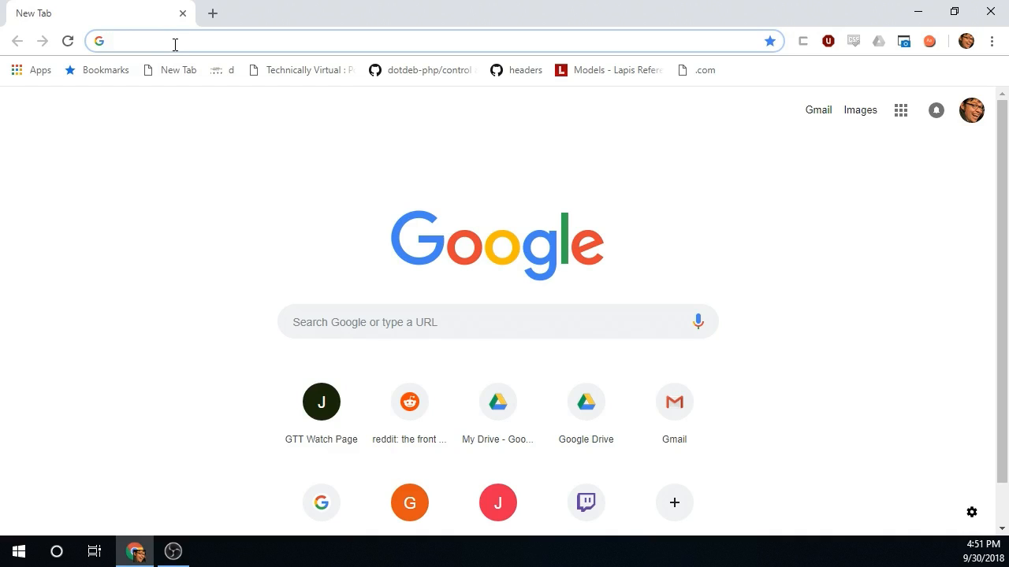
Search the web for "synchronous audio router" and open its Windows x64 download releases page from the project site
left_click(175, 44)
type("synchronous audio router")
key("Return")
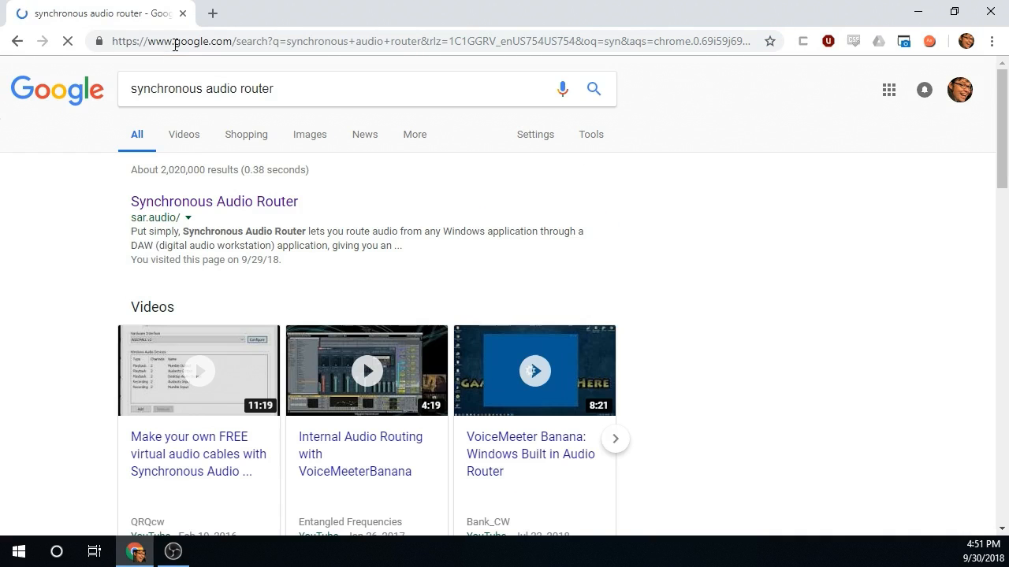
left_click(248, 206)
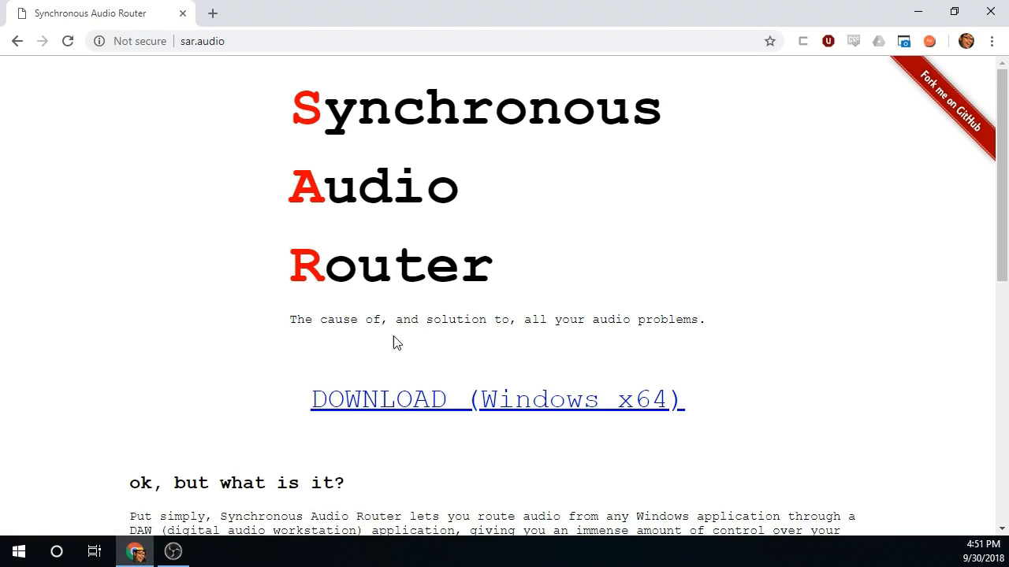
left_click(429, 398)
scroll(351, 331, "down", 2)
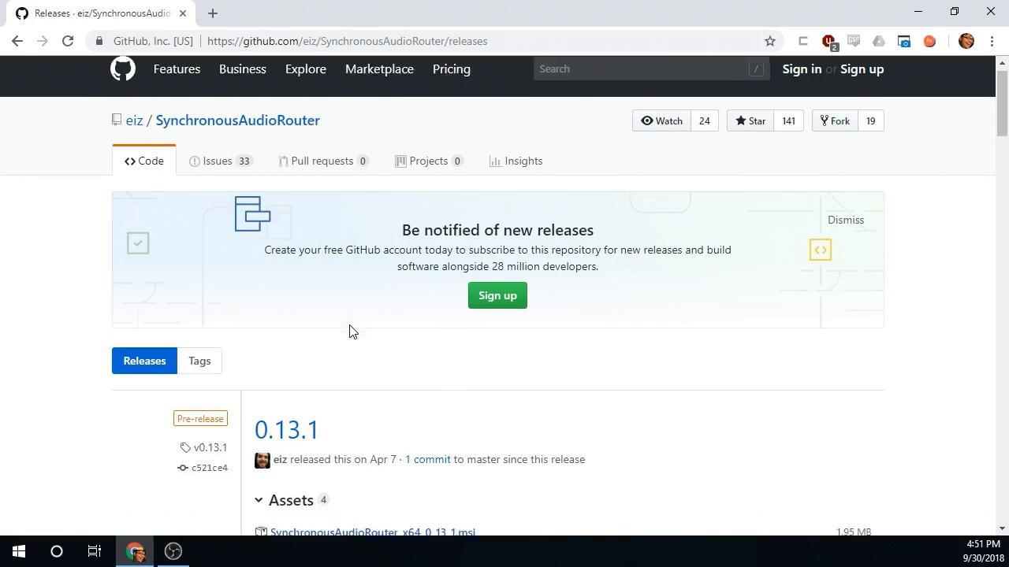
Search for "asio4all" in a new browser tab and open the ASIO4ALL website
left_click(211, 14)
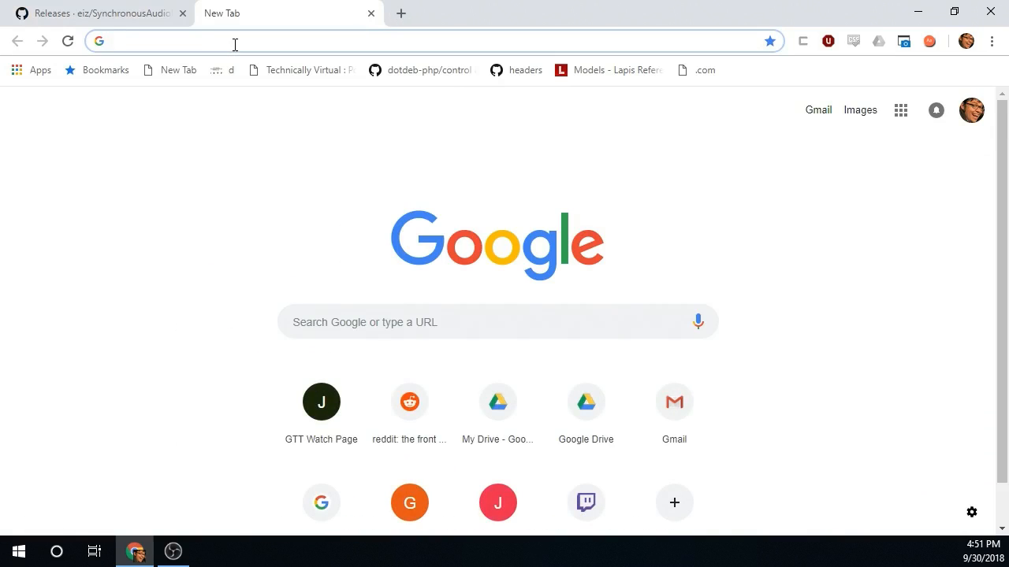
type("asio4all")
key("Return")
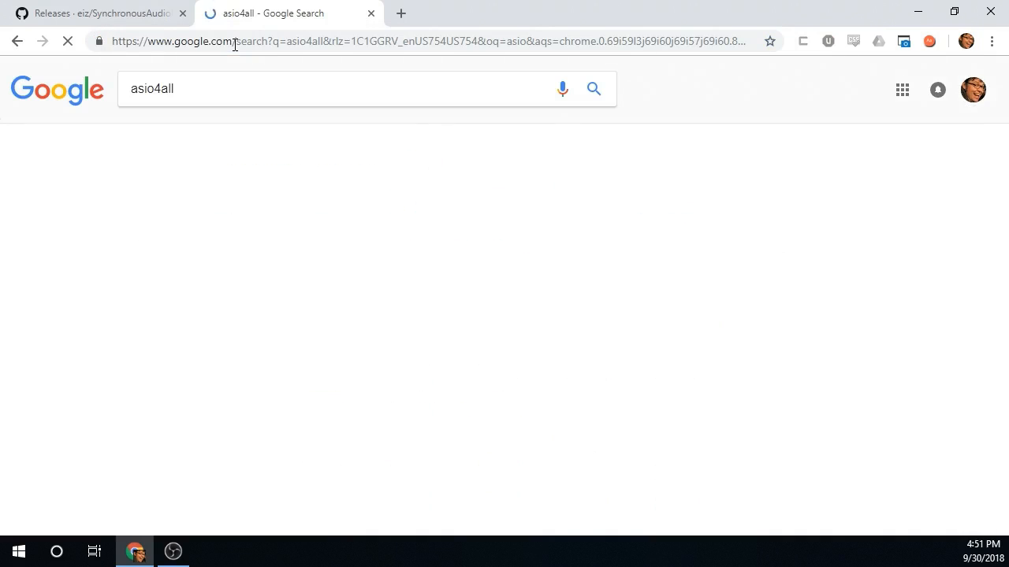
left_click(228, 204)
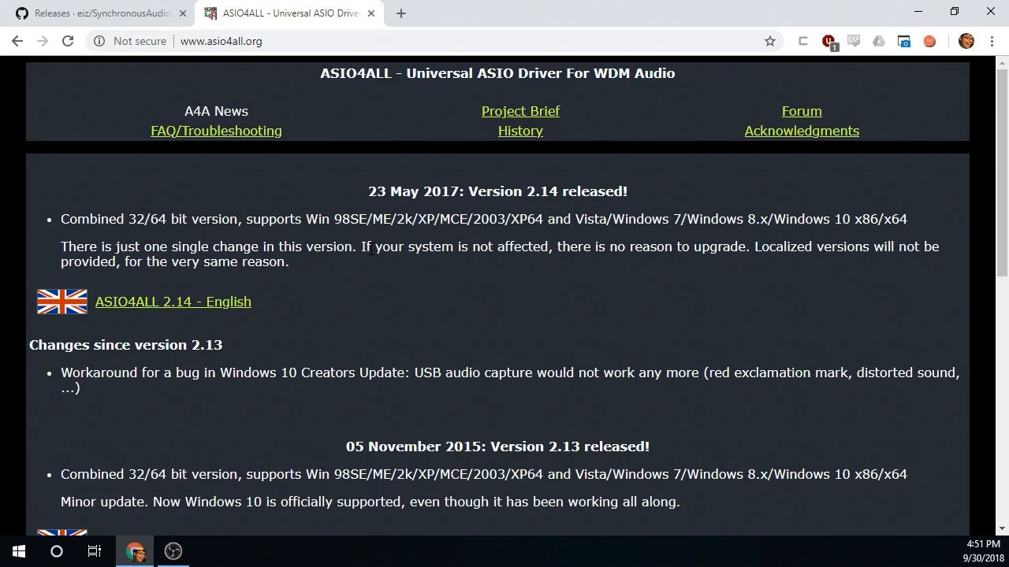
Search for "ardour" in a new browser tab and open the official Ardour website
left_click(406, 14)
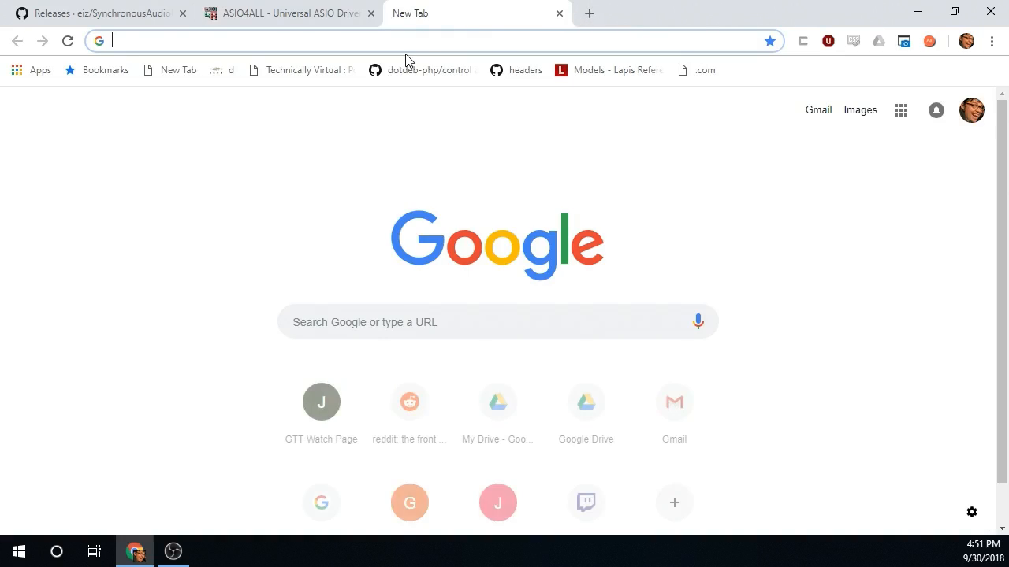
type("ardou")
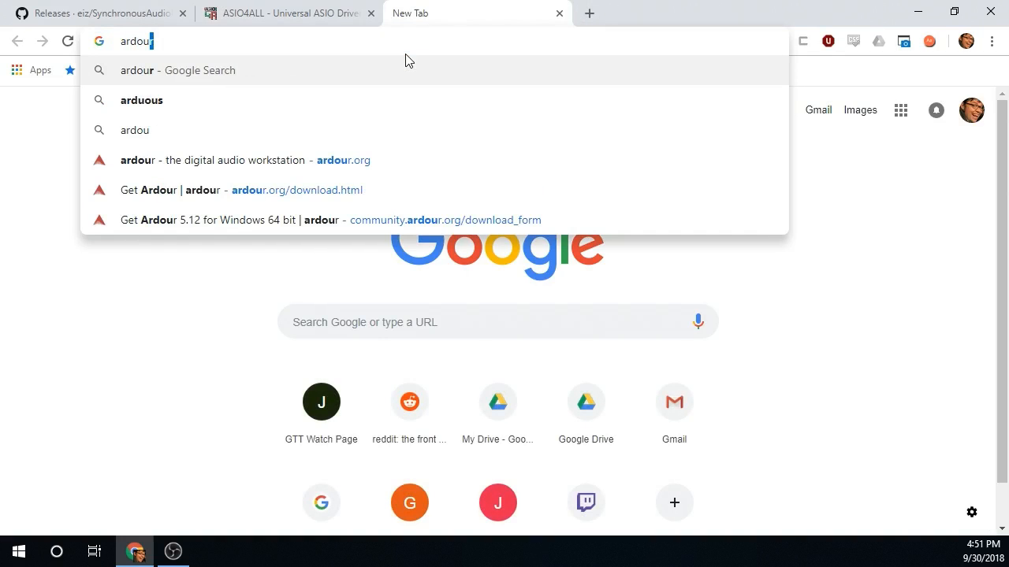
type("r")
key("BackSpace")
key("Return")
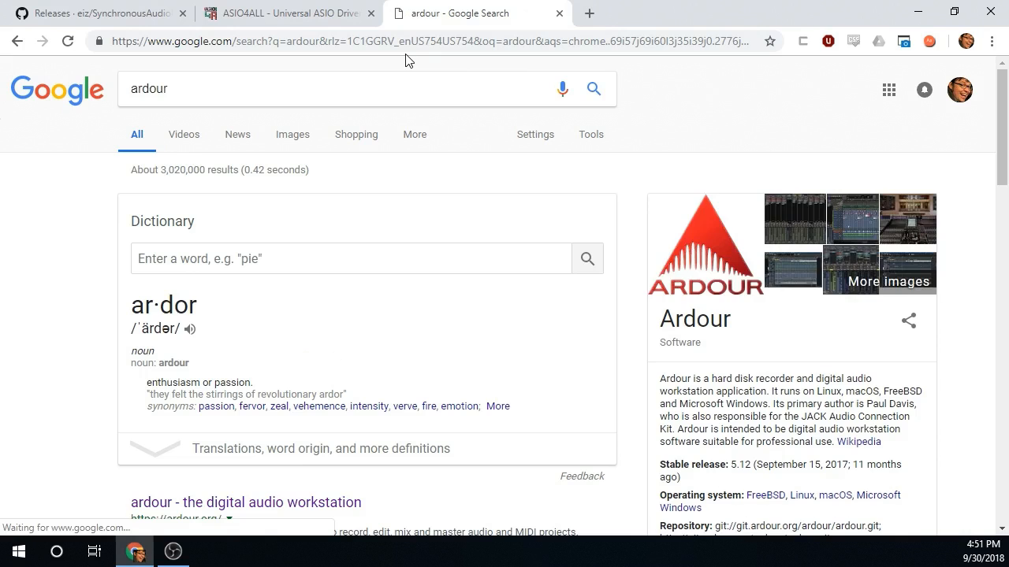
scroll(375, 343, "down", 1)
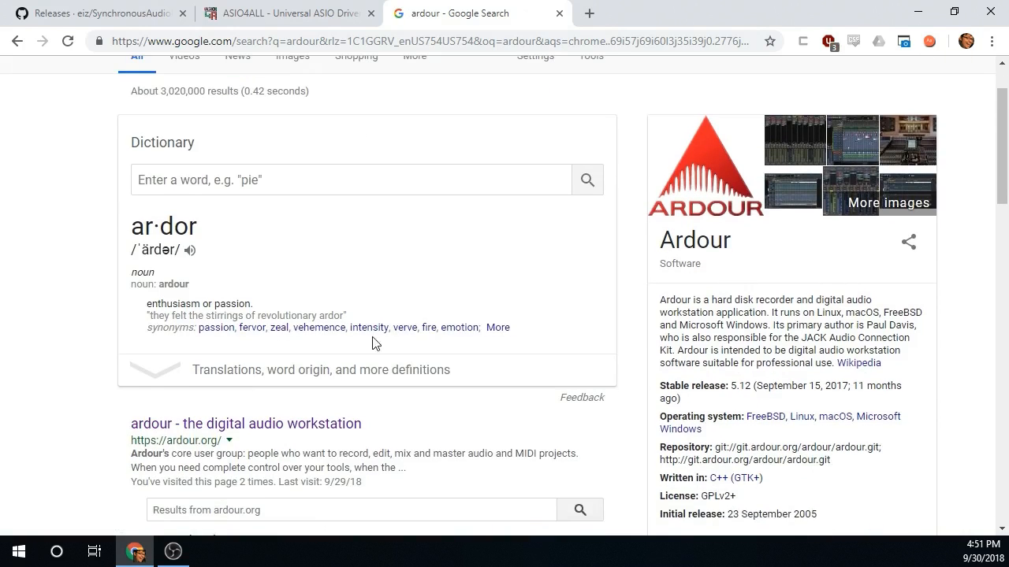
left_click(311, 424)
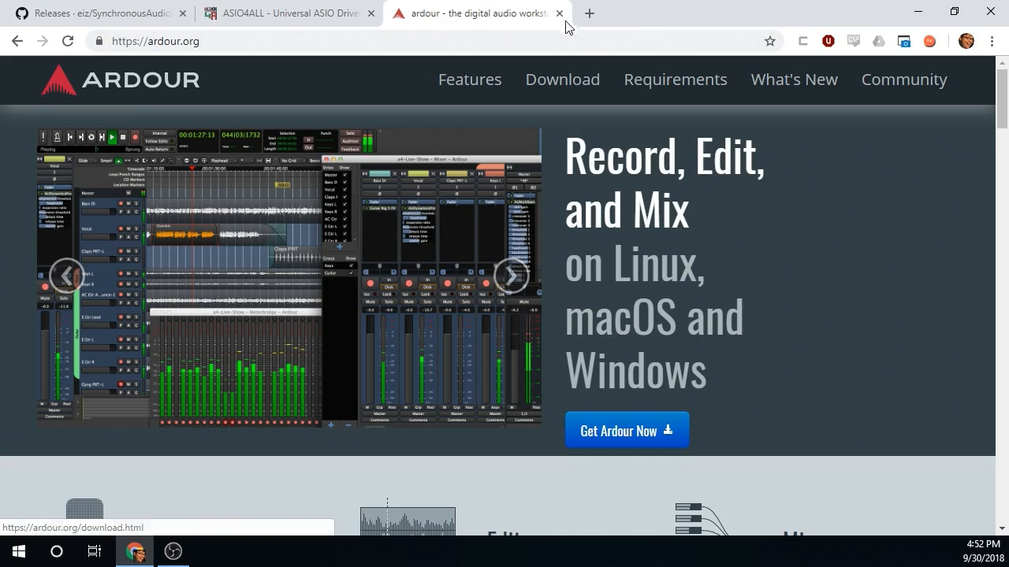
Search for "asioconfig" in a new browser tab and open the v1.0.1 downloads on its GitHub releases page
left_click(588, 15)
type("asio")
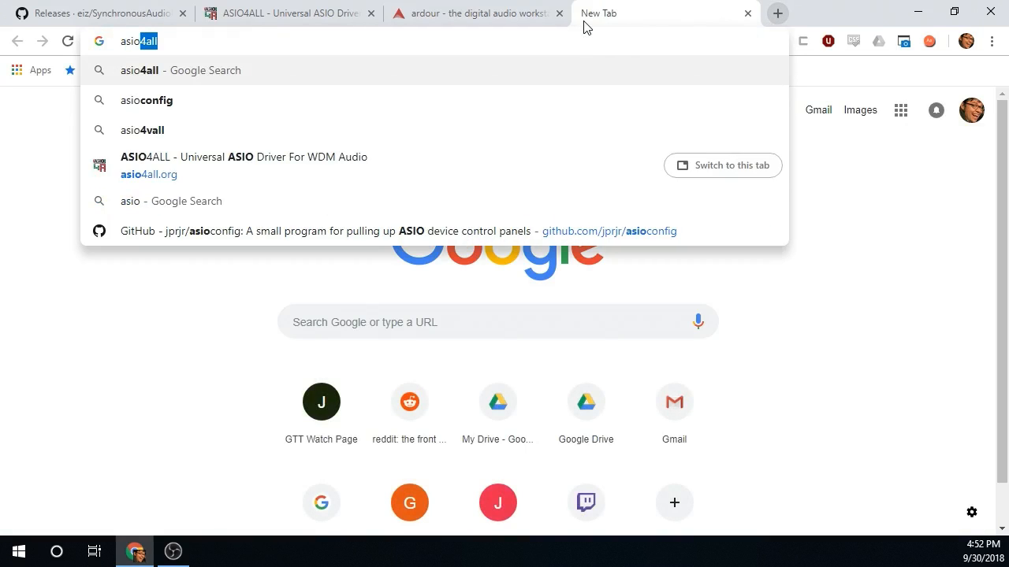
type("con")
key("Return")
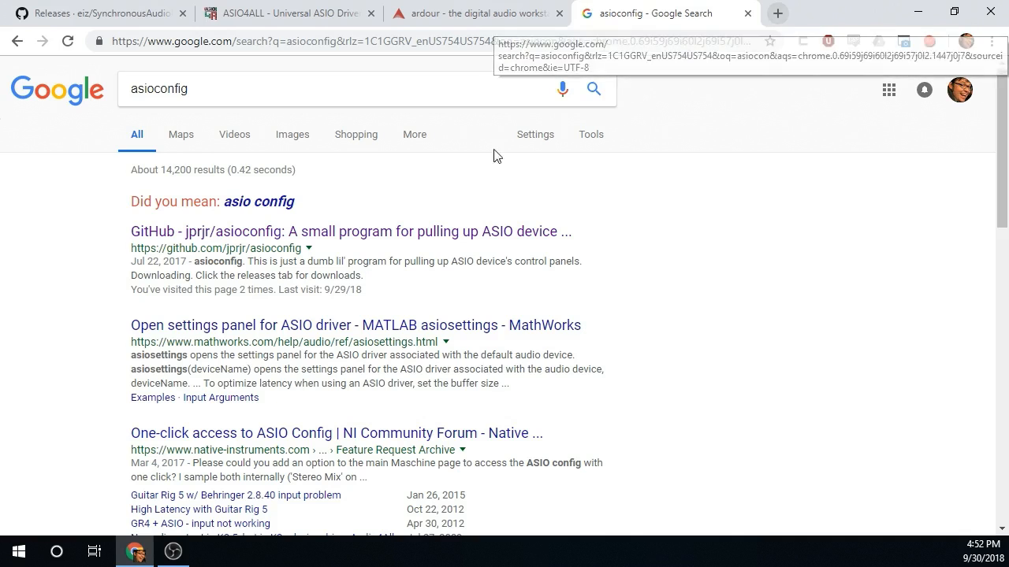
left_click(395, 236)
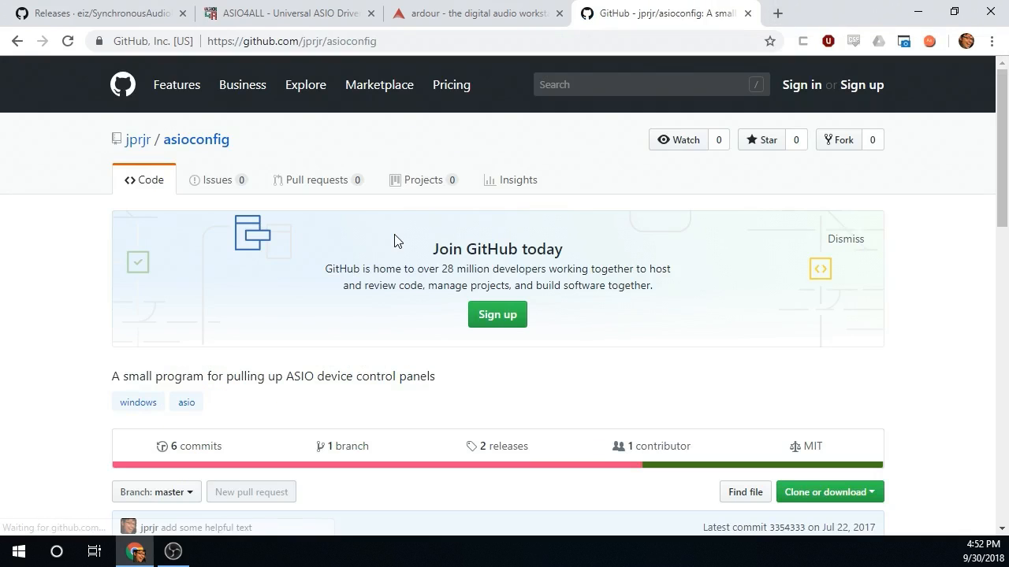
left_click(511, 447)
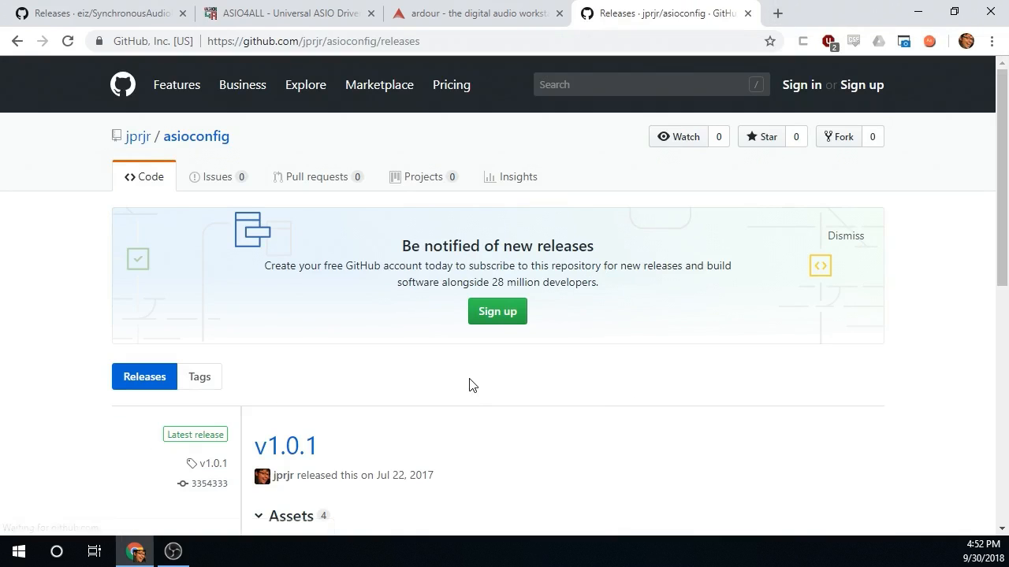
scroll(473, 386, "down", 2)
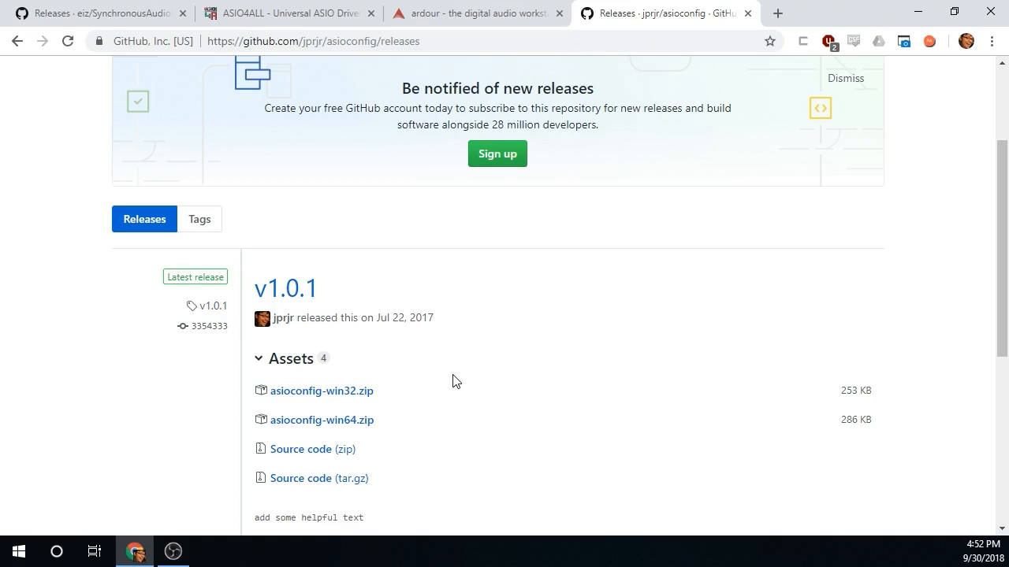
Review the opened pages for Synchronous Audio Router, ASIO4ALL, Ardour and asioconfig in turn
left_click(126, 20)
scroll(50, 90, "up", 2)
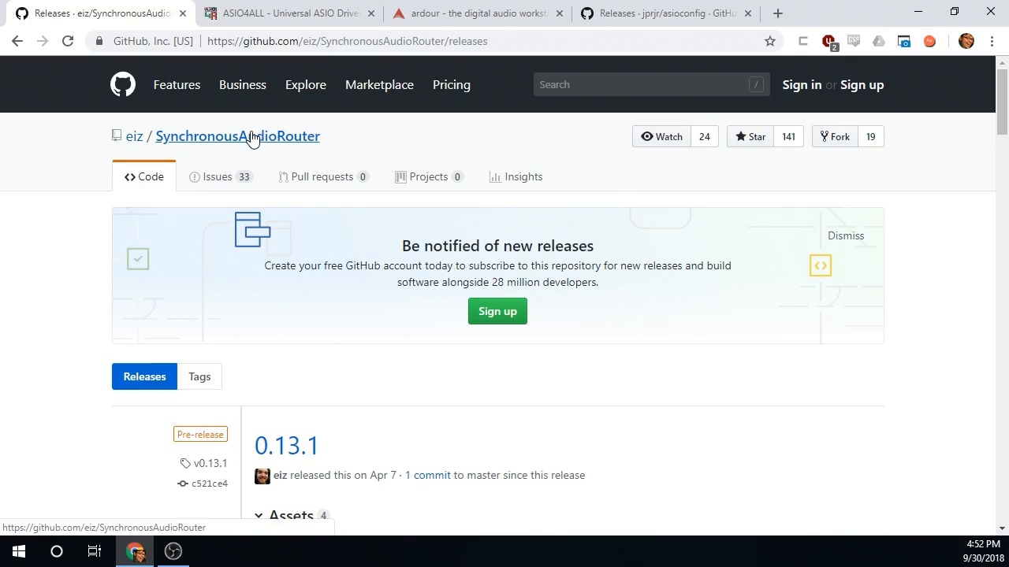
left_click(243, 24)
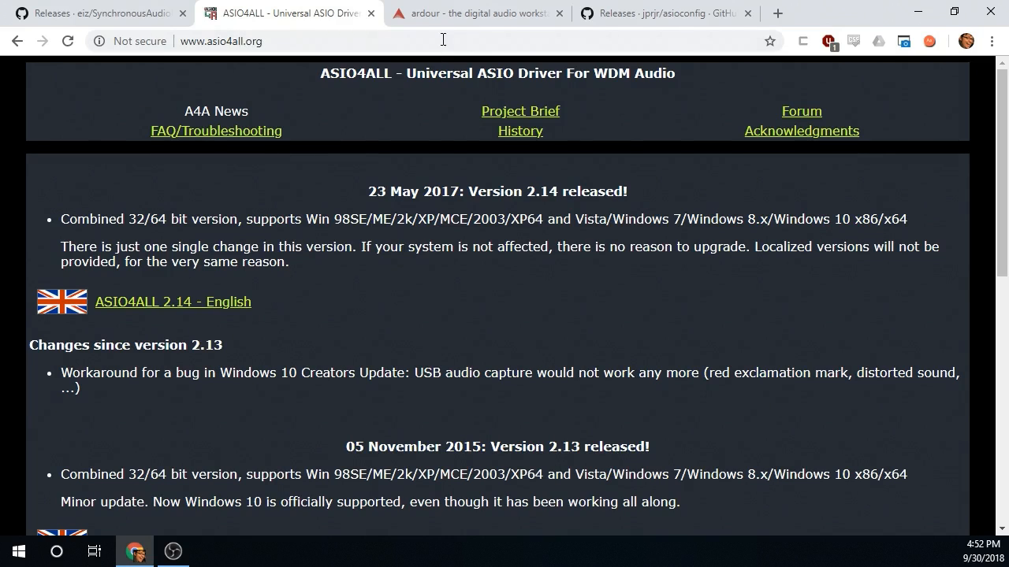
left_click(473, 16)
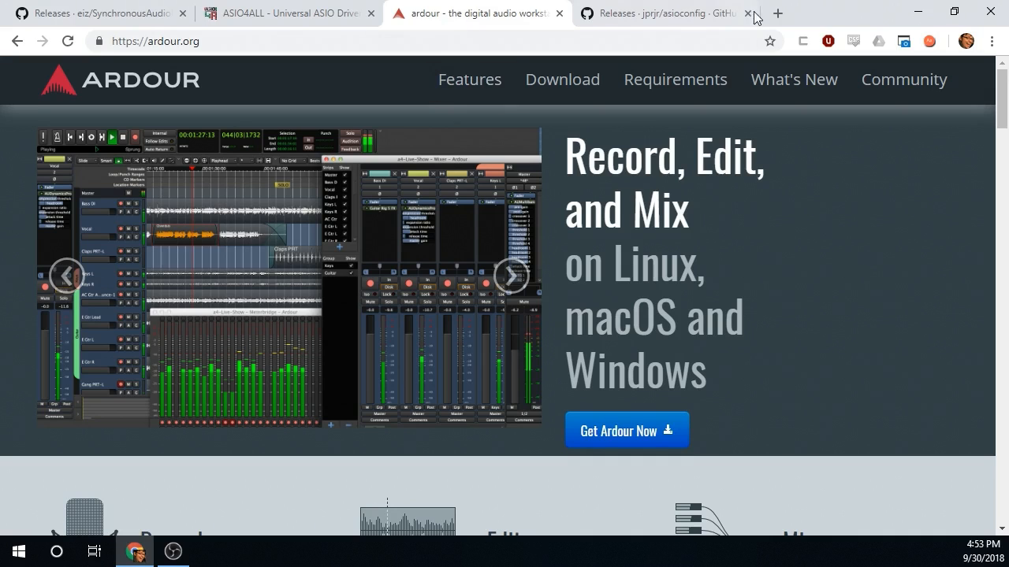
left_click(630, 14)
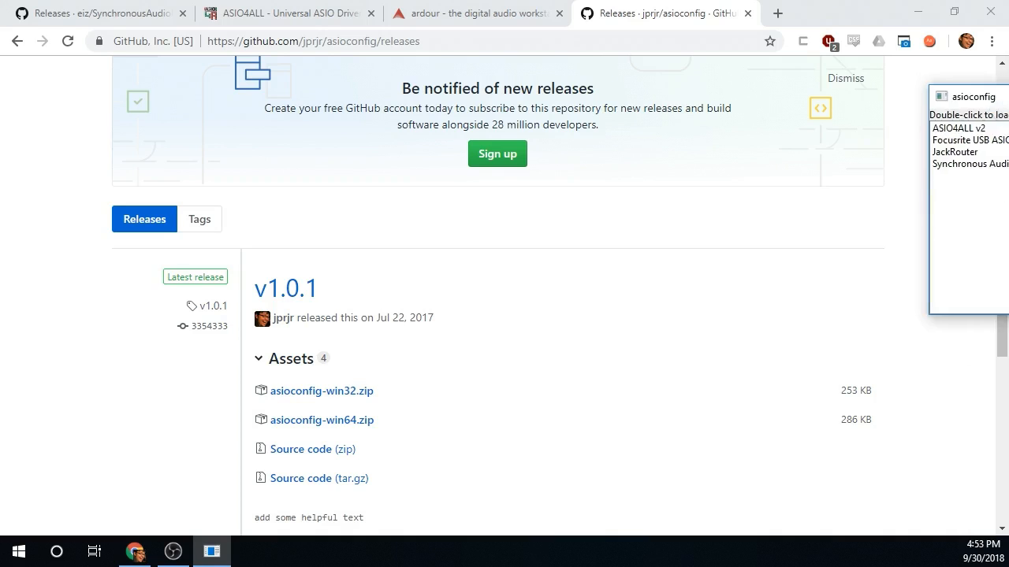
Bring the asioconfig window fully into view, open the Synchronous Audio Router control panel and look through its Windows audio devices
left_click_drag(1003, 92, 536, 154)
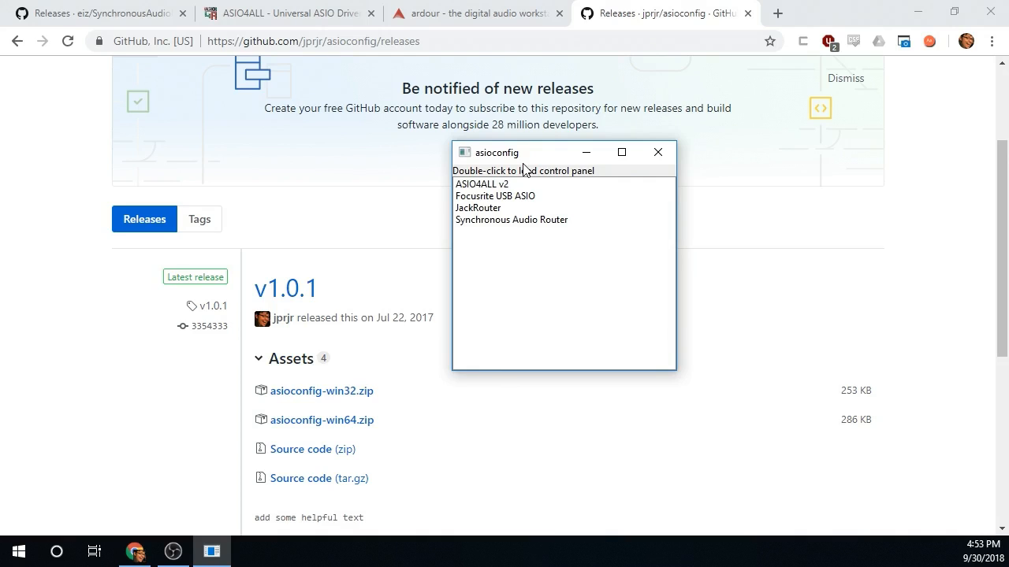
left_click(524, 220)
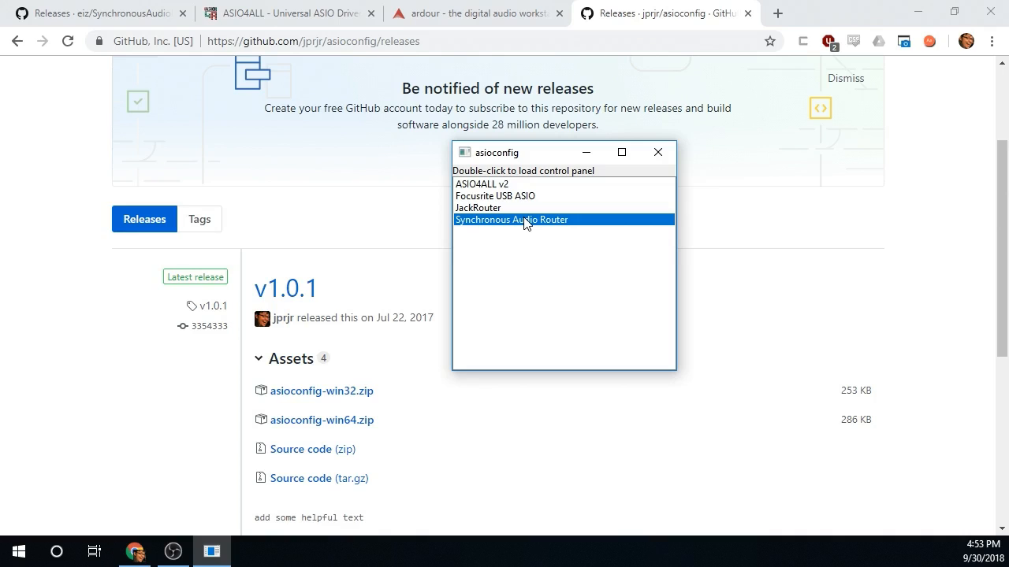
left_click(525, 187)
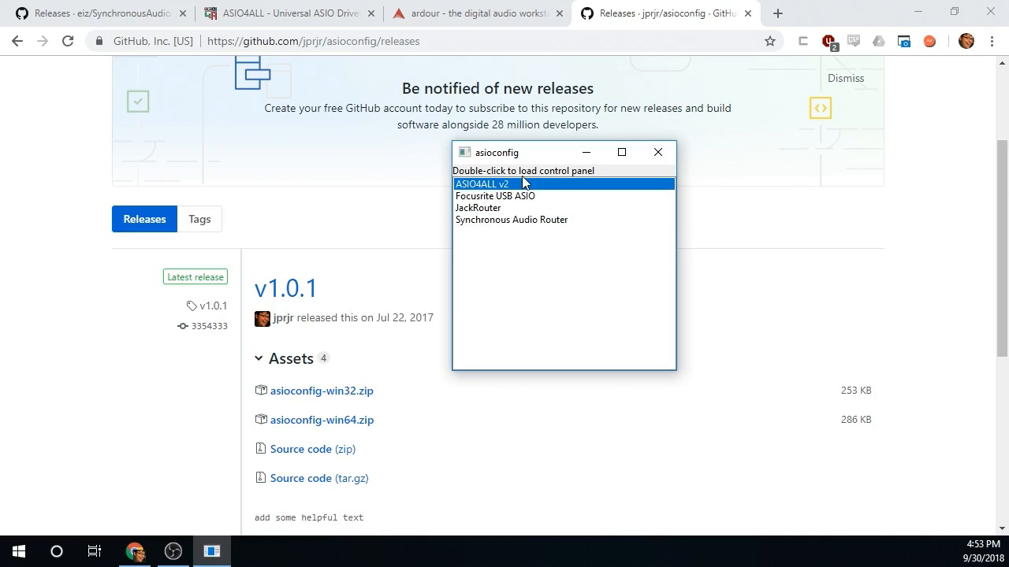
left_click(546, 223)
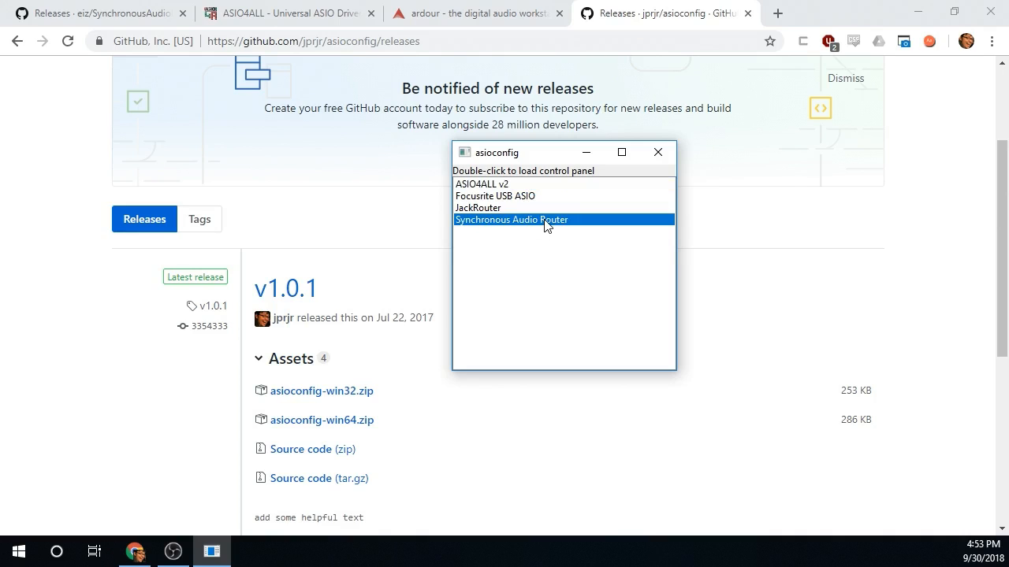
double_click(545, 223)
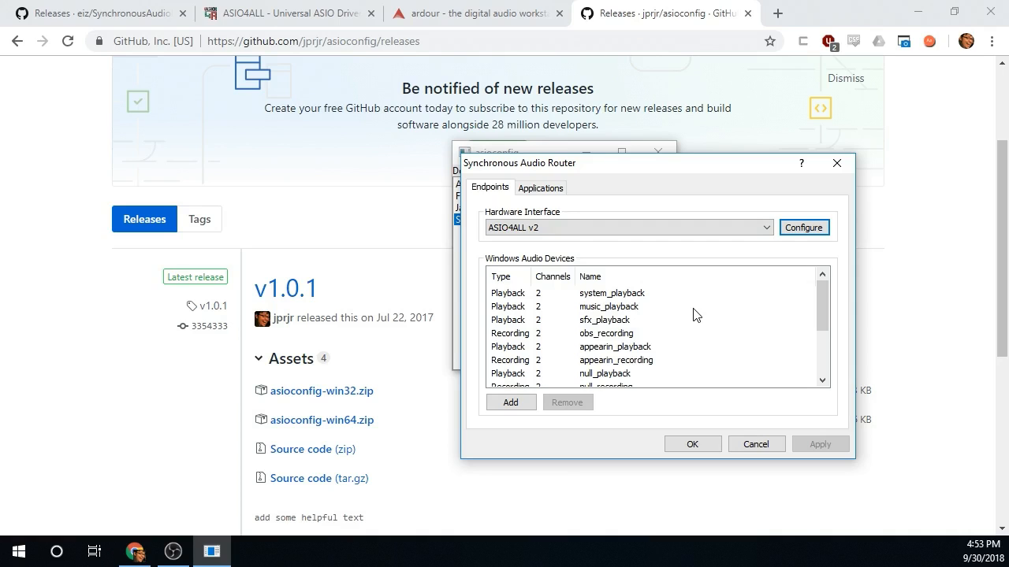
scroll(694, 315, "down", 2)
scroll(694, 316, "up", 2)
scroll(694, 315, "down", 3)
scroll(694, 315, "up", 3)
left_click(509, 403)
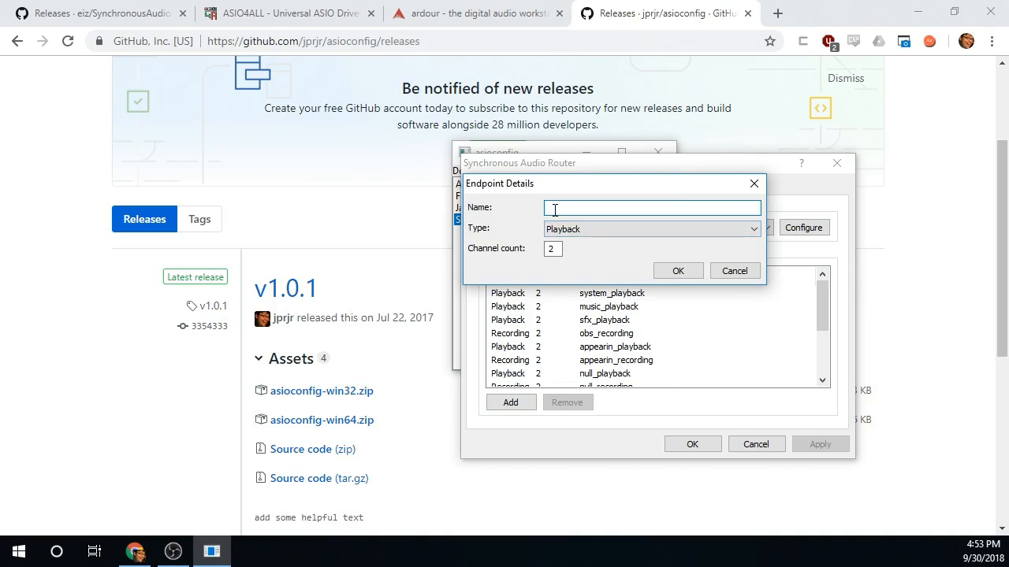
left_click(570, 229)
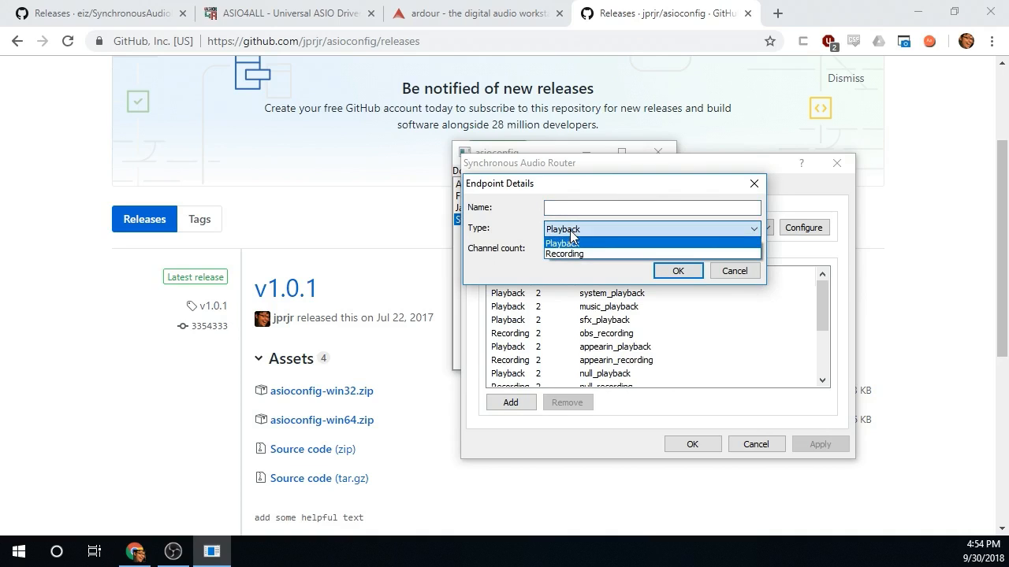
left_click(570, 230)
left_click(572, 236)
left_click(572, 252)
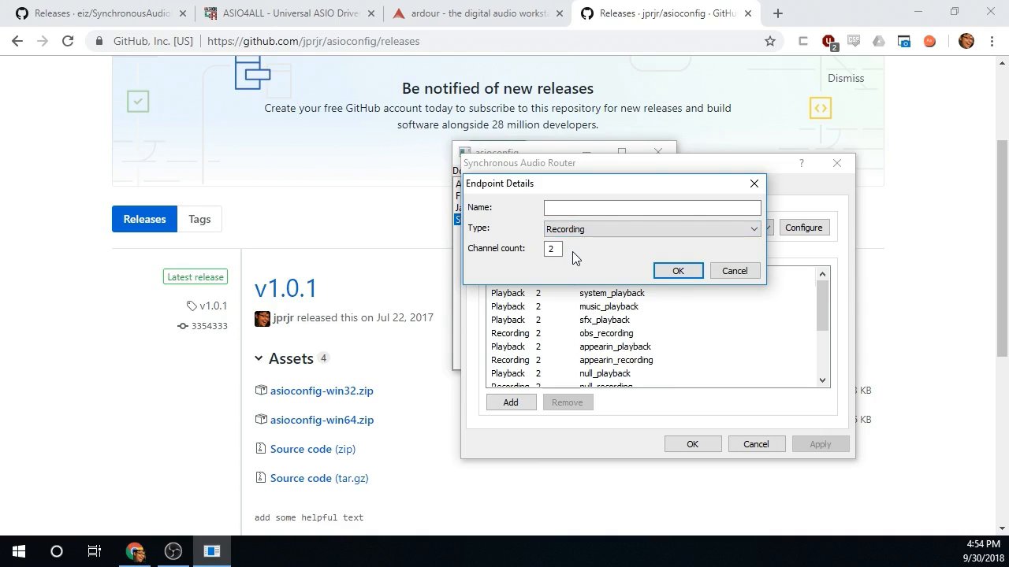
left_click(738, 271)
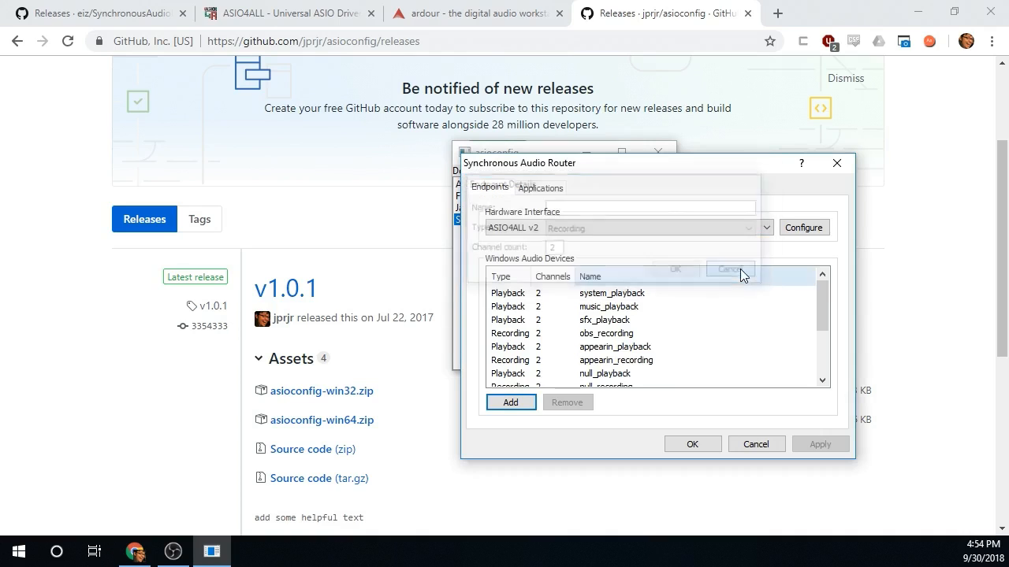
Examine the configured audio endpoints one by one, from system_playback through obs_recording to appearin_recording
left_click(646, 294)
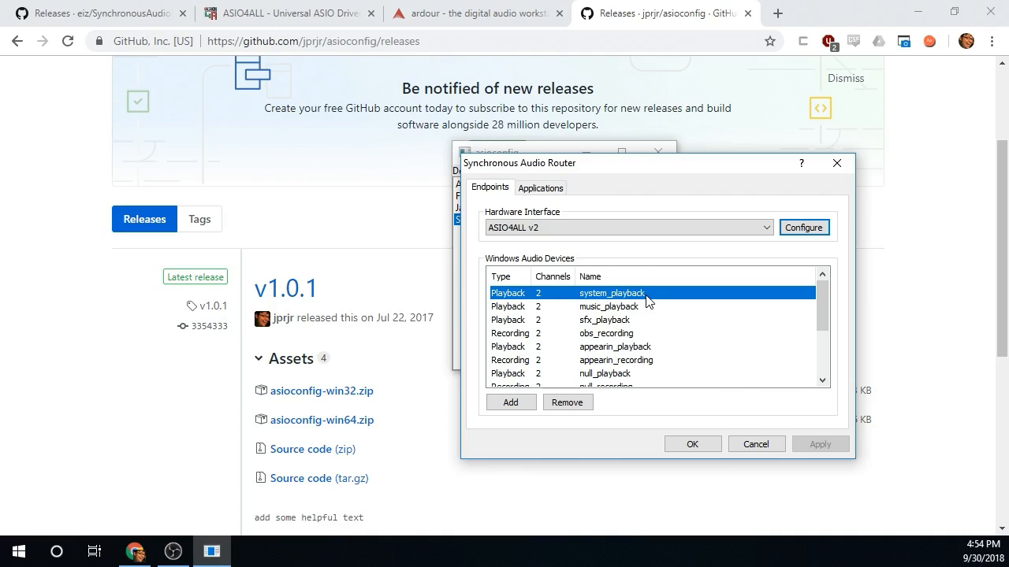
left_click(647, 310)
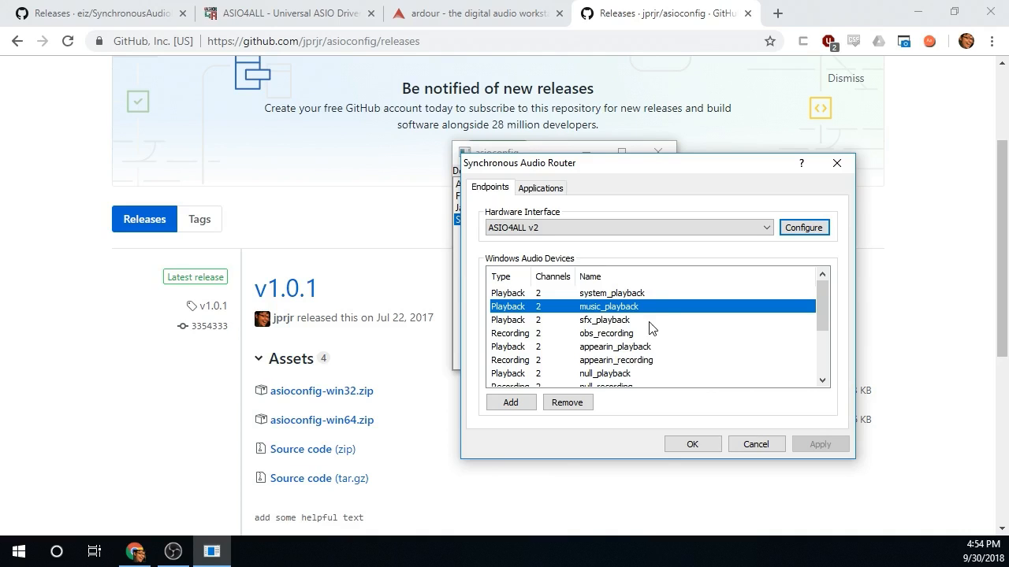
left_click(651, 321)
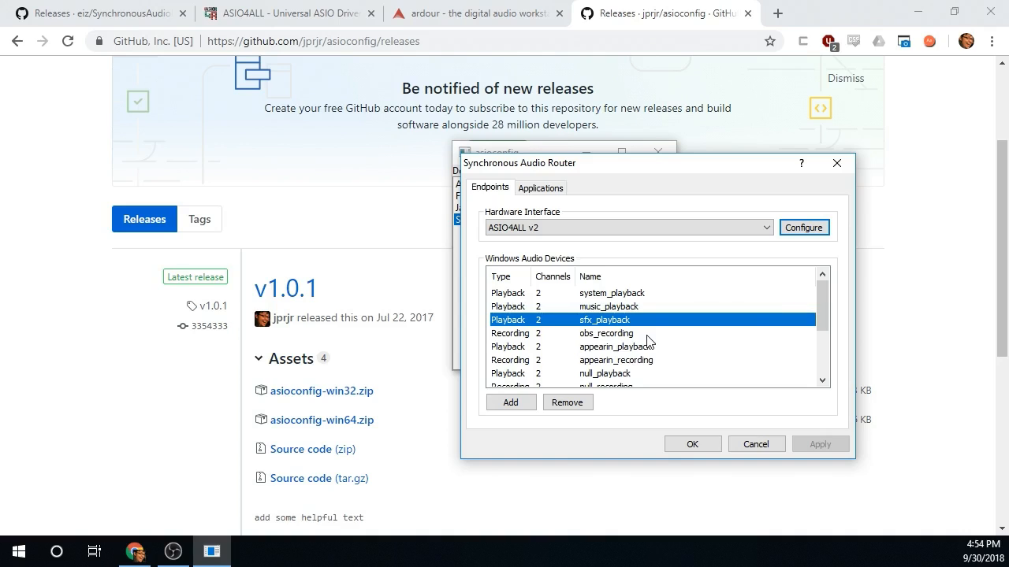
left_click(648, 334)
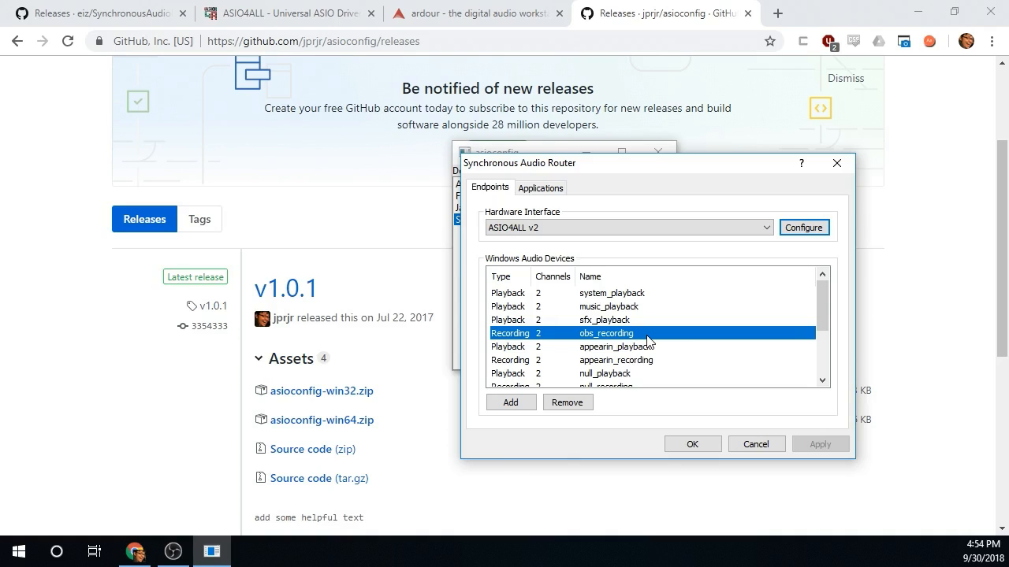
scroll(648, 339, "down", 1)
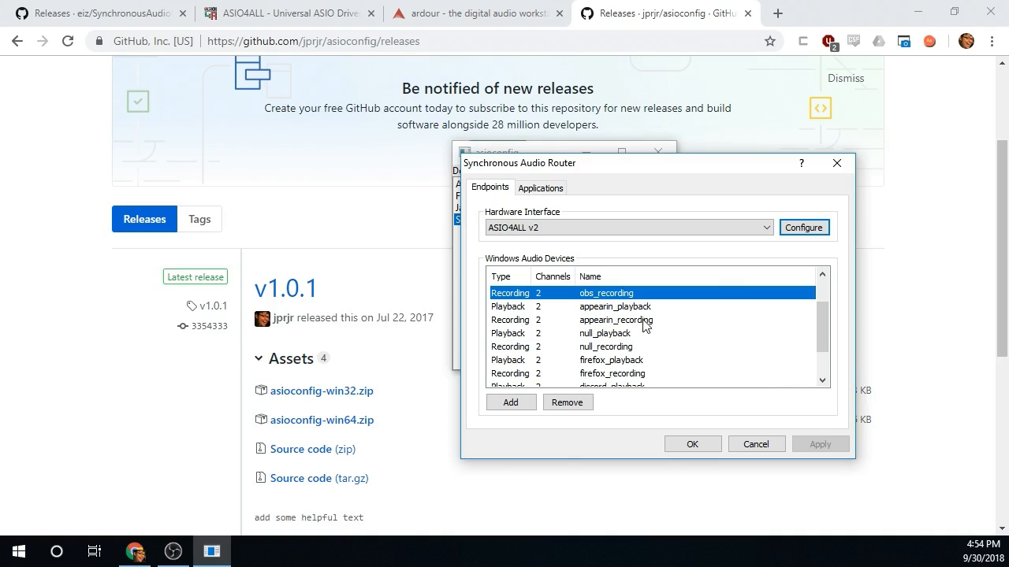
left_click(647, 307)
left_click(647, 320)
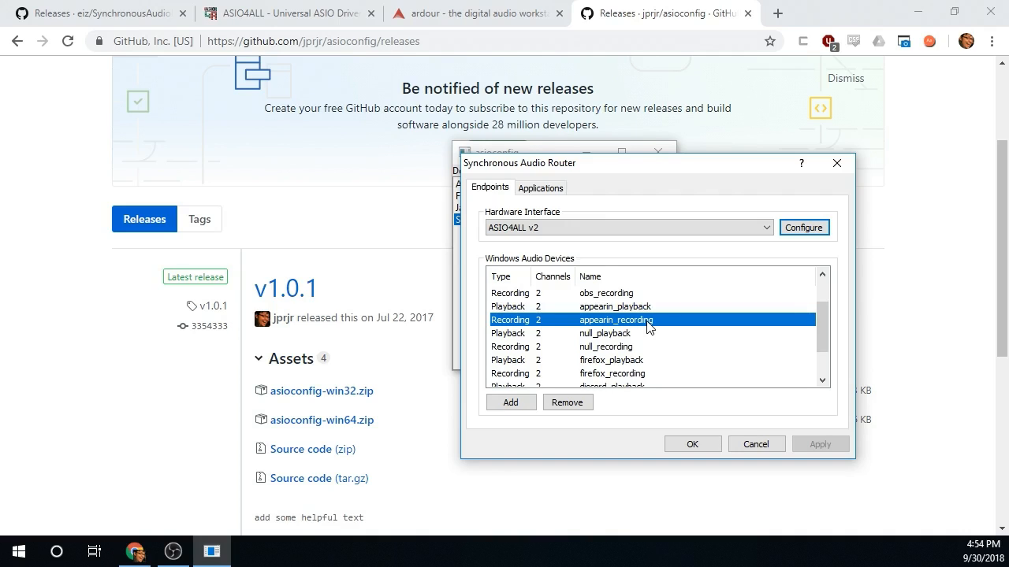
Examine the Firefox and Discord playback and recording endpoints in the Windows audio devices list
scroll(647, 327, "down", 1)
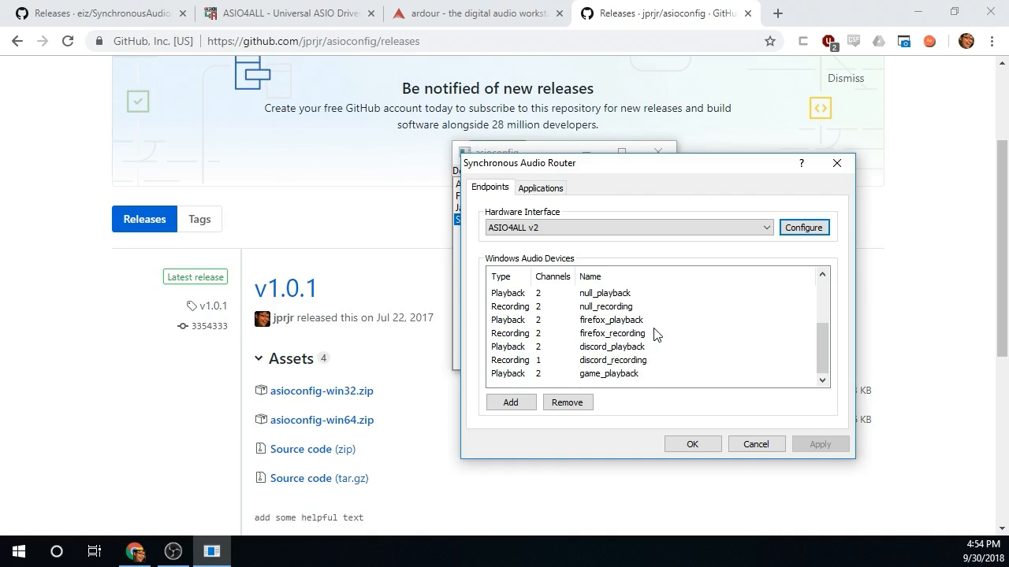
left_click(646, 349)
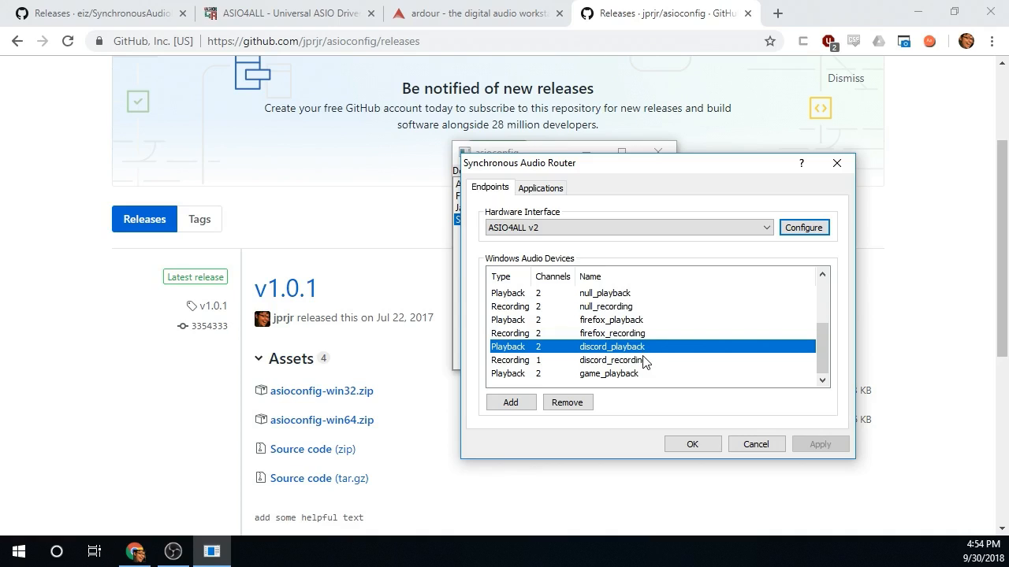
left_click(643, 361)
left_click(640, 321)
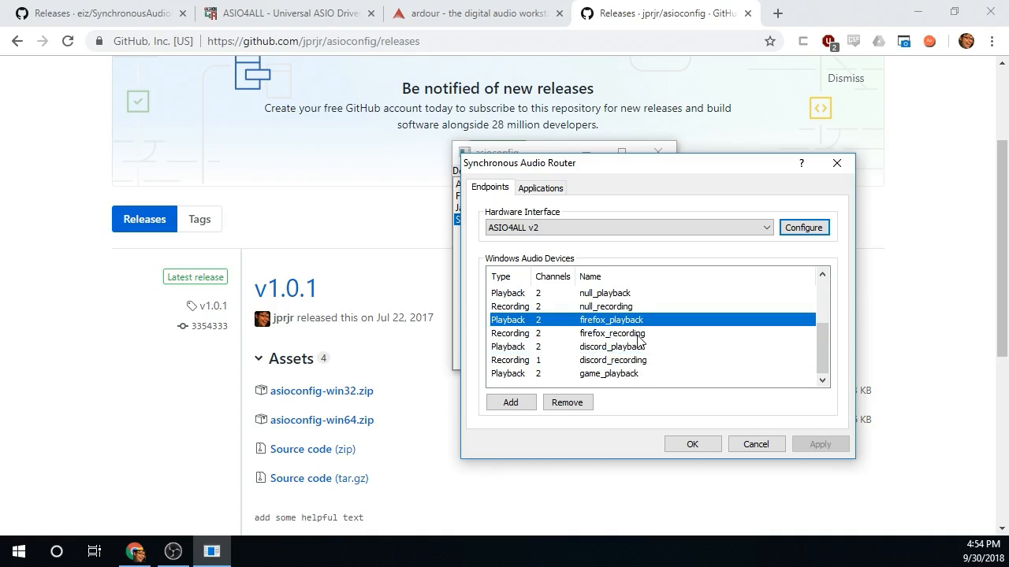
left_click(638, 335)
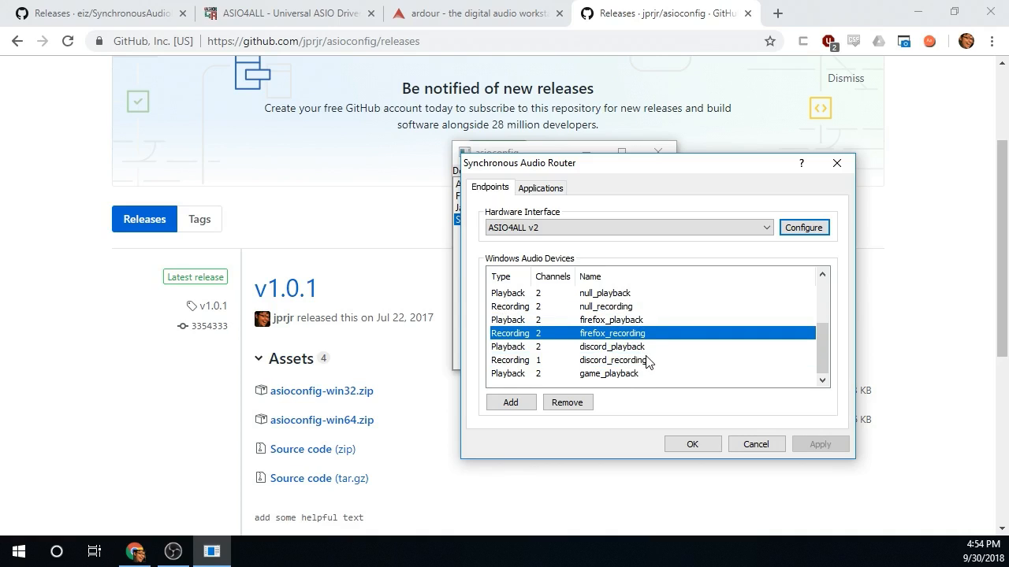
left_click(664, 322)
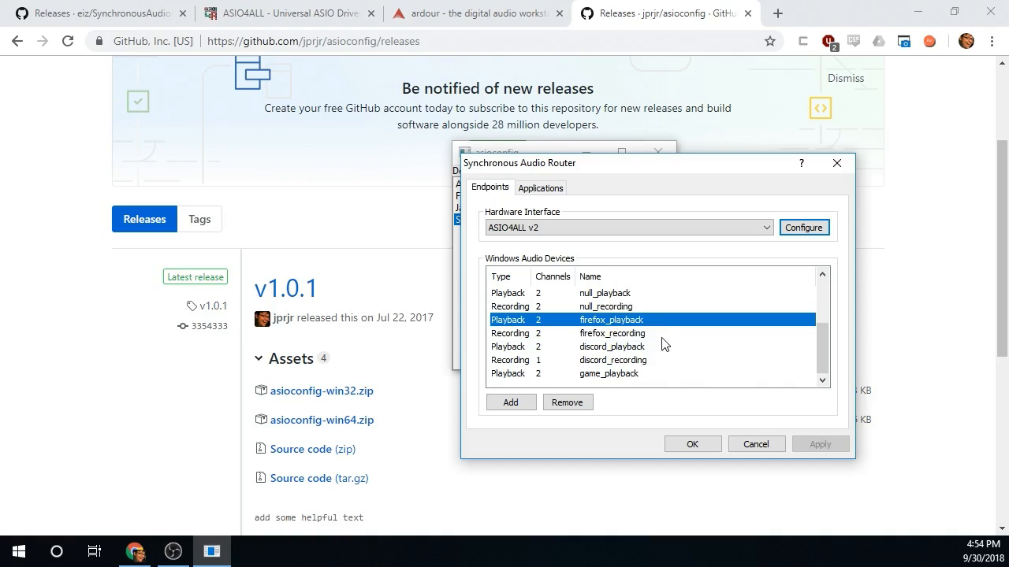
left_click(662, 337)
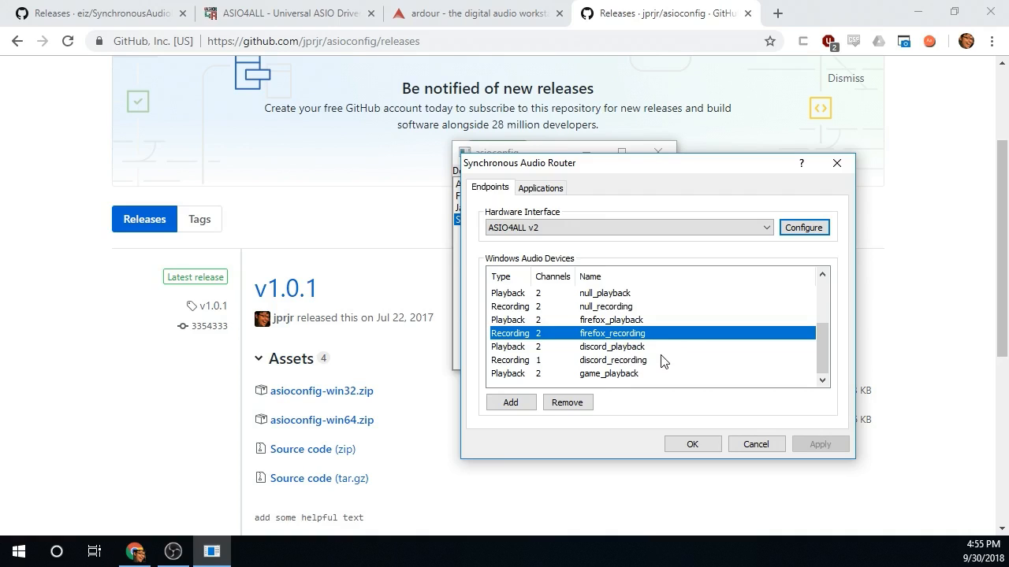
left_click(661, 361)
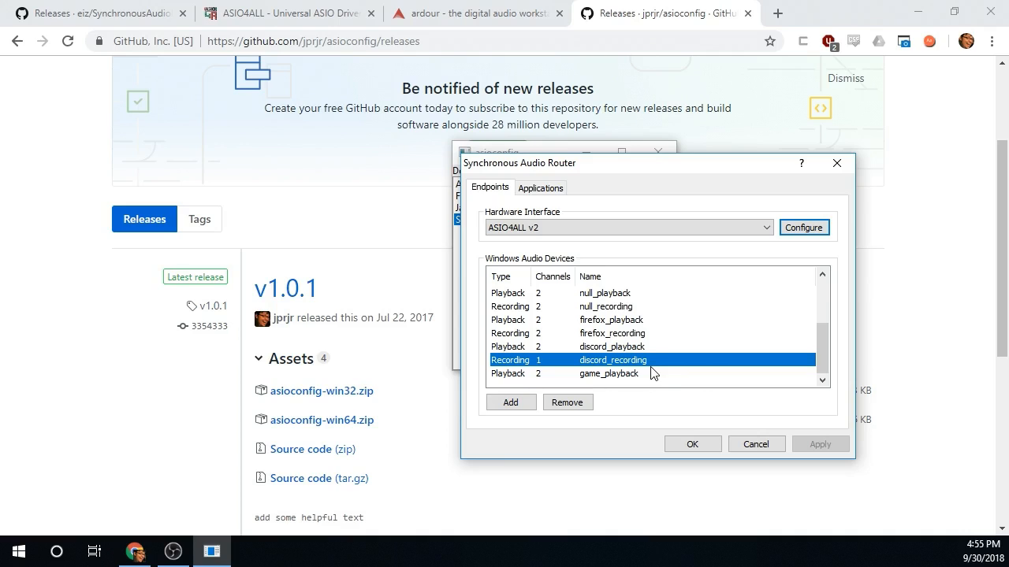
Review the available hardware interfaces for Synchronous Audio Router and keep ASIO4ALL v2 selected
left_click(578, 229)
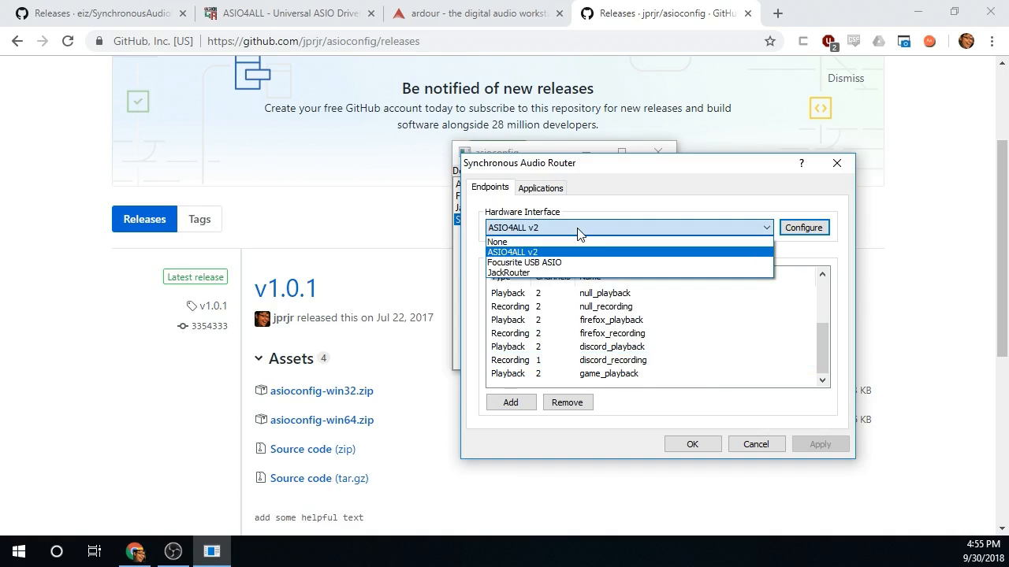
left_click(577, 229)
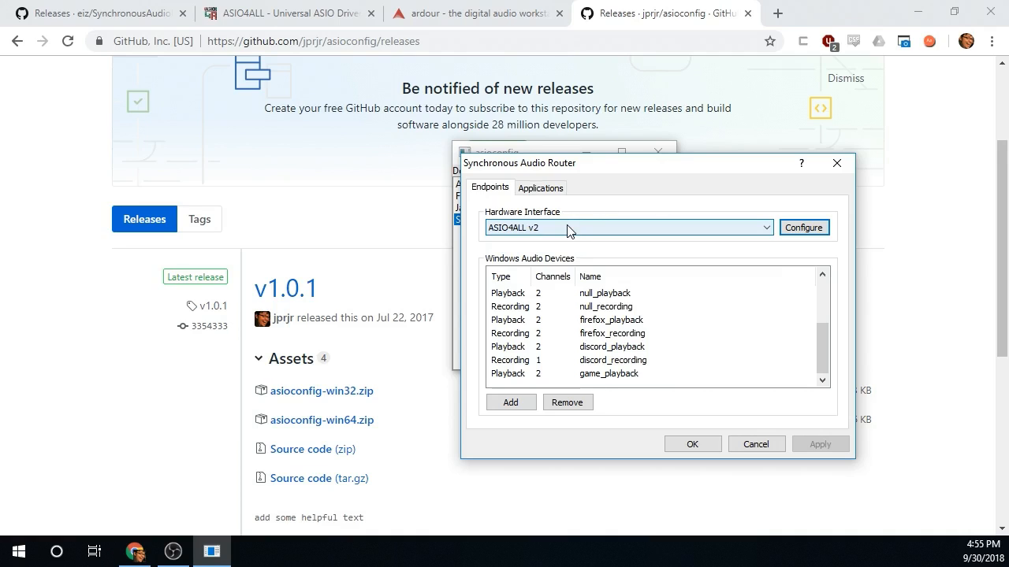
left_click(566, 229)
left_click(555, 252)
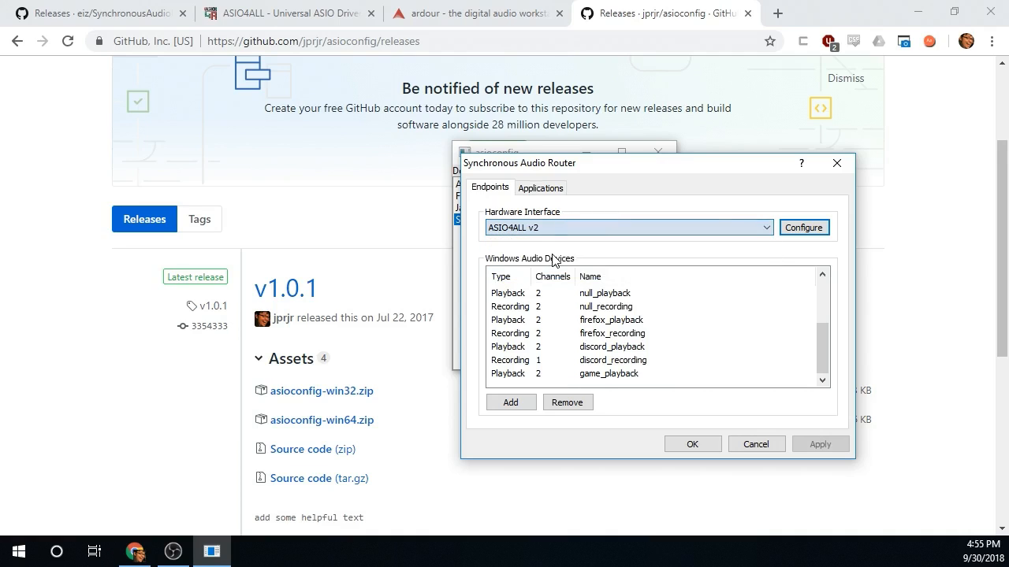
Review the per-application audio routing rules, including the Jackbox entry, and cancel out of the Synchronous Audio Router settings
left_click(541, 191)
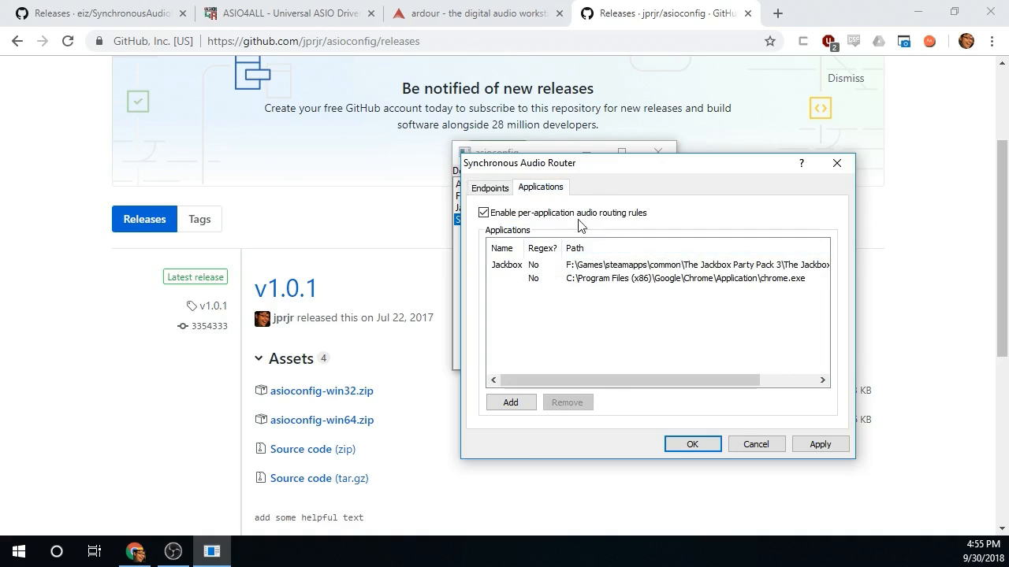
left_click(619, 269)
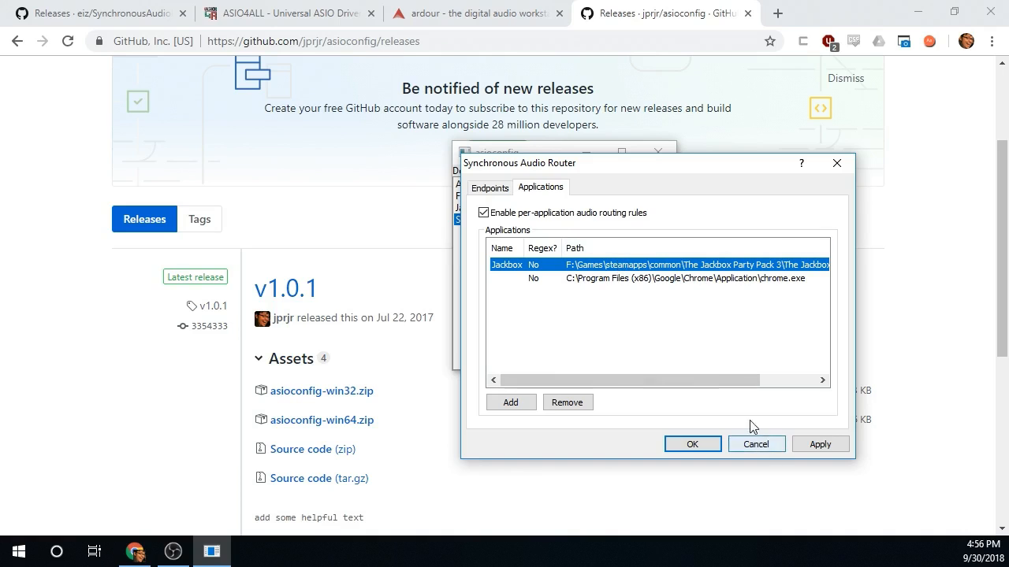
left_click(771, 444)
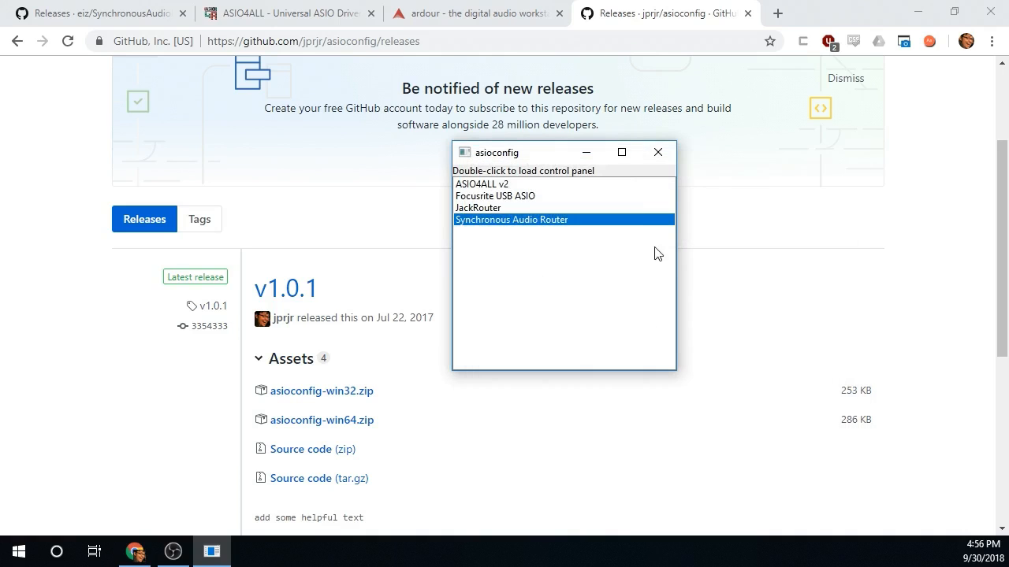
Clear the asioconfig and browser windows off the desktop and launch Ardour
left_click(654, 151)
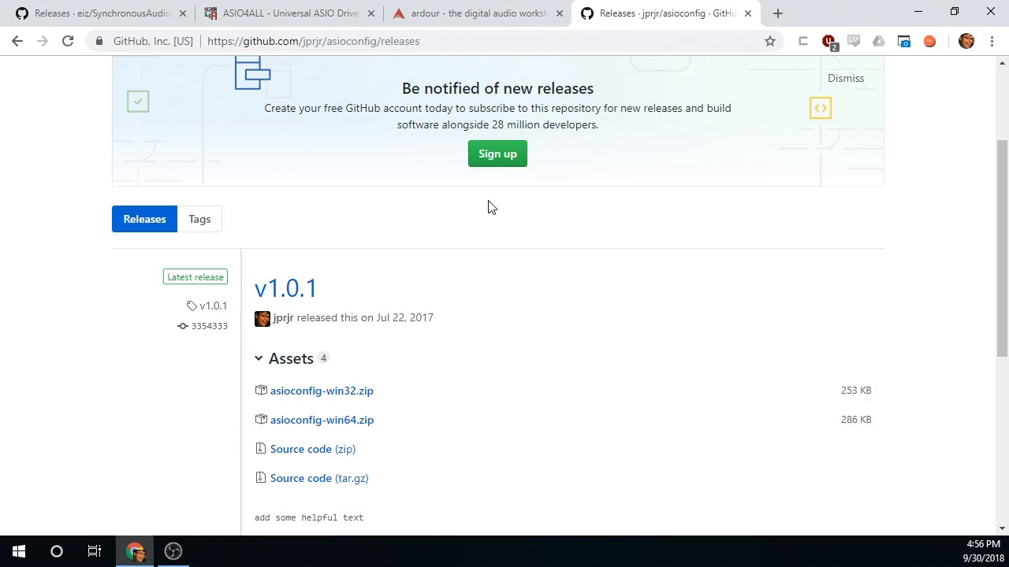
left_click(917, 11)
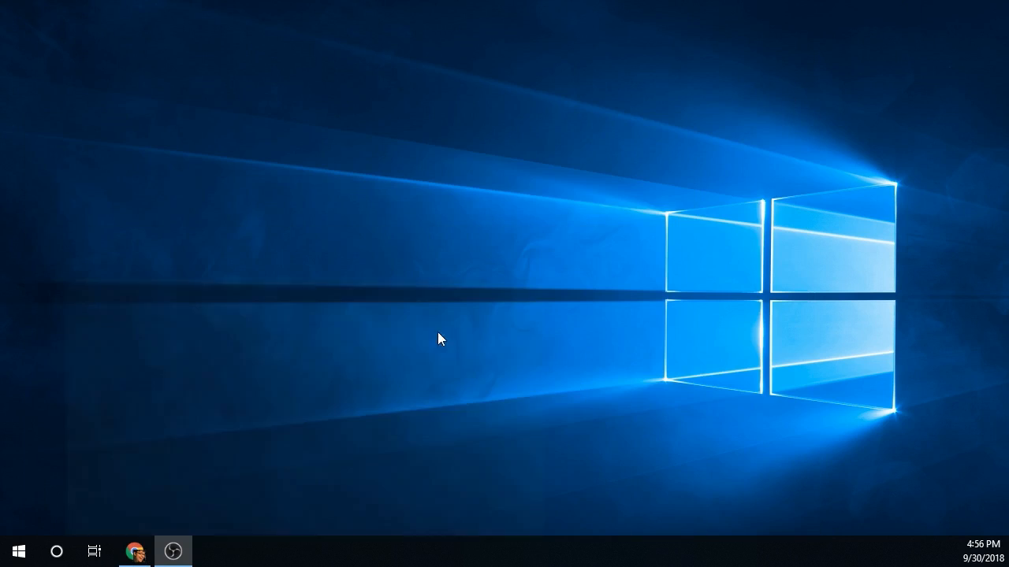
left_click(16, 551)
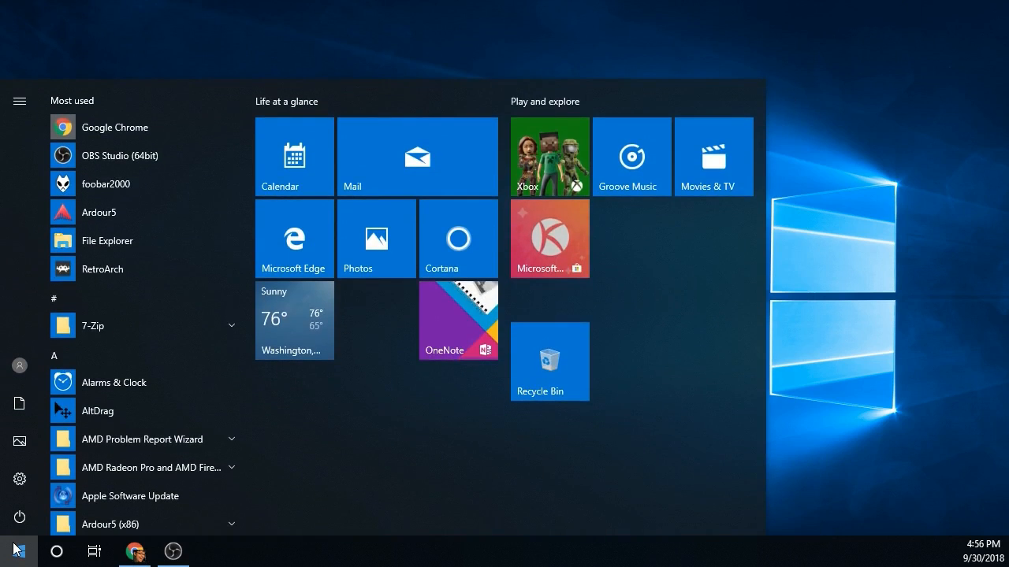
type("ardour")
key("Return")
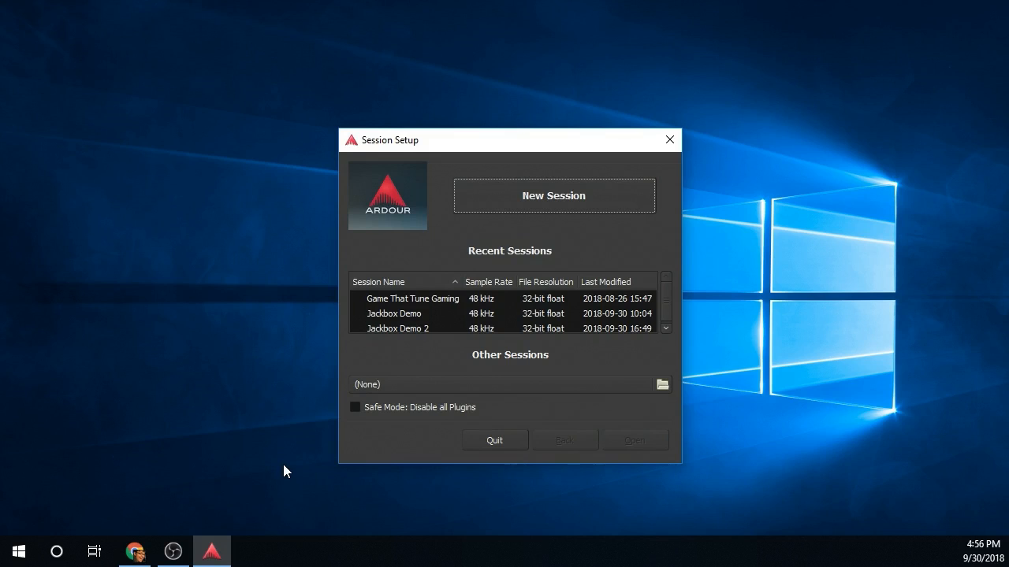
Create a new session named "Demo Session" from the Advanced Session template in the Ardour Sessions folder
left_click(554, 197)
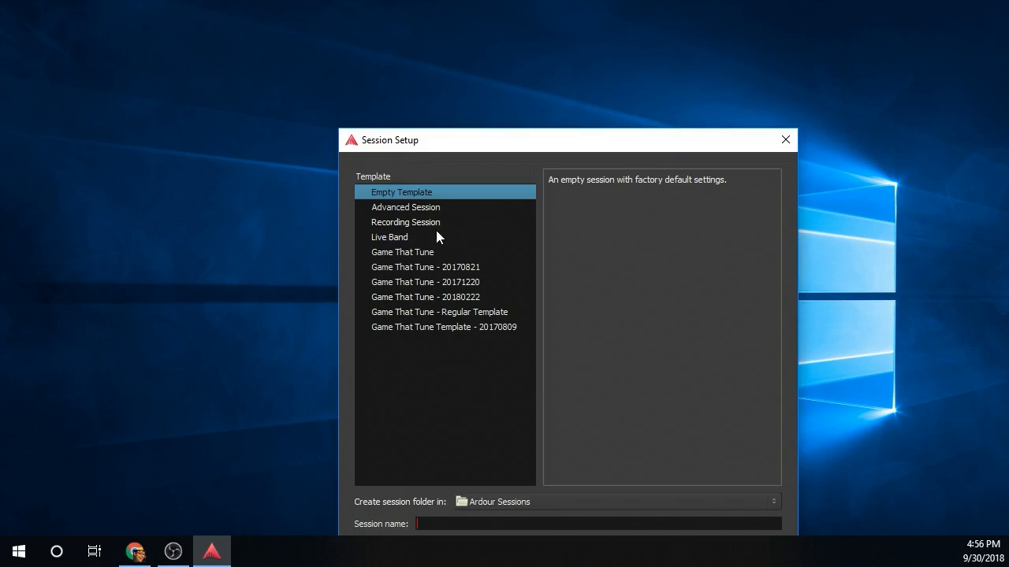
left_click(409, 206)
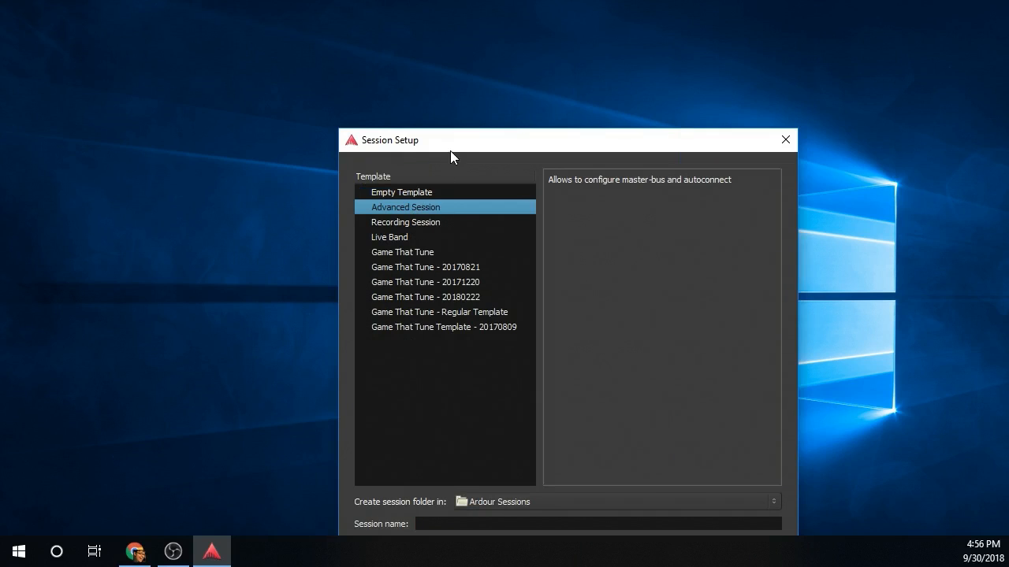
left_click_drag(450, 148, 399, 76)
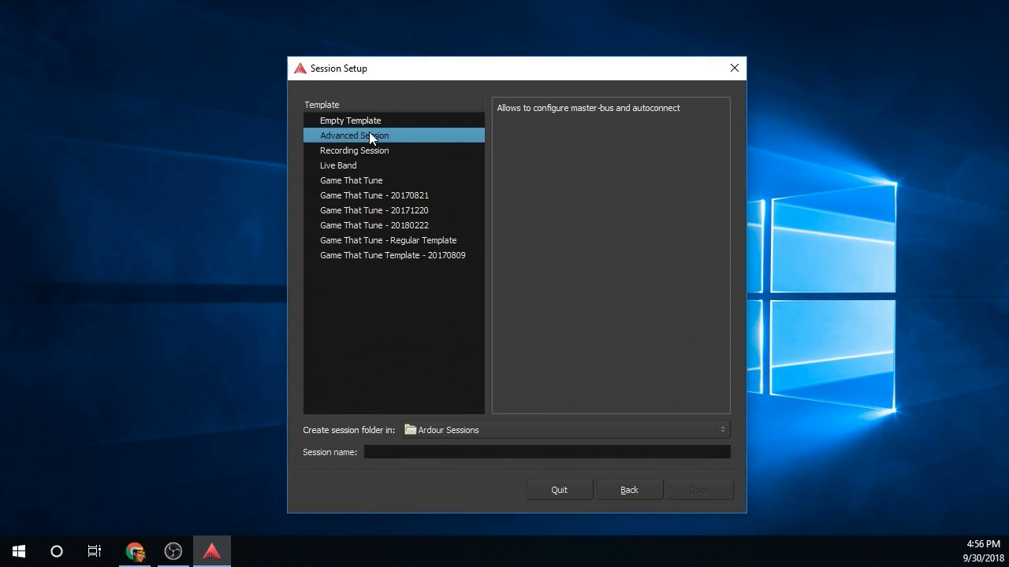
left_click(582, 453)
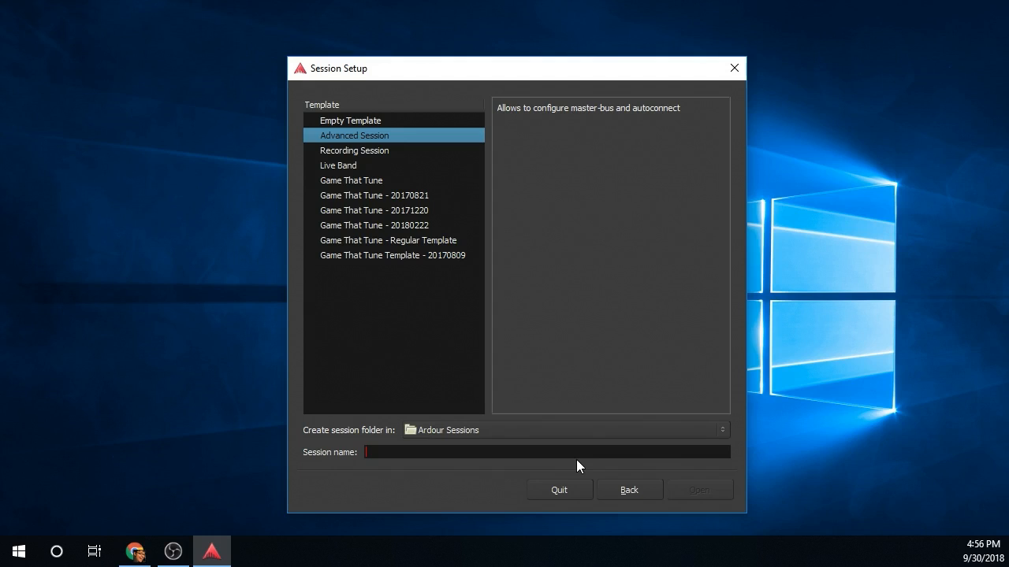
type("Demo Session")
left_click(671, 488)
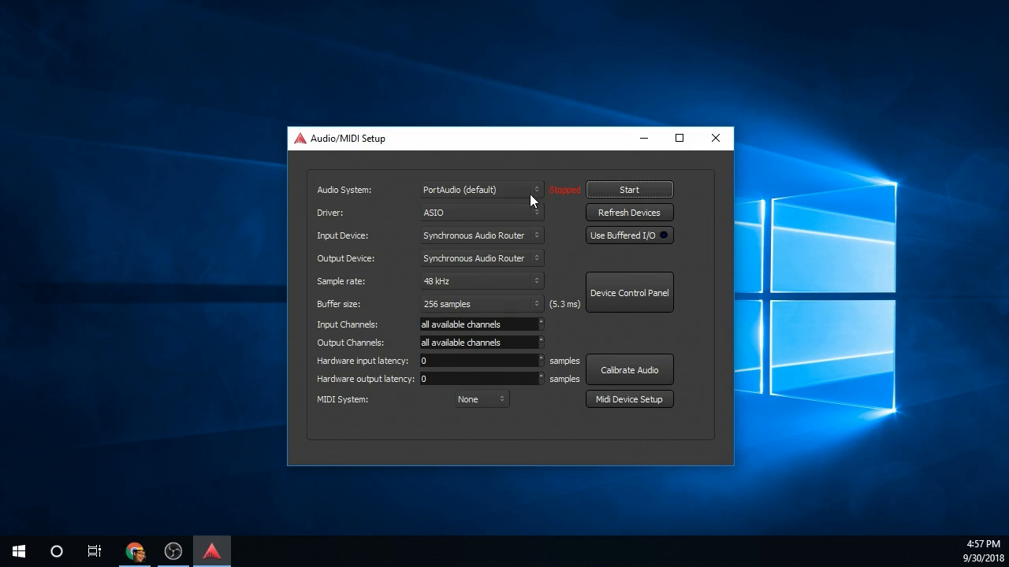
Keep ASIO as the audio driver and review the device's Synchronous Audio Router endpoints and ASIO4ALL hardware settings
left_click(531, 218)
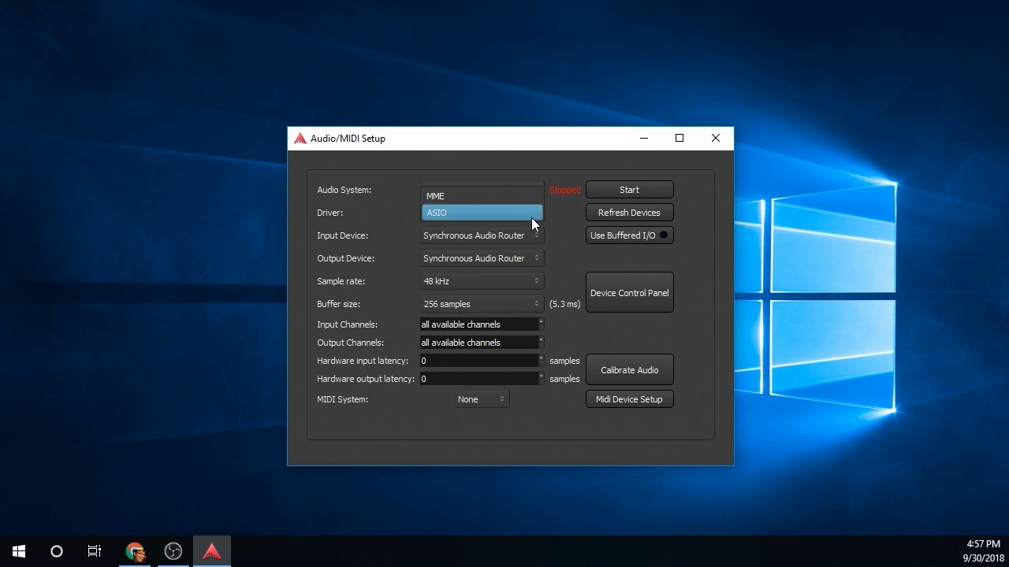
left_click(528, 220)
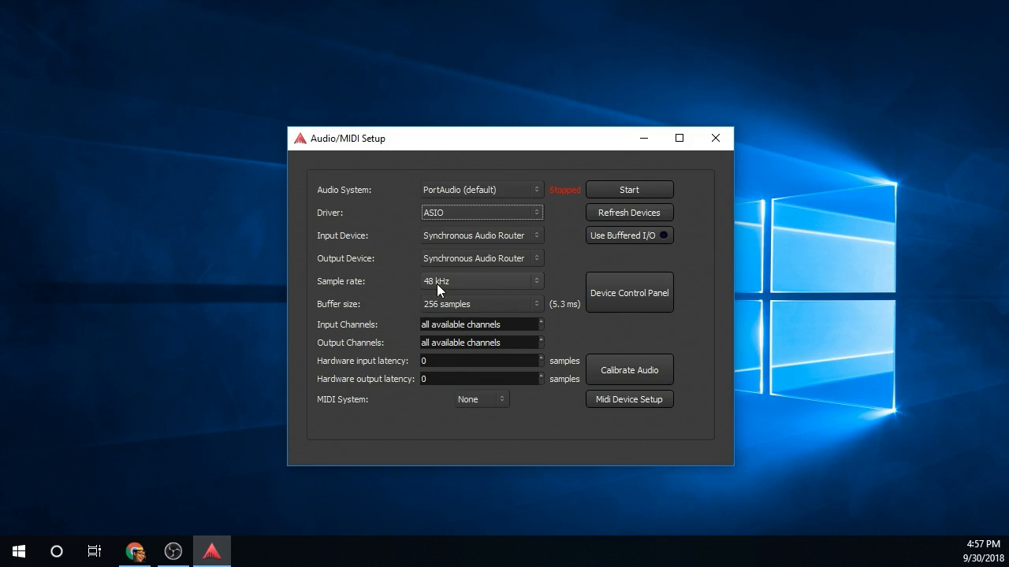
left_click(627, 296)
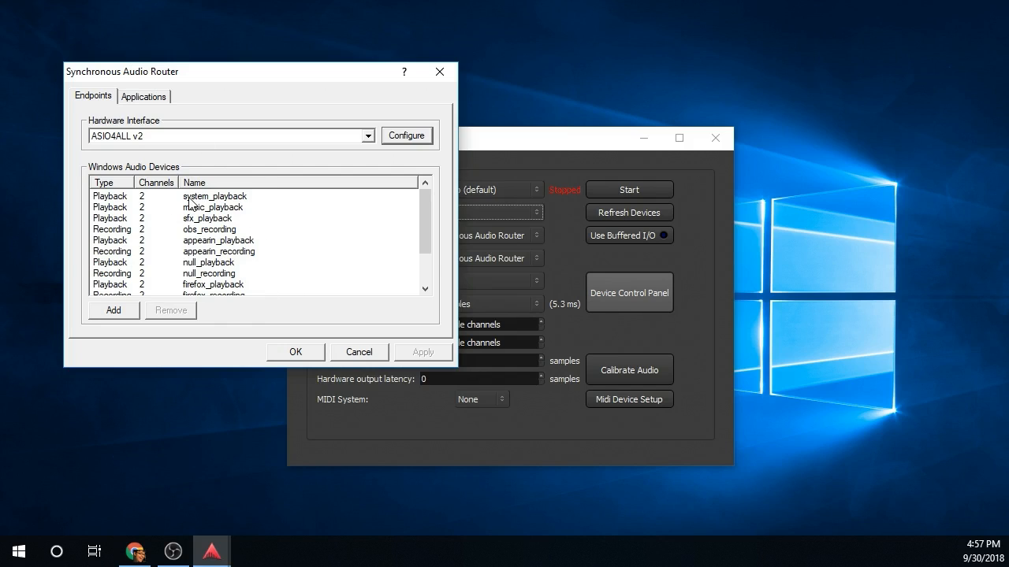
left_click(411, 135)
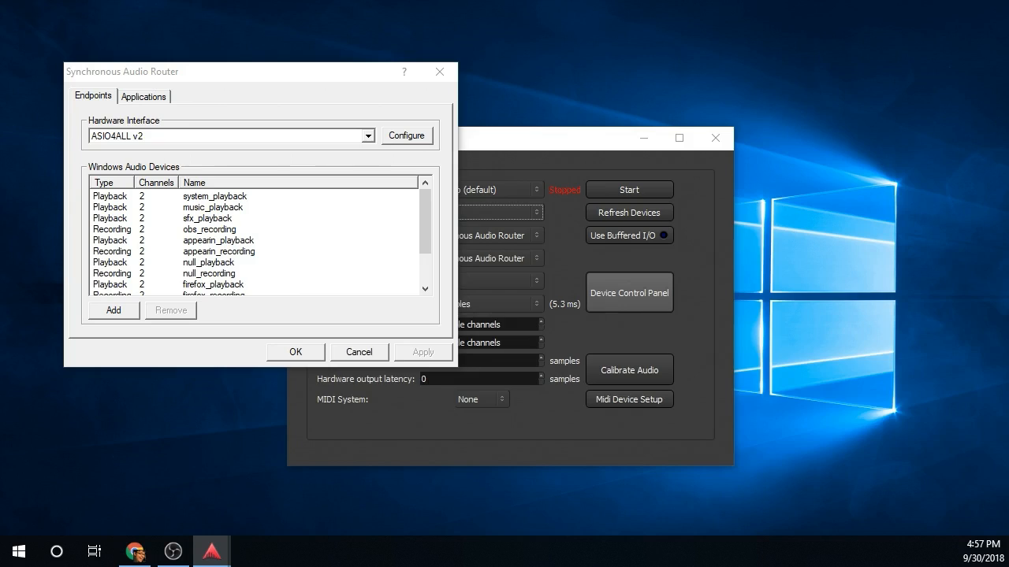
left_click_drag(465, 254, 687, 154)
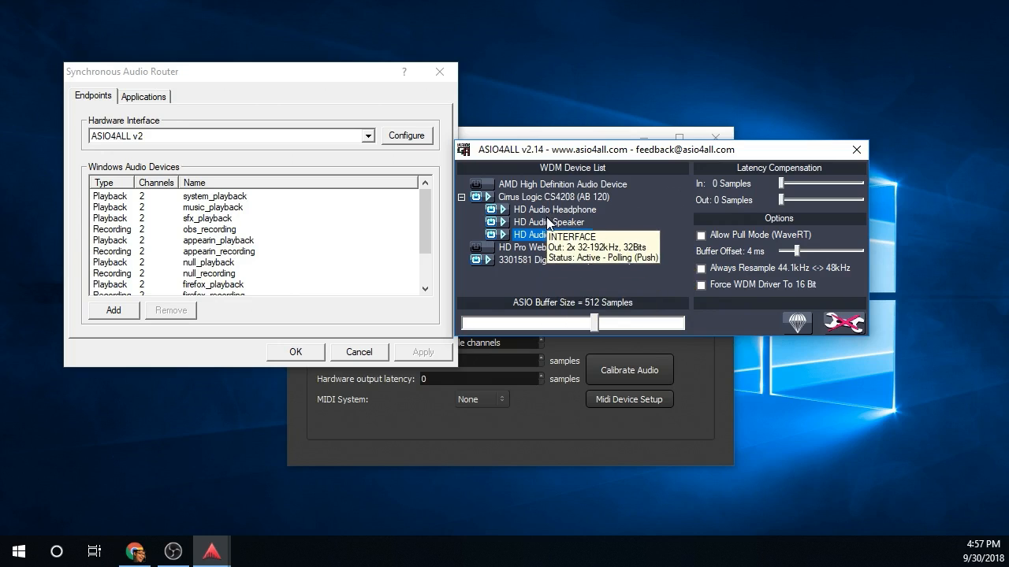
left_click(856, 149)
left_click(311, 349)
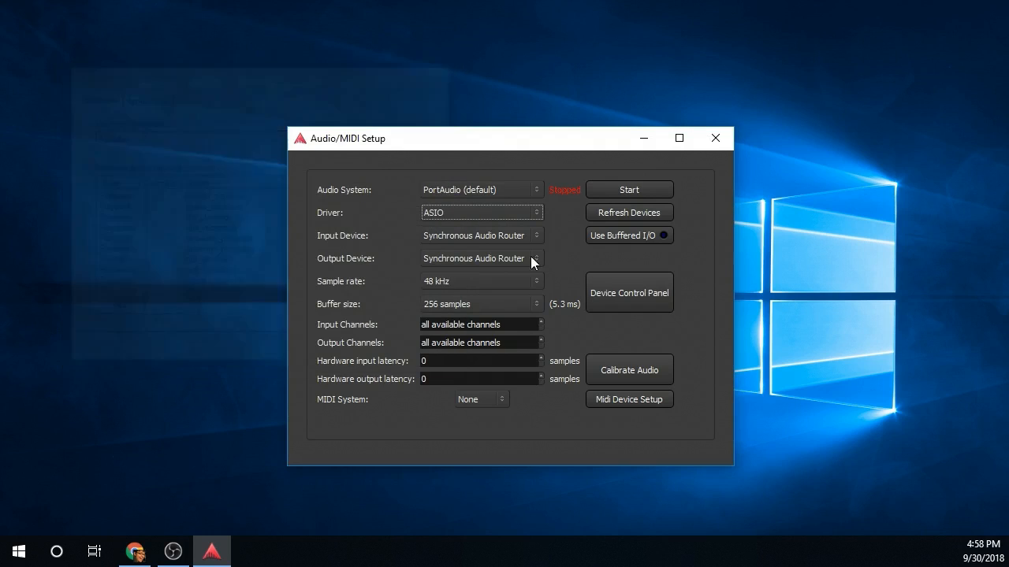
Start the audio engine and customize the session with 0 master bus channels, no monitor section and manual input and output autoconnect
left_click(623, 190)
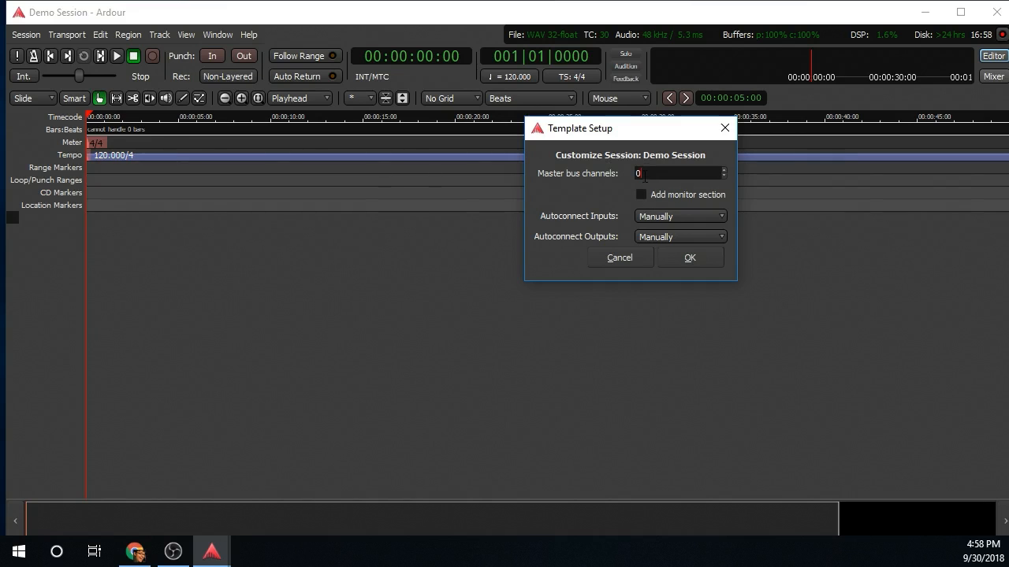
left_click(688, 259)
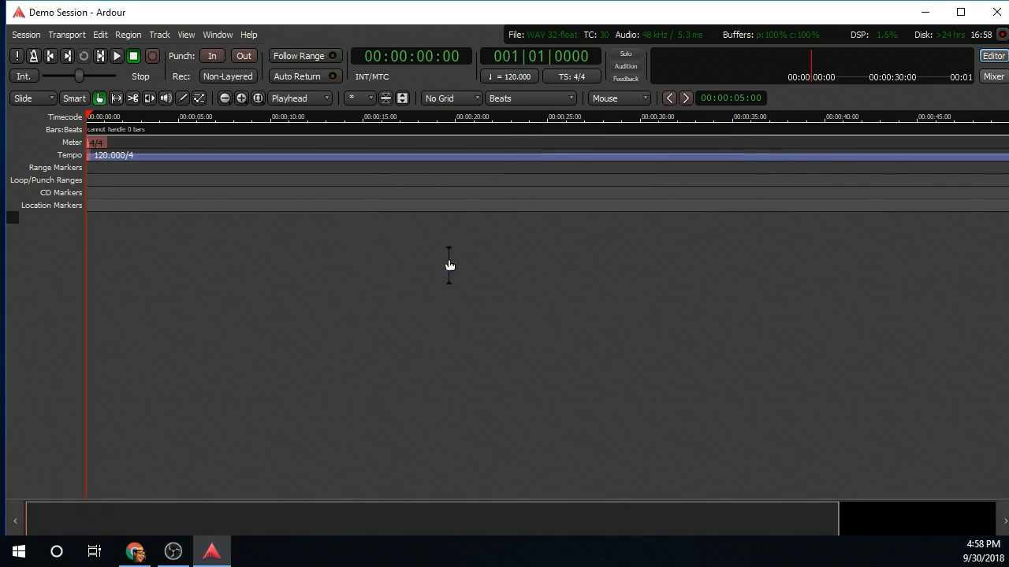
double_click(662, 16)
Add one mono audio track named "My Mic" to the session, keeping the add-track dialog open
right_click(33, 246)
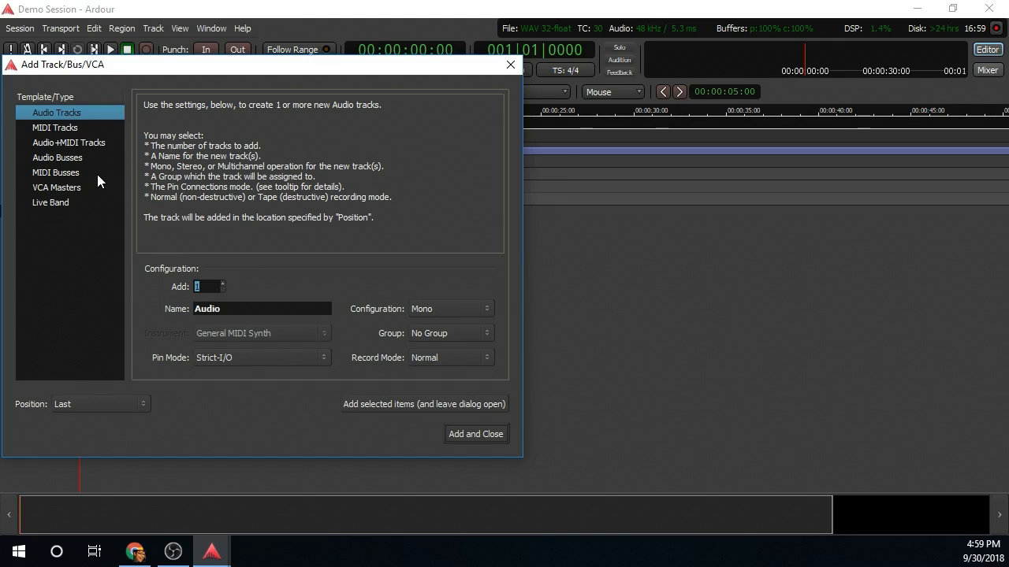
left_click(107, 149)
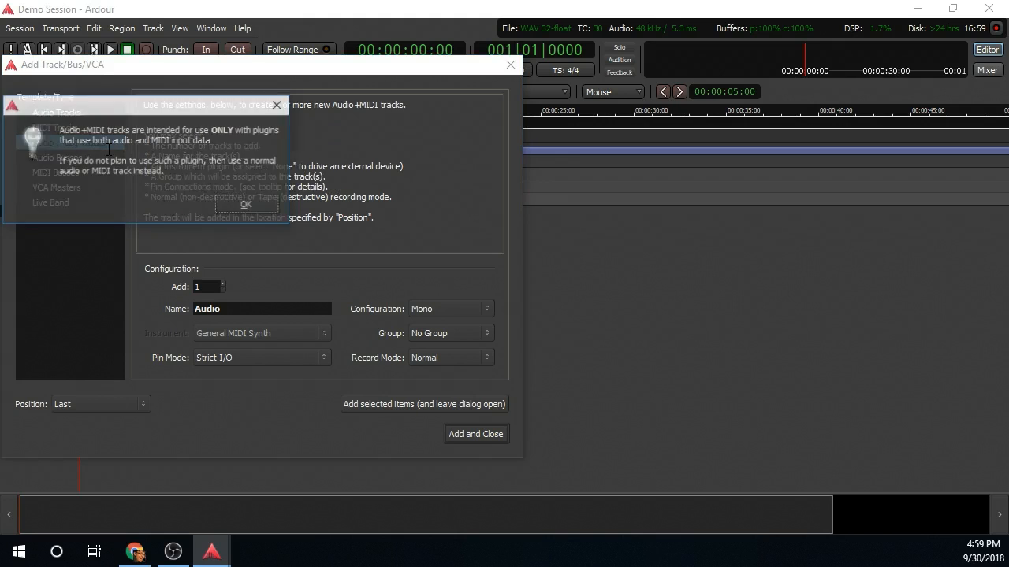
left_click(264, 203)
left_click(81, 156)
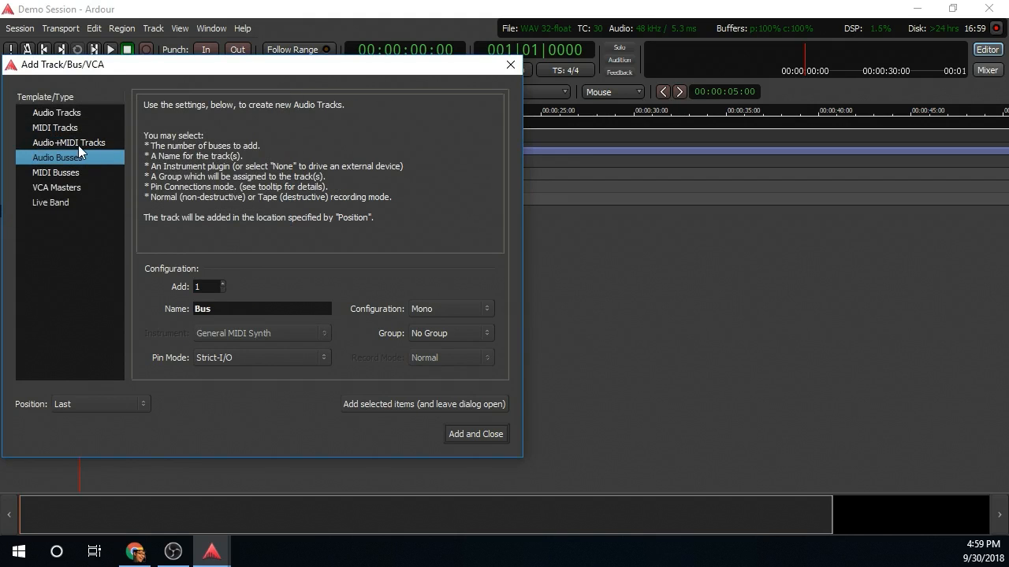
left_click(70, 114)
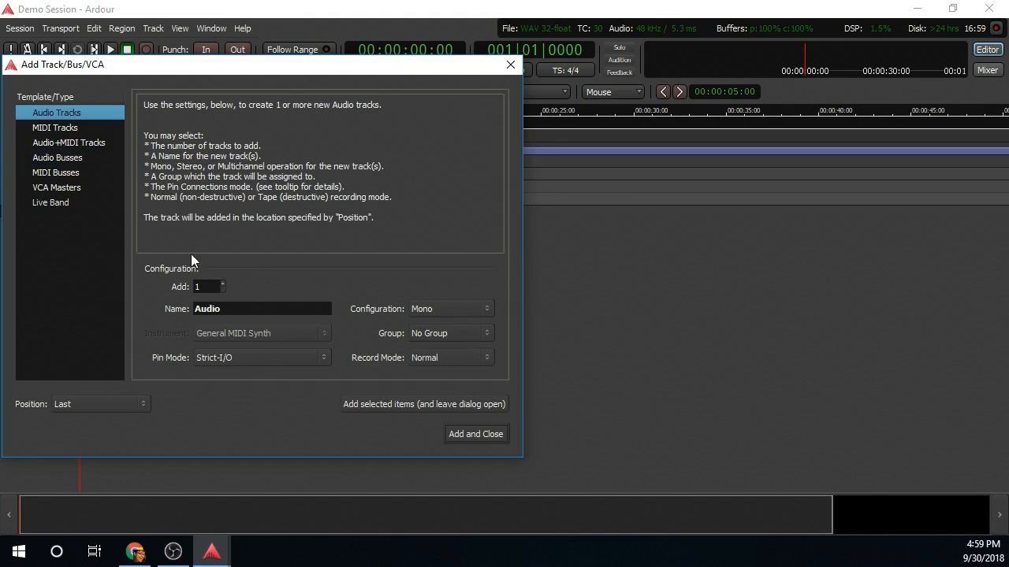
double_click(210, 301)
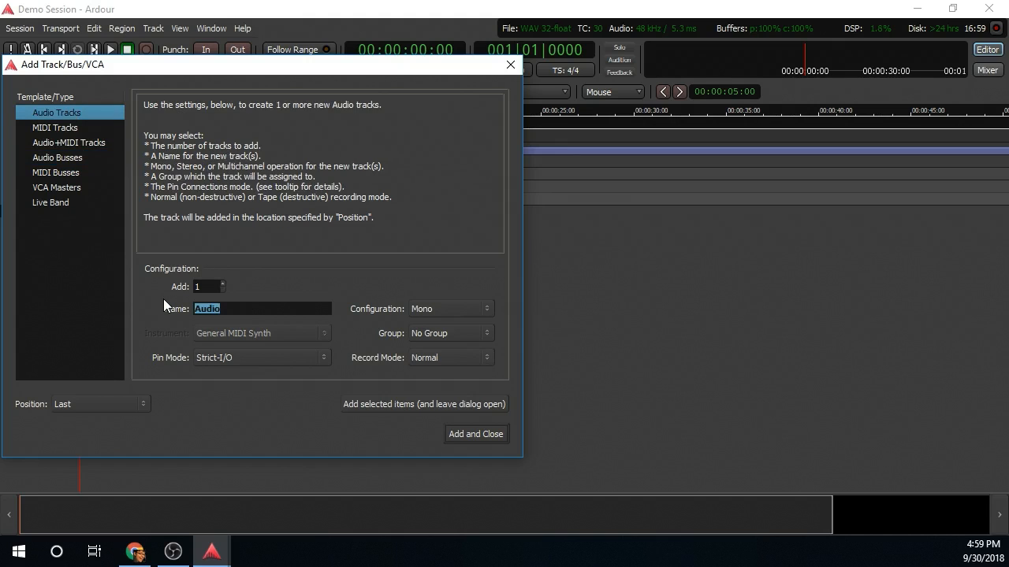
type("My Mic")
left_click(453, 404)
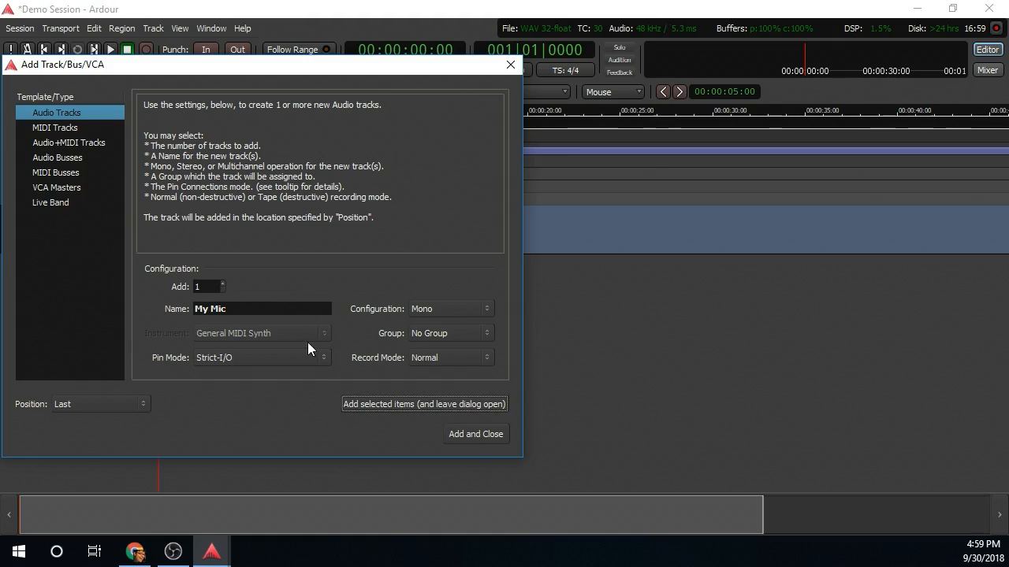
Add two stereo audio tracks named "Music" and "Discord Output"
left_click(467, 307)
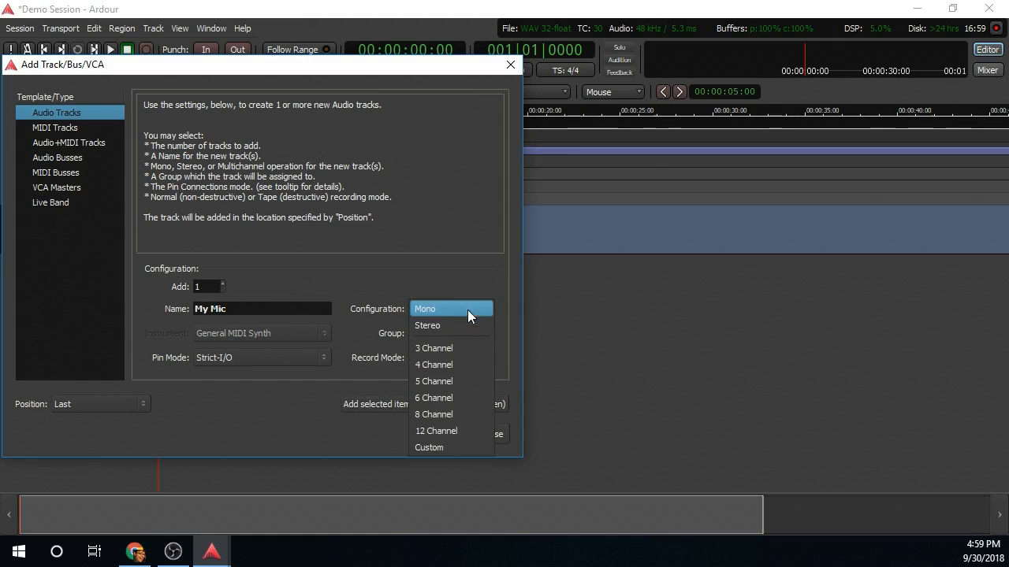
left_click(419, 323)
left_click_drag(232, 309, 186, 309)
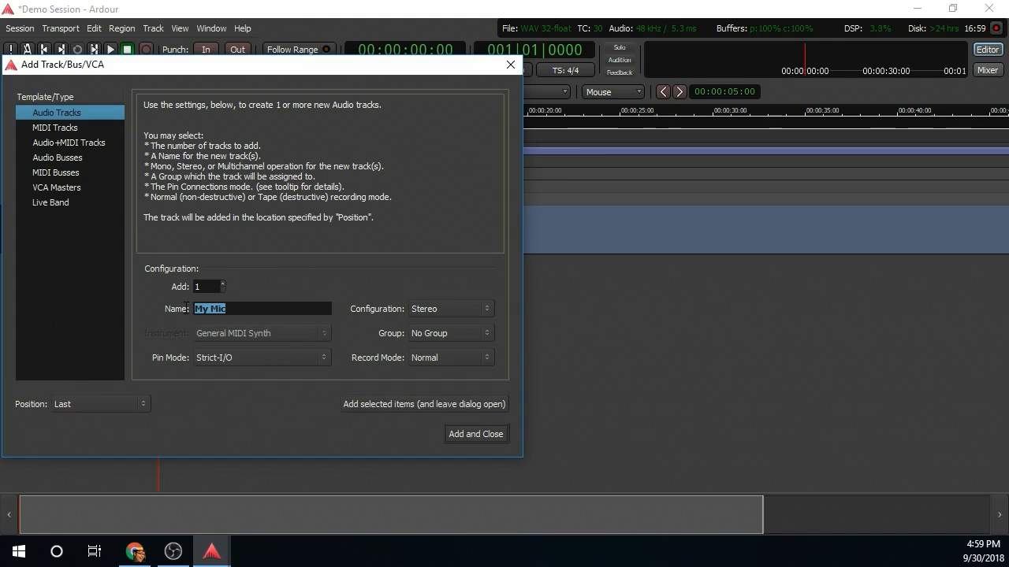
type("Music")
left_click(389, 405)
double_click(206, 308)
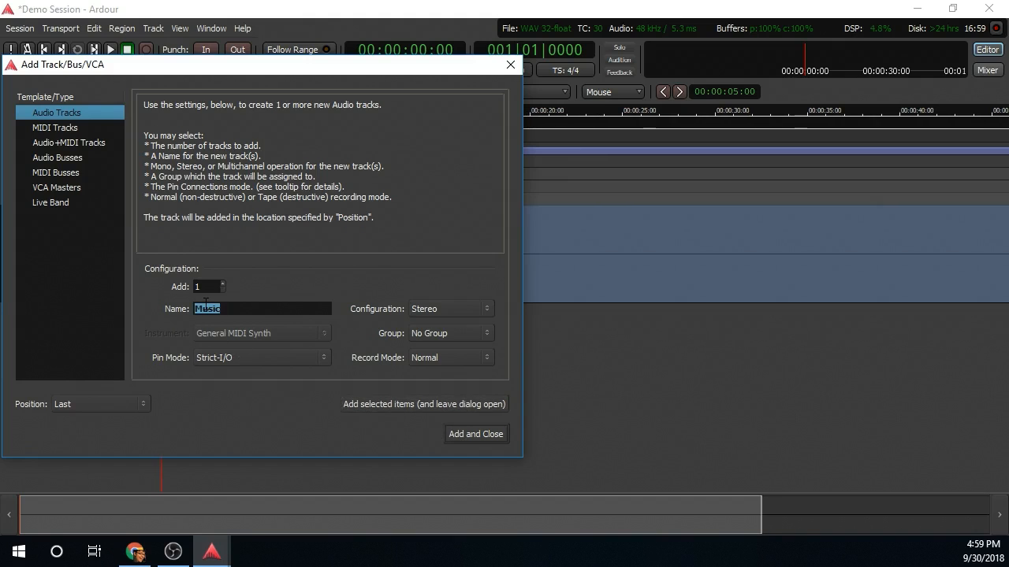
type("Discord Output")
left_click(373, 403)
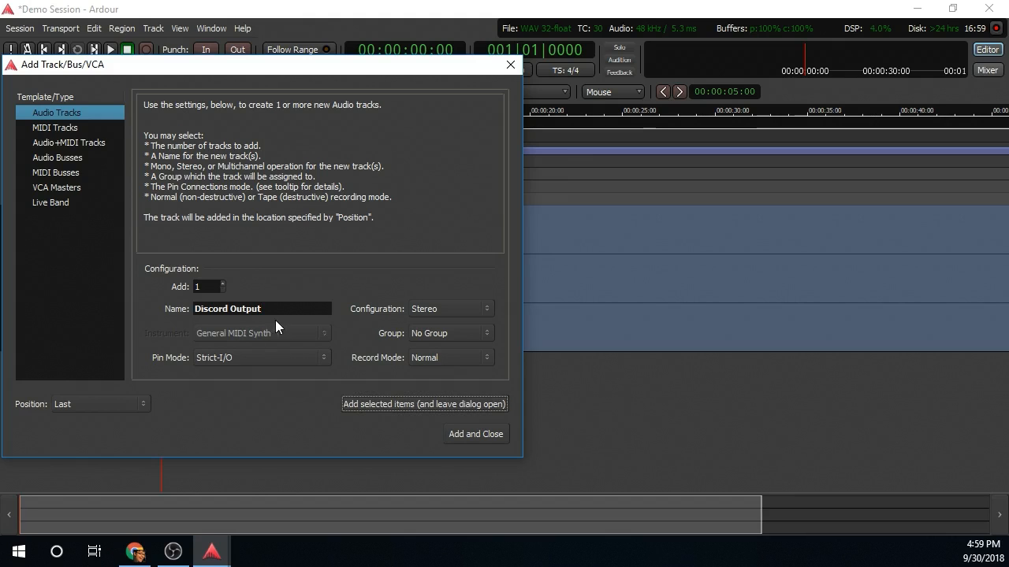
Add a stereo audio bus named "Discord Input"
left_click(108, 159)
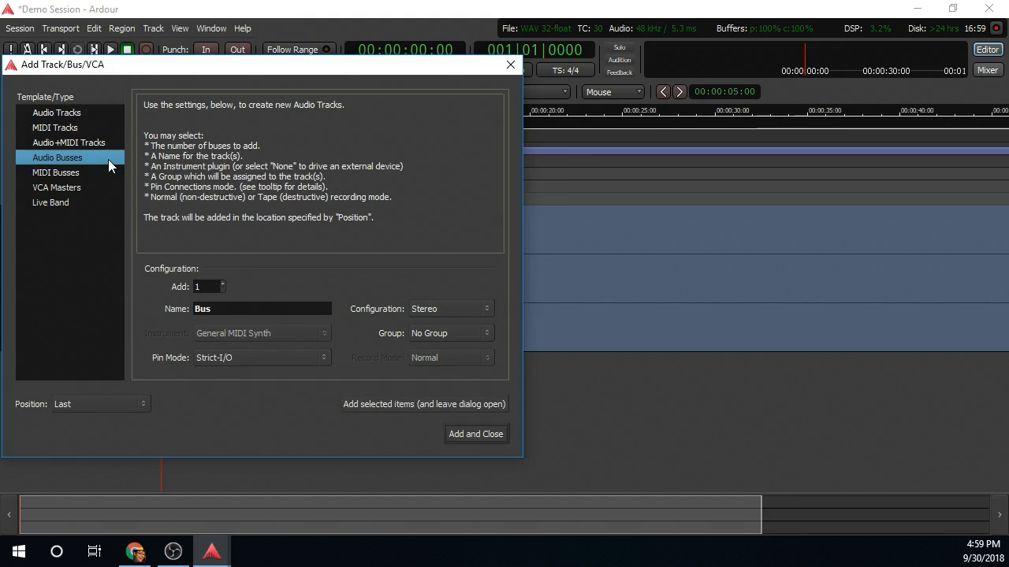
left_click_drag(219, 307, 169, 302)
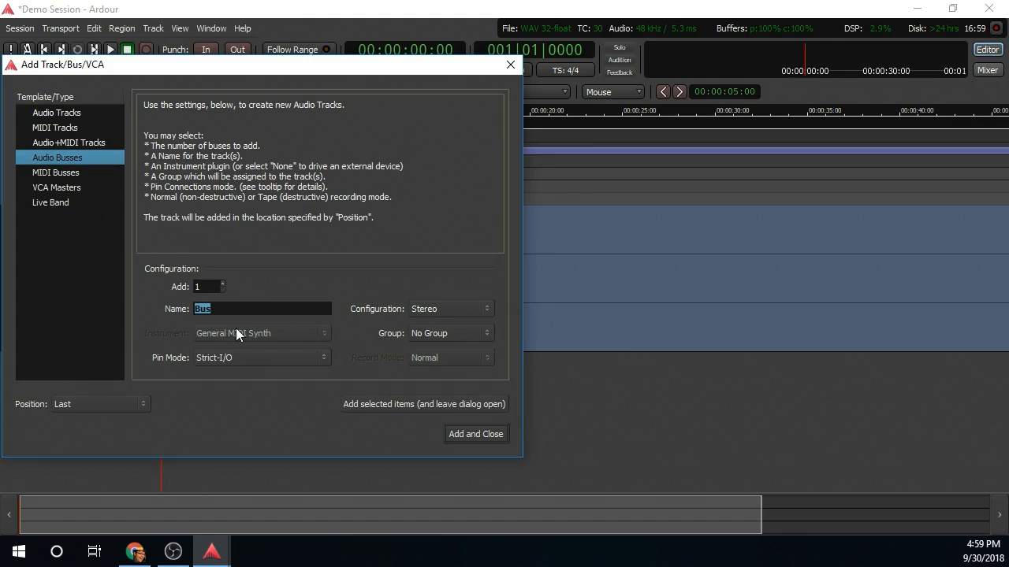
type("Discord")
type(" Ino")
key("BackSpace")
type("put")
left_click(385, 405)
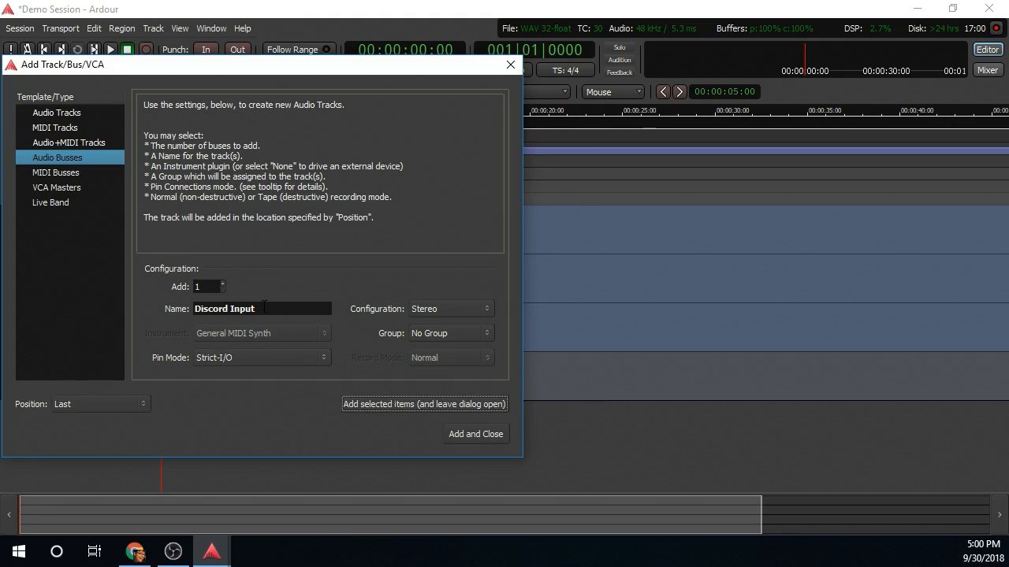
Add a stereo audio bus named "Headphones" and close the add-track dialog
left_click_drag(264, 307, 155, 293)
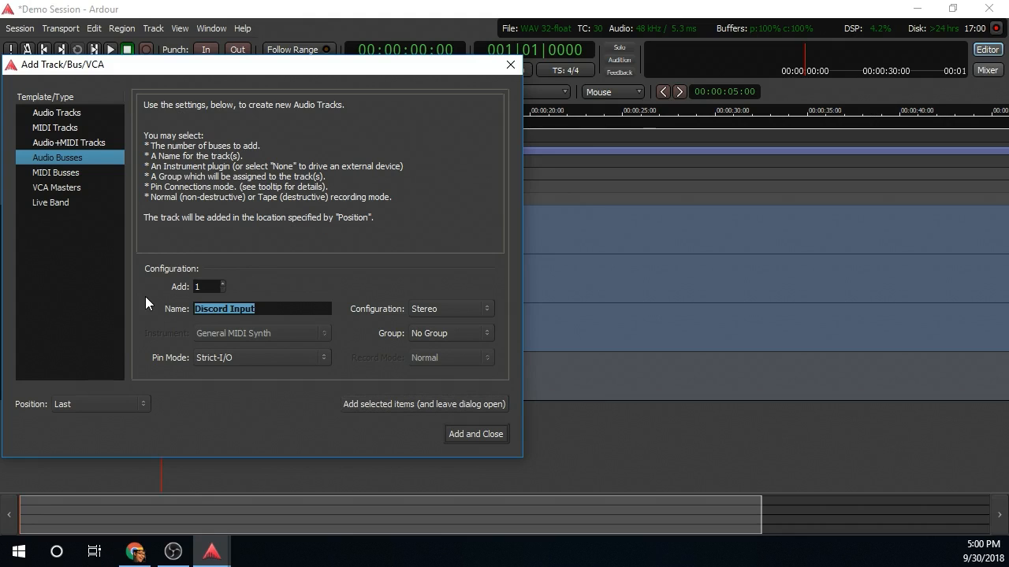
type("Ne")
key("BackSpace")
key("BackSpace")
type("Headphones")
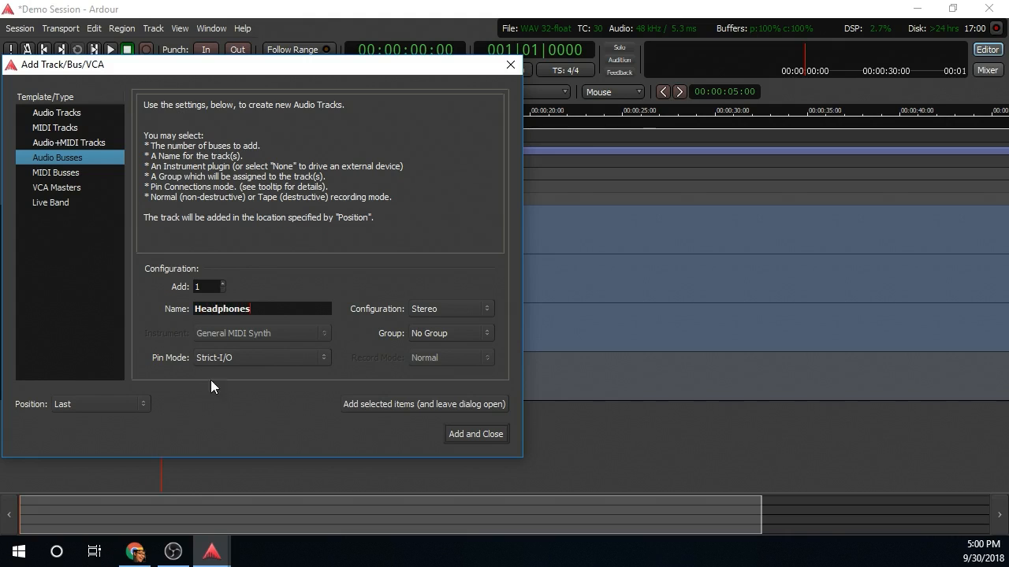
left_click(368, 406)
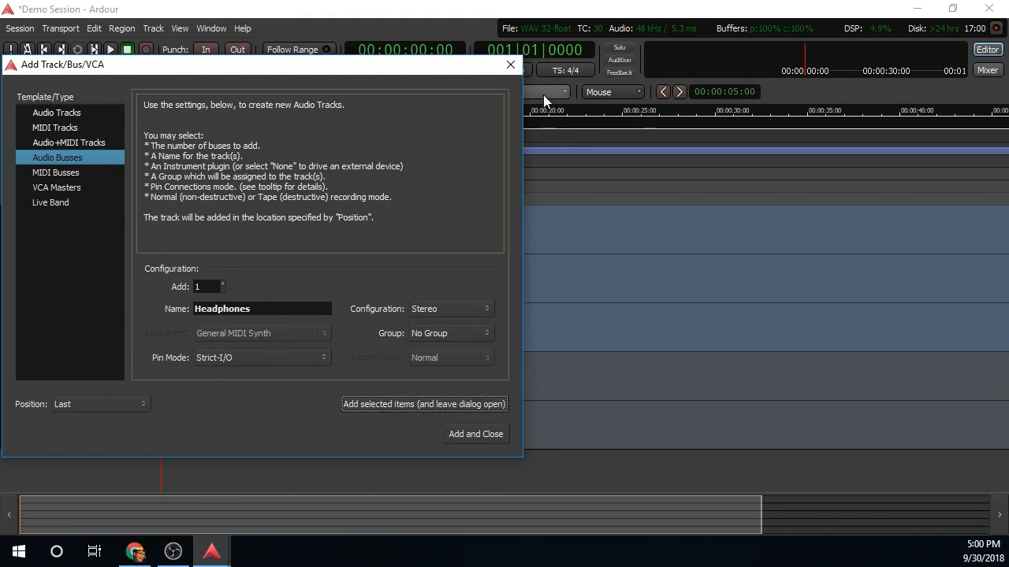
left_click(510, 65)
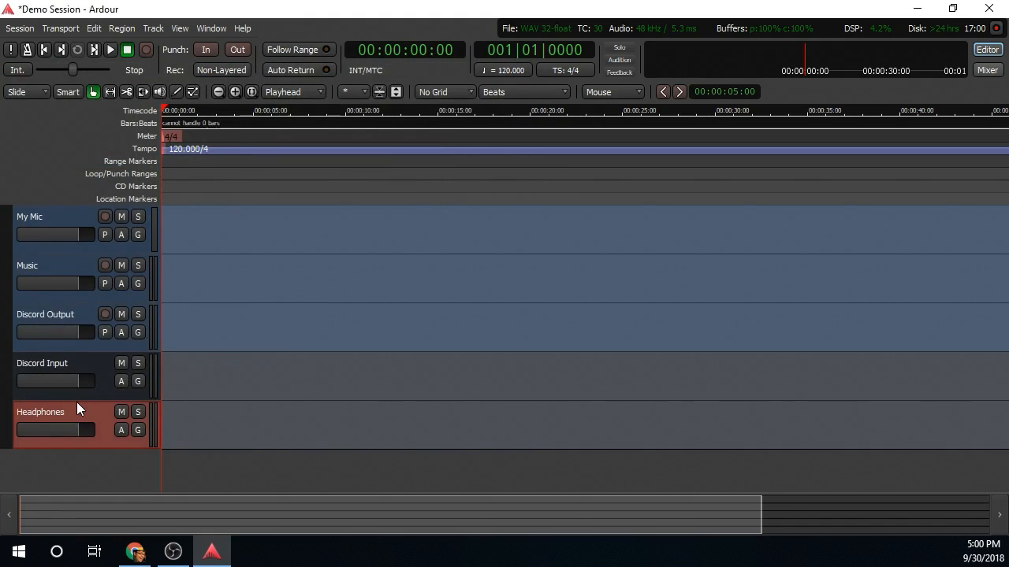
Connect the hardware source USB Clip-On Microphone 1 to the My Mic track's input
right_click(52, 218)
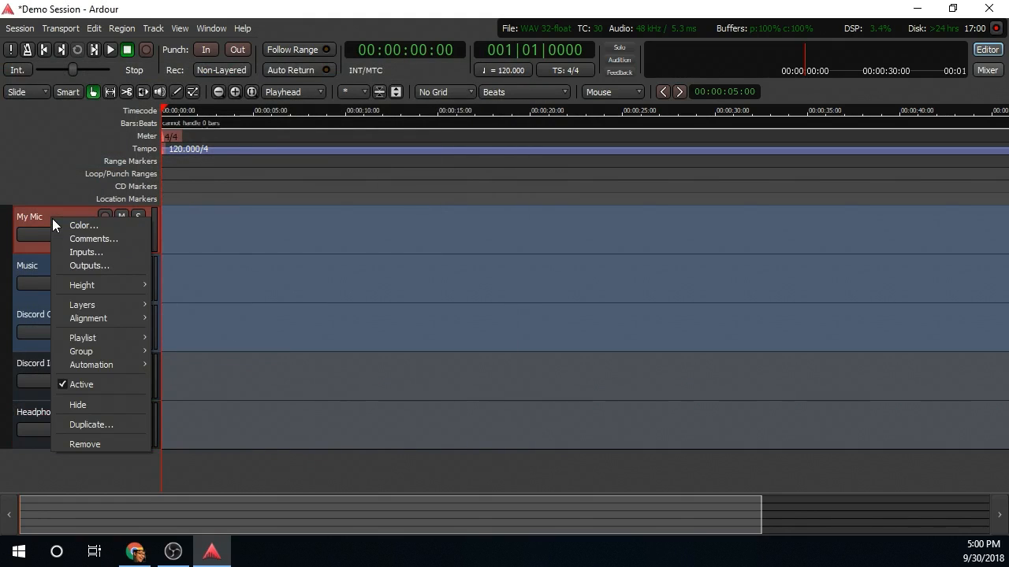
left_click(66, 254)
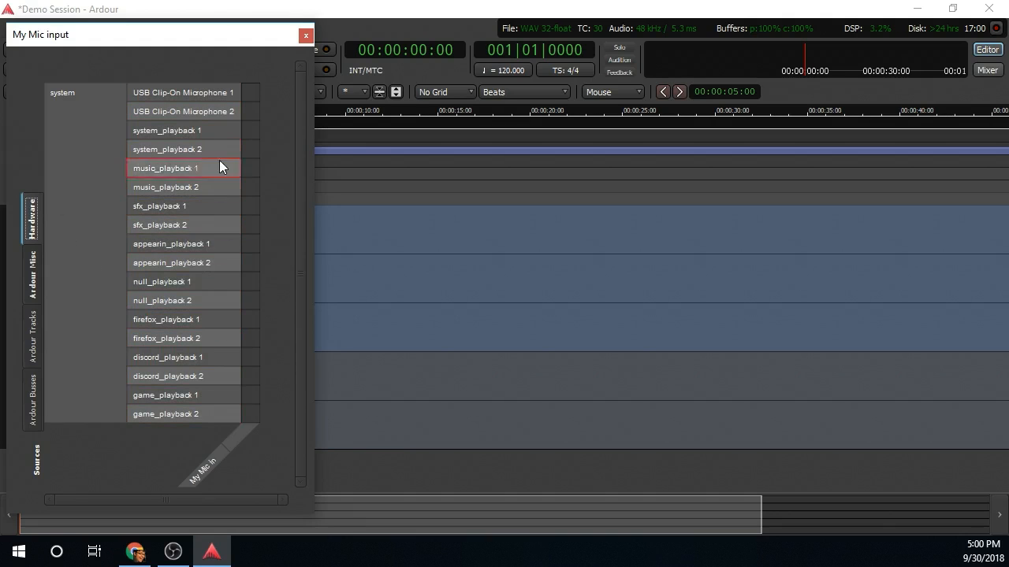
left_click(250, 93)
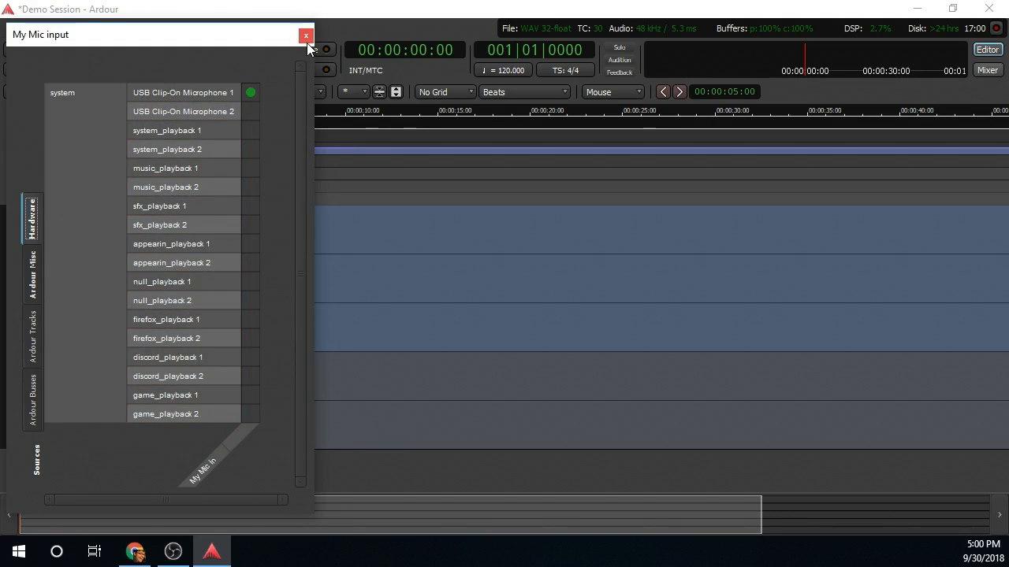
left_click(306, 36)
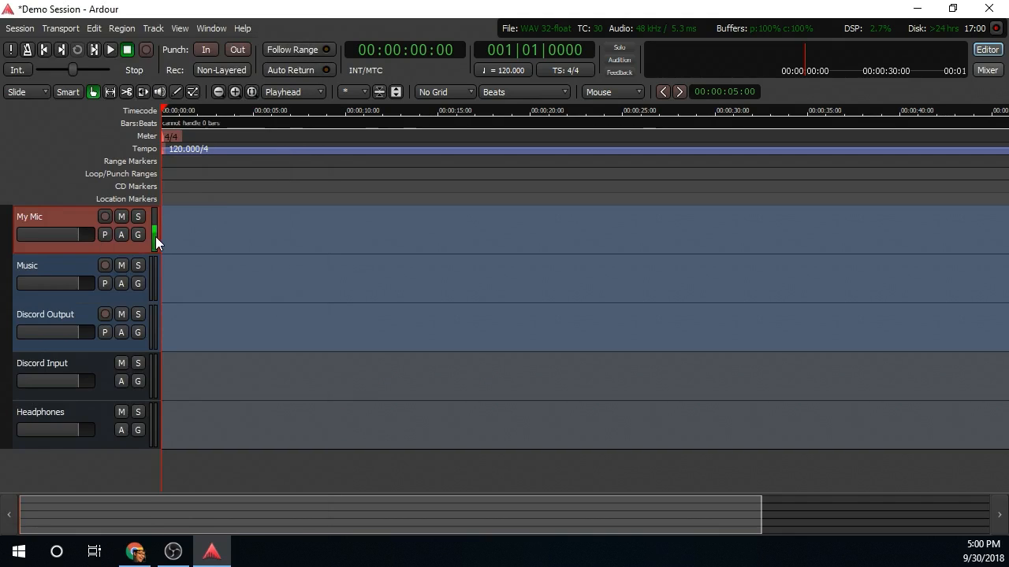
Connect music_playback 1 to the Music track's L input and music_playback 2 to its R input
left_click(72, 272)
right_click(72, 272)
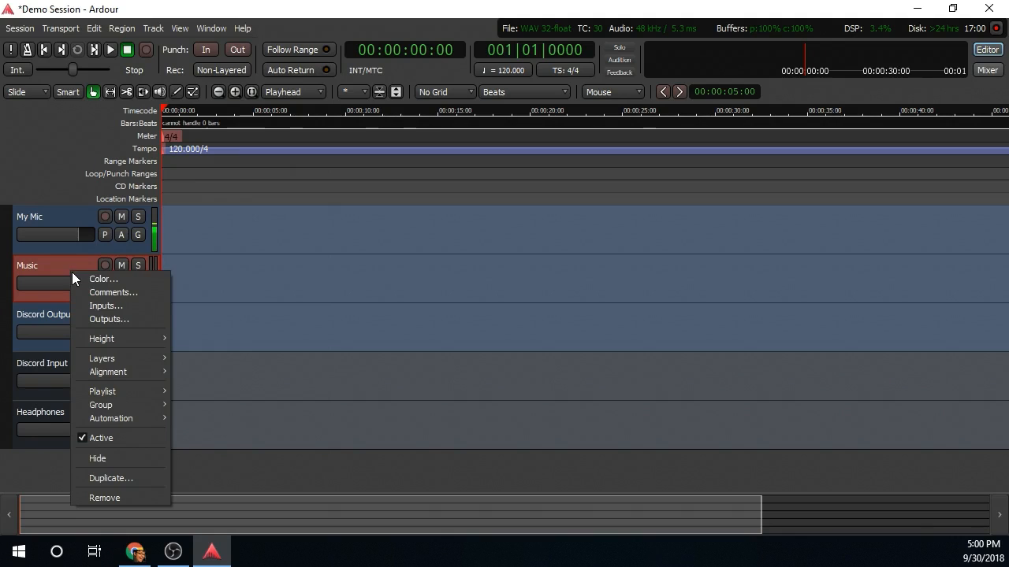
left_click(111, 306)
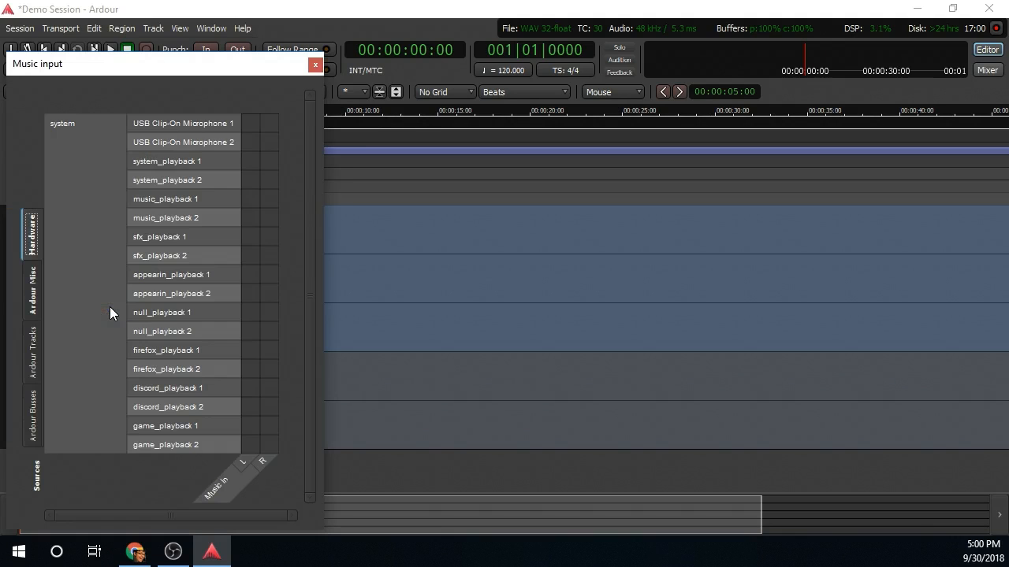
left_click(254, 205)
left_click(262, 214)
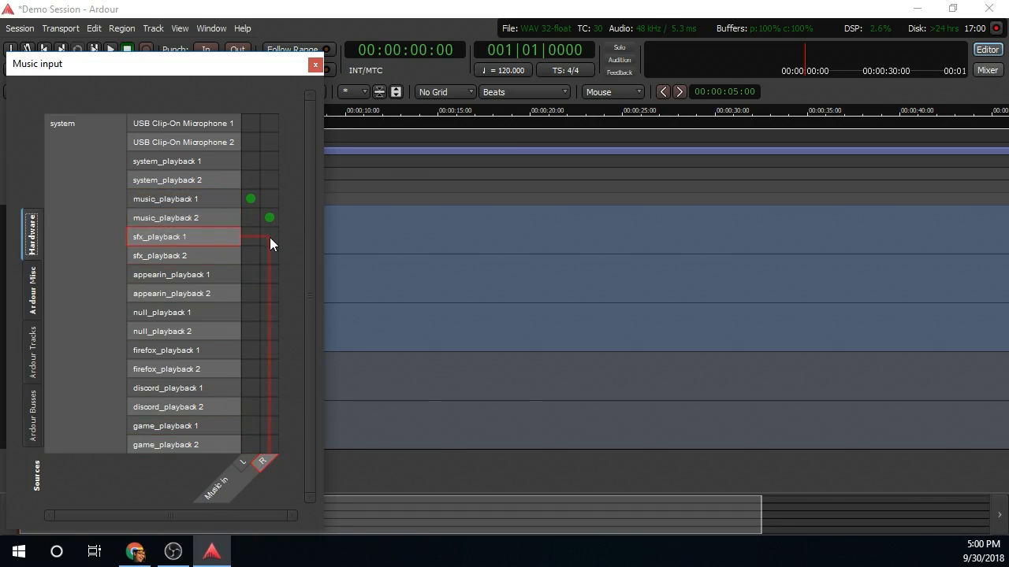
left_click(316, 65)
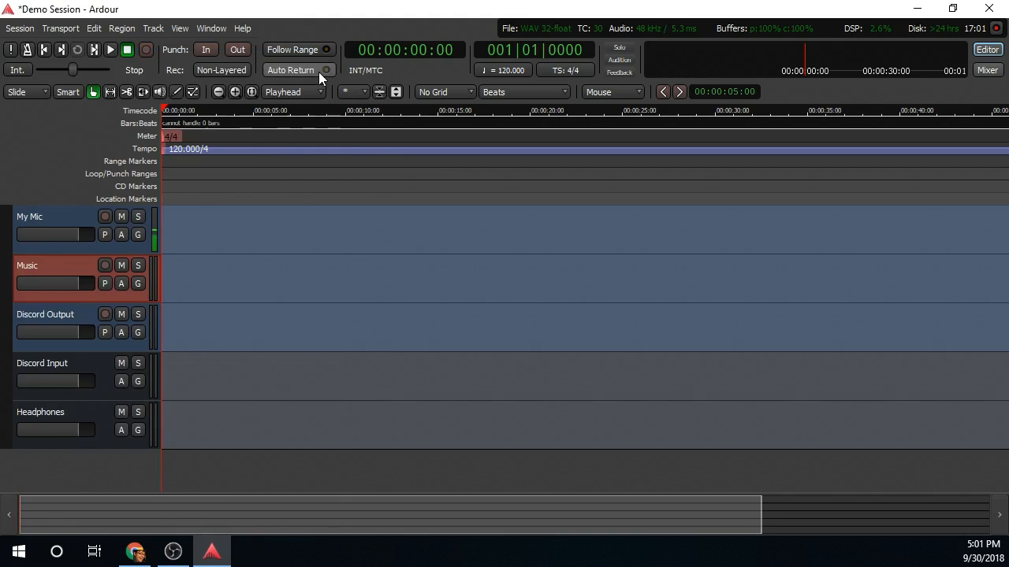
Connect discord_playback 1 to the Discord Output track's L input and discord_playback 2 to its R input
right_click(74, 315)
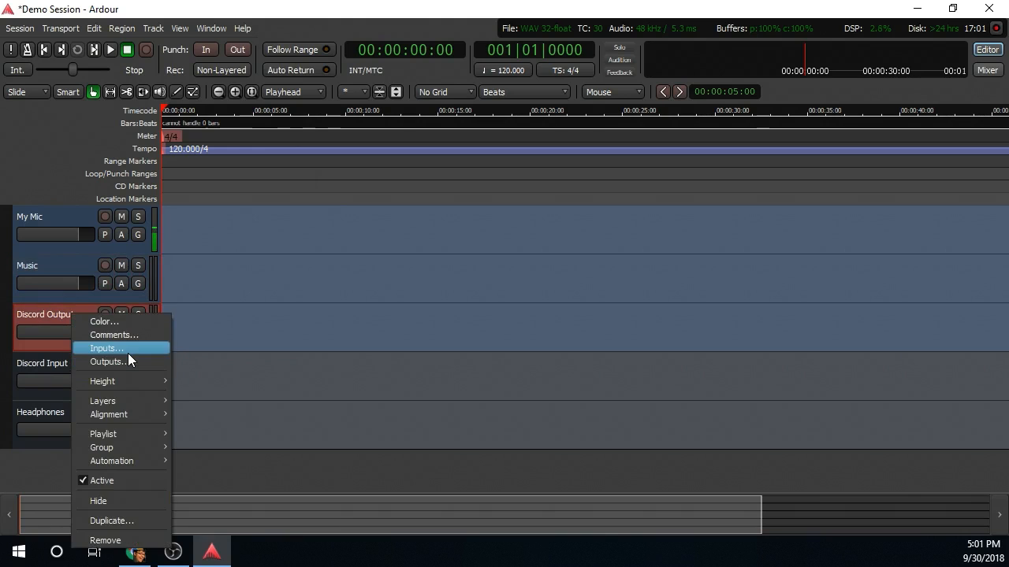
left_click(128, 353)
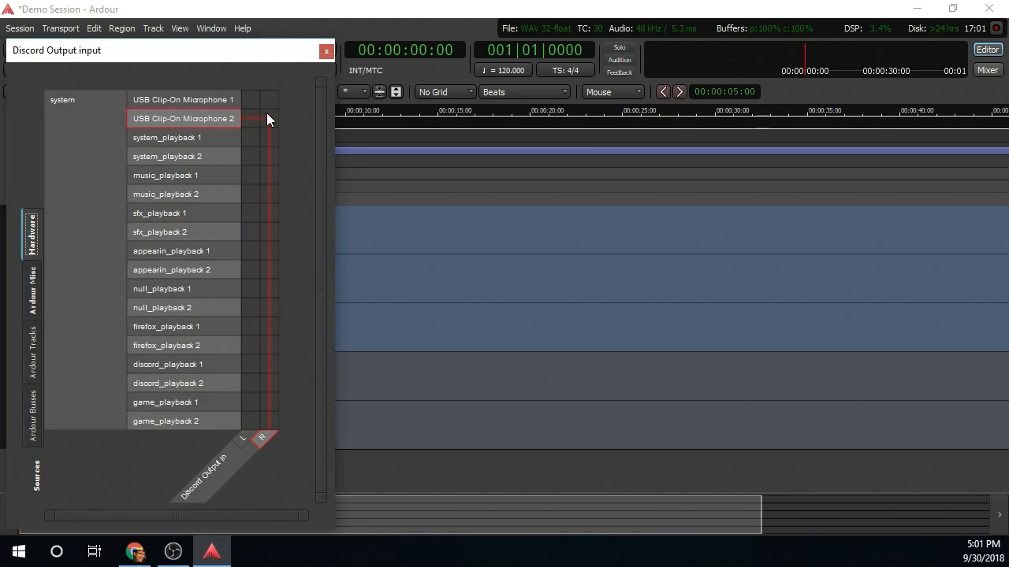
left_click(251, 364)
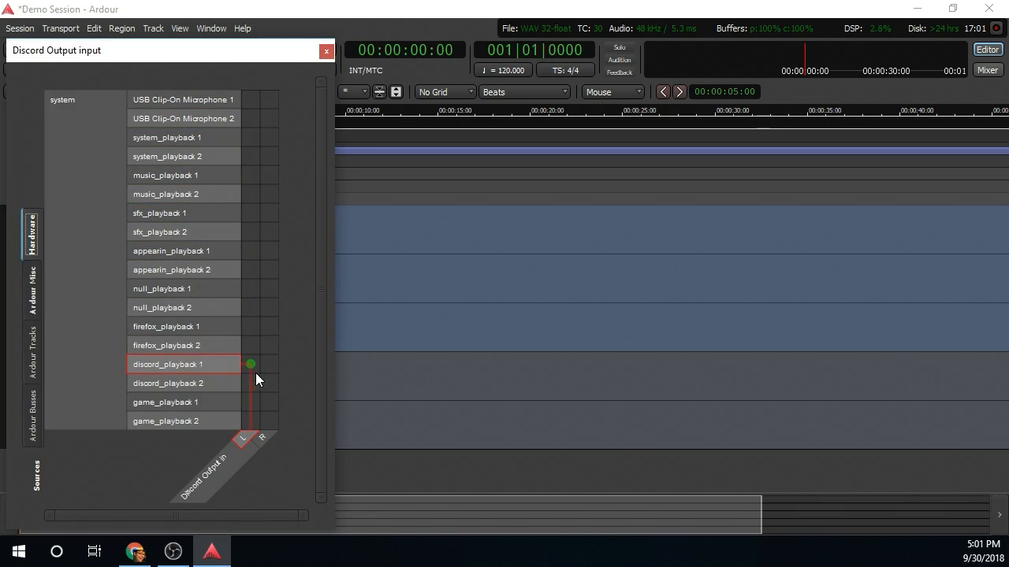
left_click(263, 380)
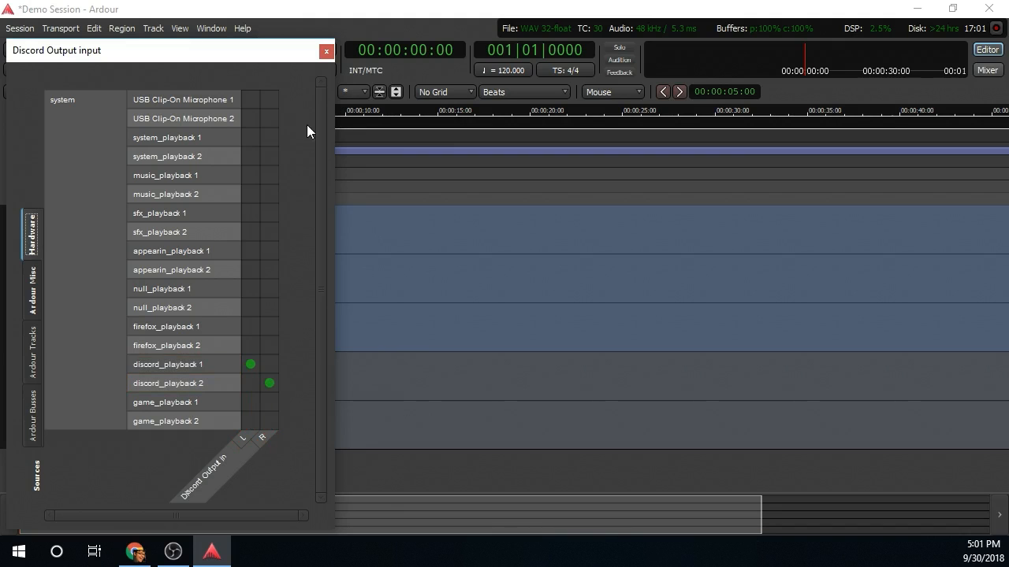
left_click(320, 51)
Route the Discord Input bus's L output to the hardware destination discord_recording 1
left_click(90, 367)
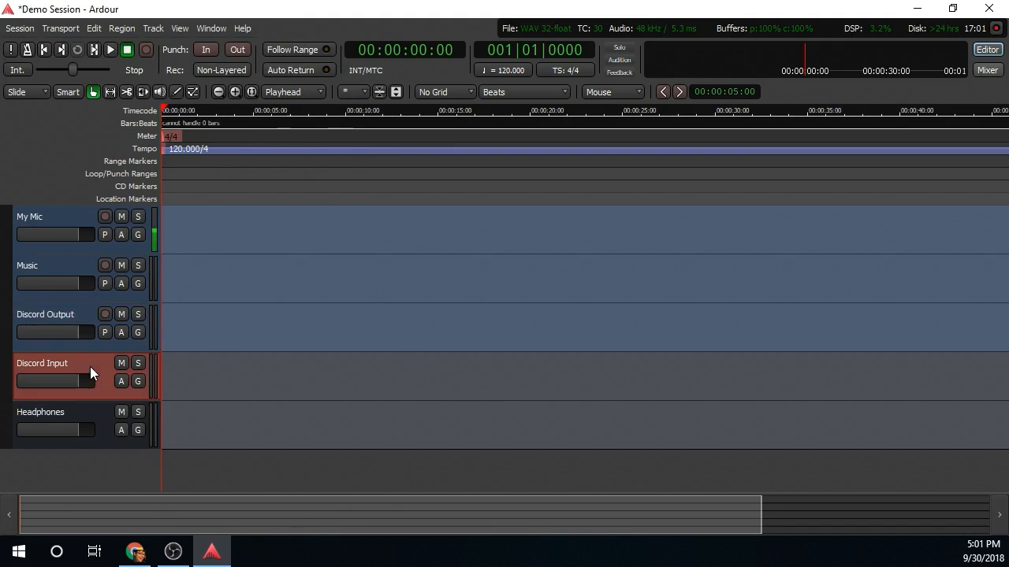
right_click(90, 366)
left_click(136, 415)
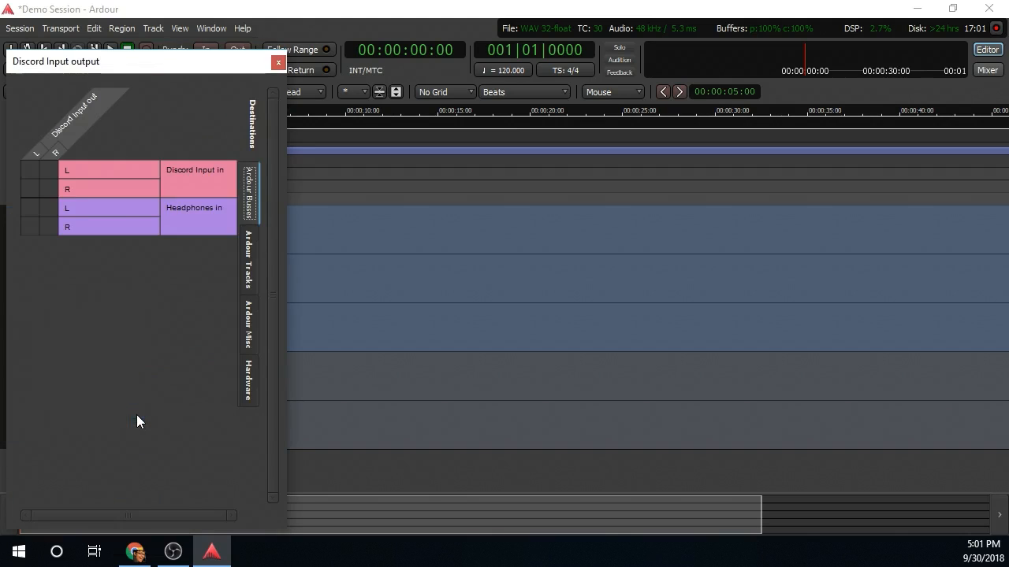
left_click(248, 388)
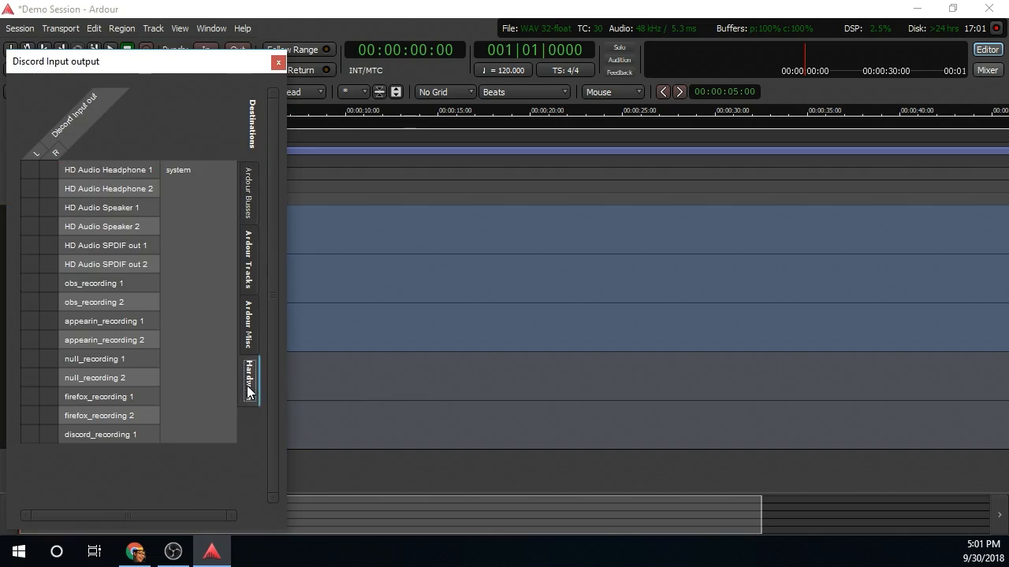
left_click_drag(153, 60, 315, 29)
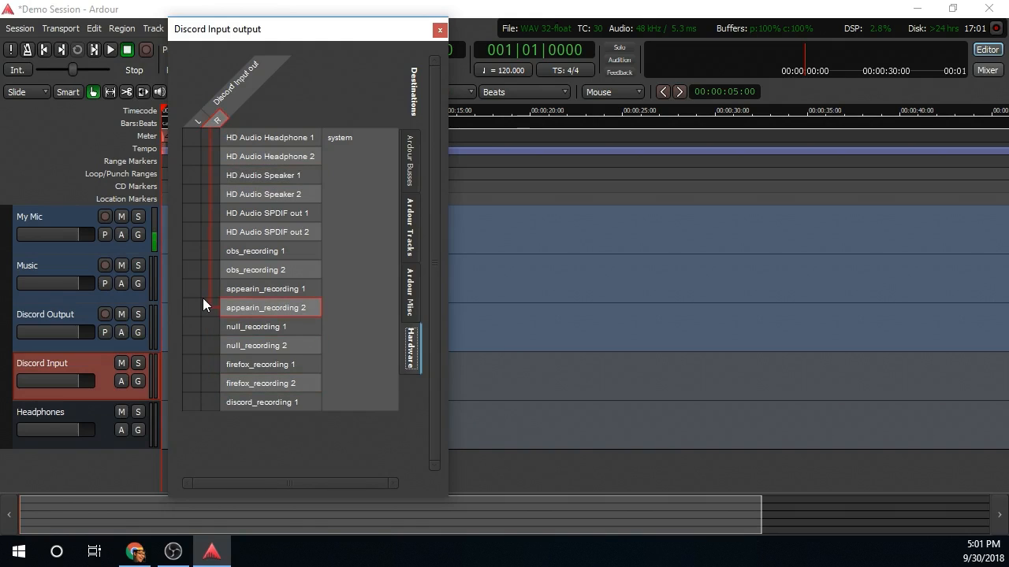
left_click(192, 402)
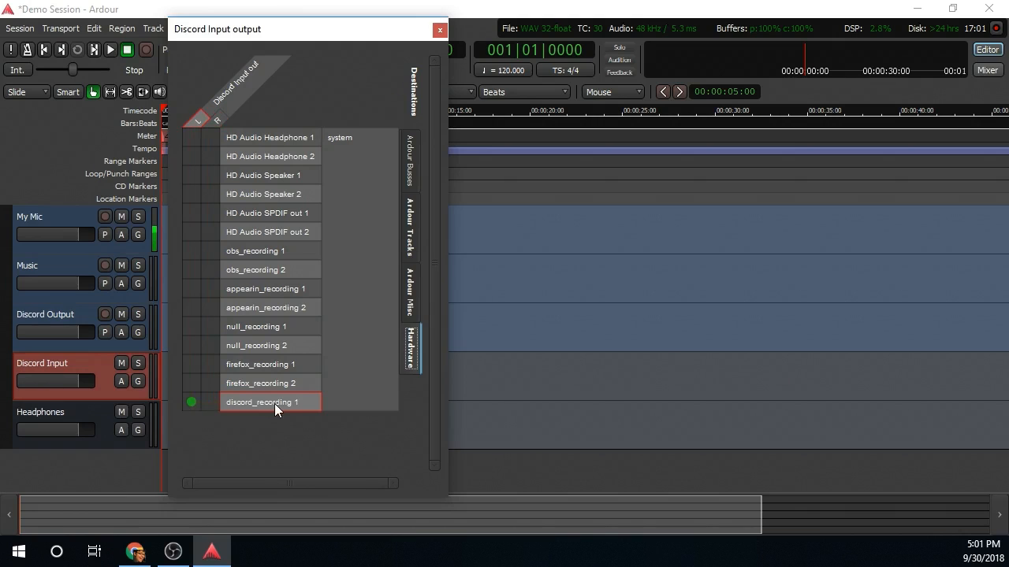
left_click(440, 33)
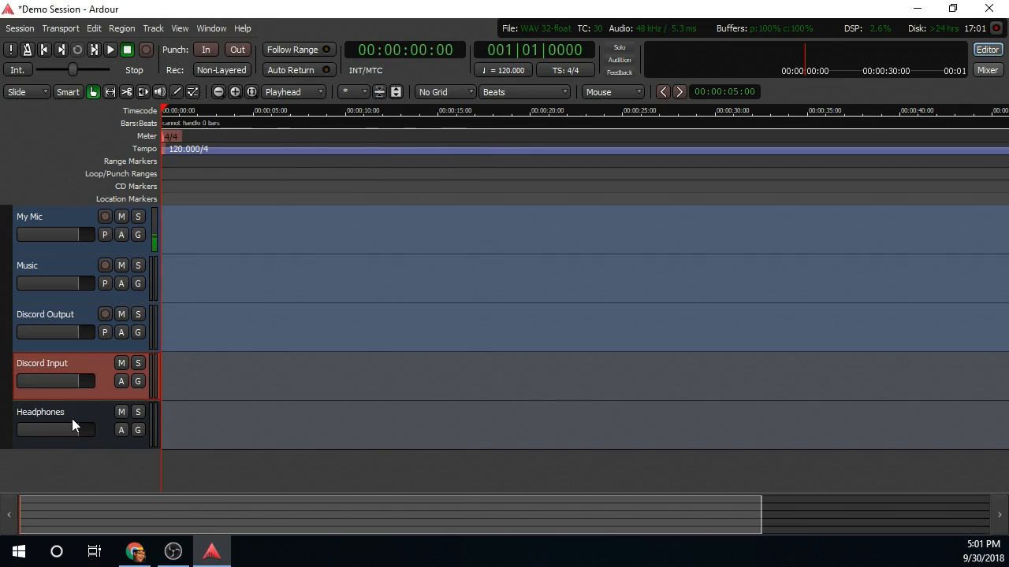
Route the Headphones bus's L and R outputs to HD Audio Headphone 1 and 2, and likewise to HD Audio Speaker 1 and 2
right_click(52, 419)
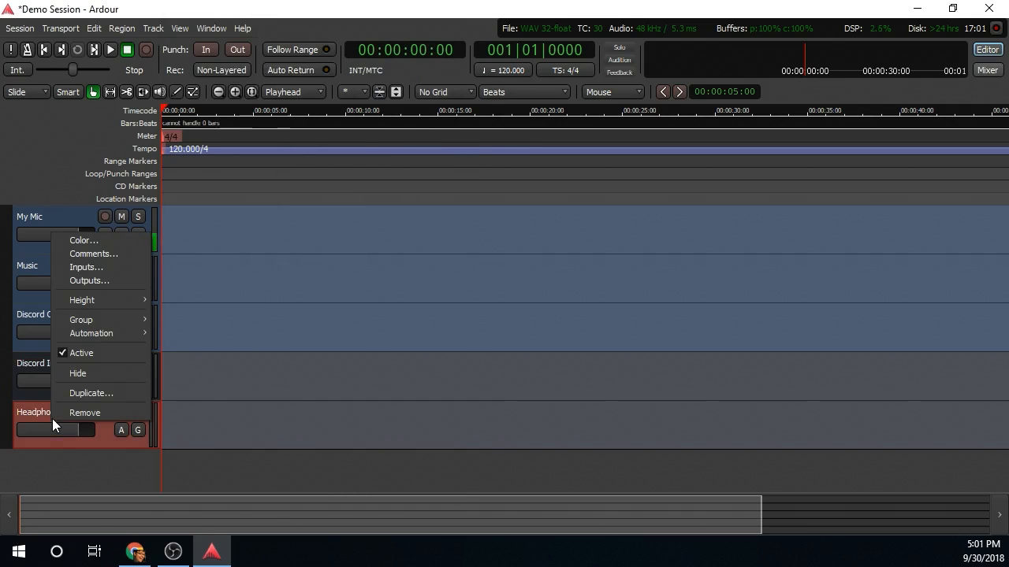
left_click(103, 281)
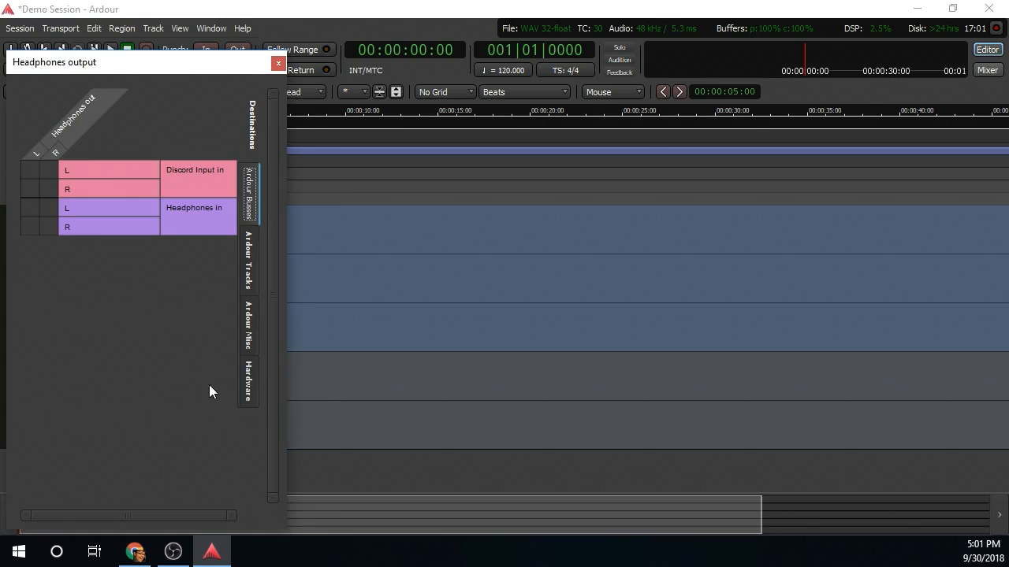
left_click(247, 384)
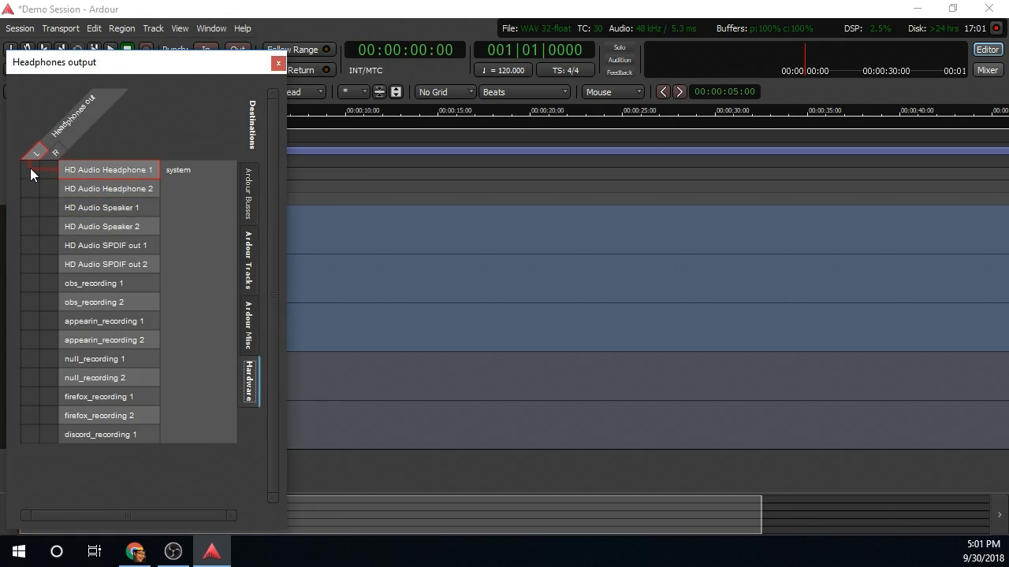
left_click(30, 166)
left_click(55, 191)
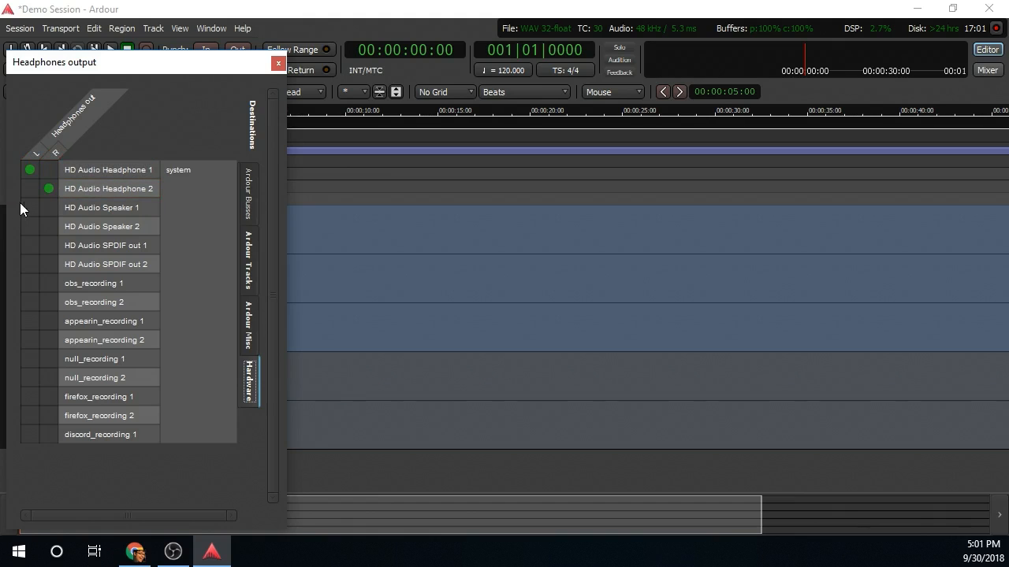
left_click(23, 206)
left_click(45, 229)
left_click(277, 65)
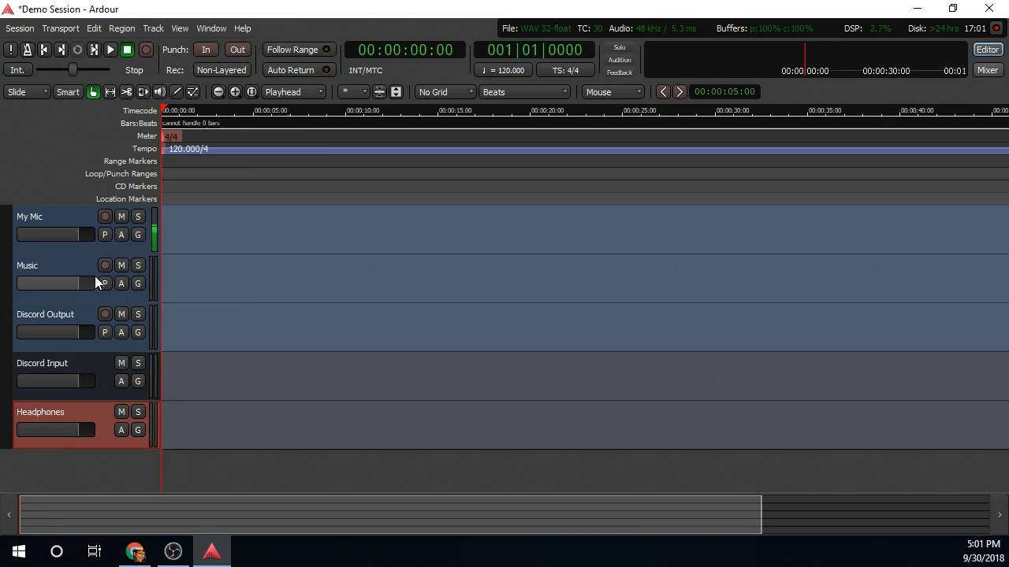
Route the My Mic track's output to the L input of the Discord Input bus
left_click(67, 222)
right_click(67, 228)
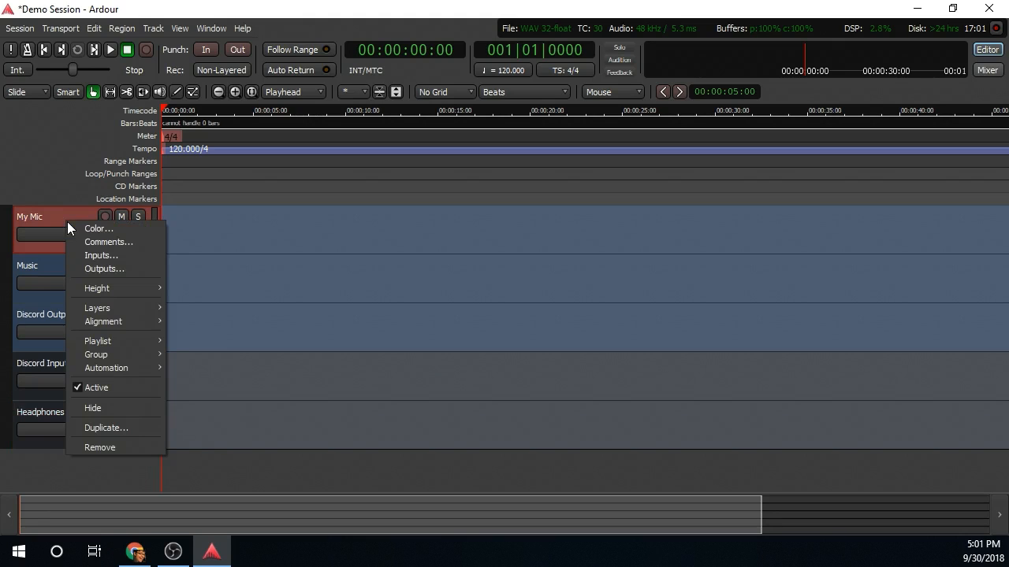
left_click(126, 270)
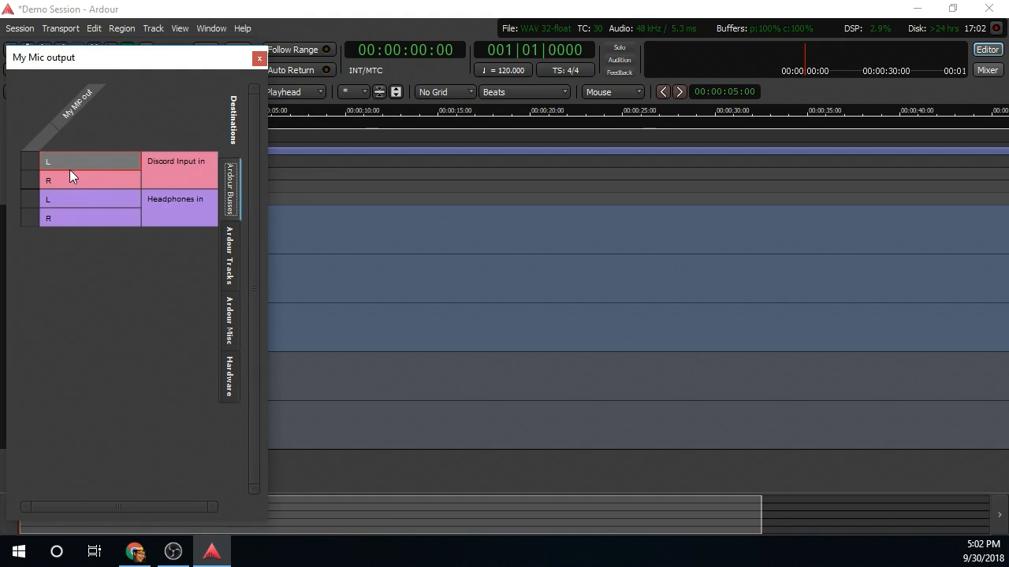
left_click(28, 159)
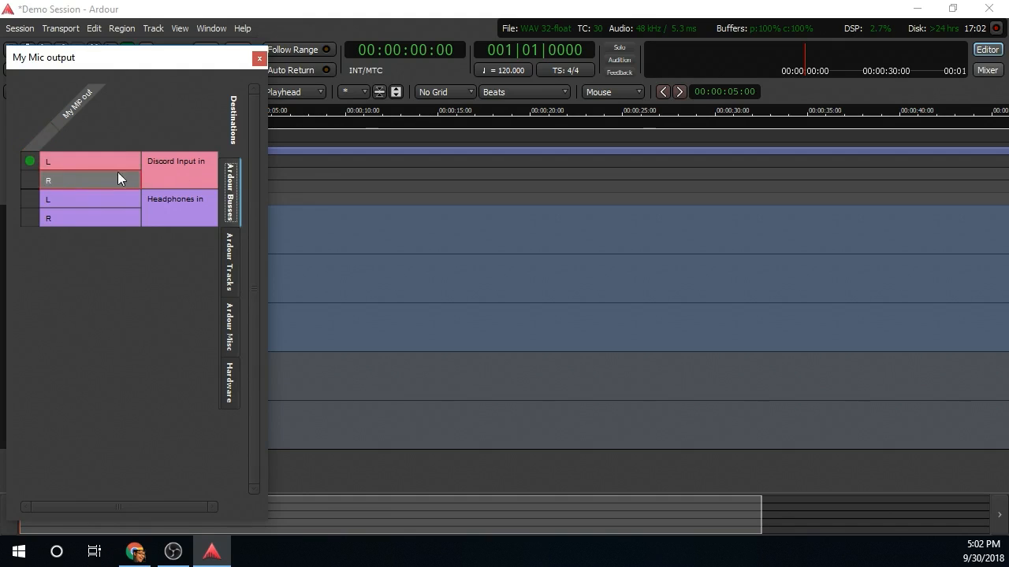
left_click(258, 59)
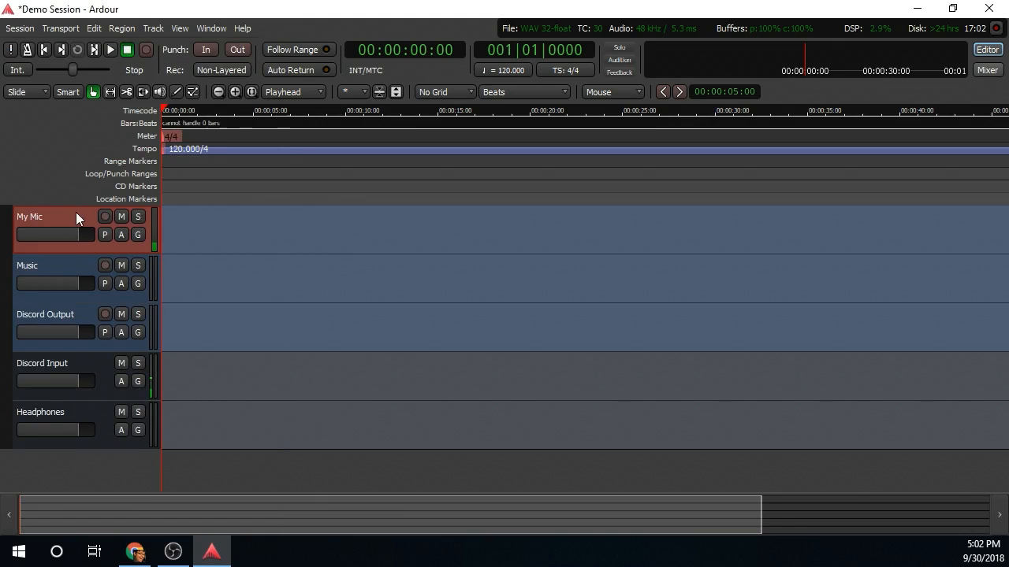
Route the Music track's L and R outputs to the matching L and R inputs of the Discord Input bus
left_click(65, 270)
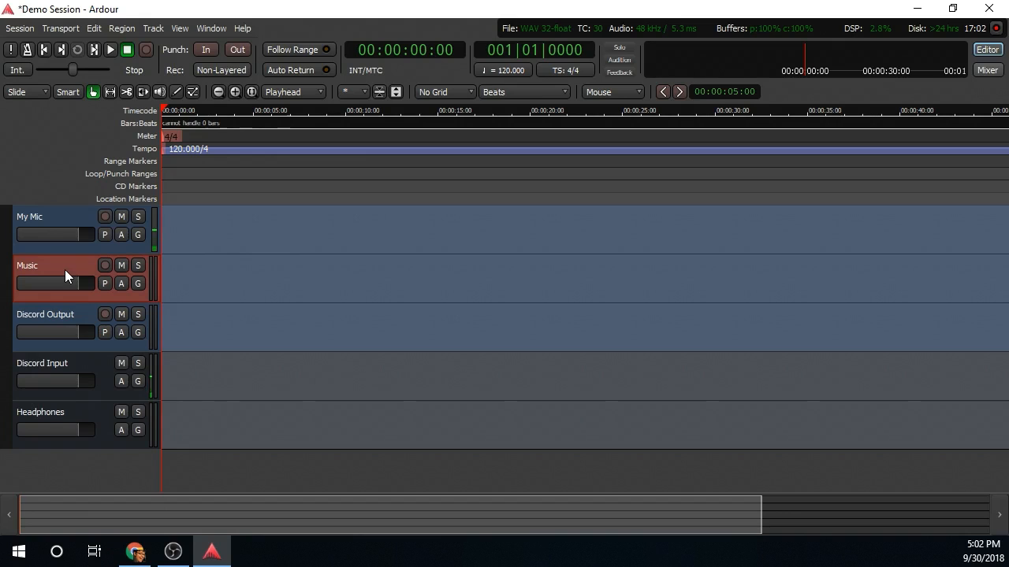
right_click(65, 270)
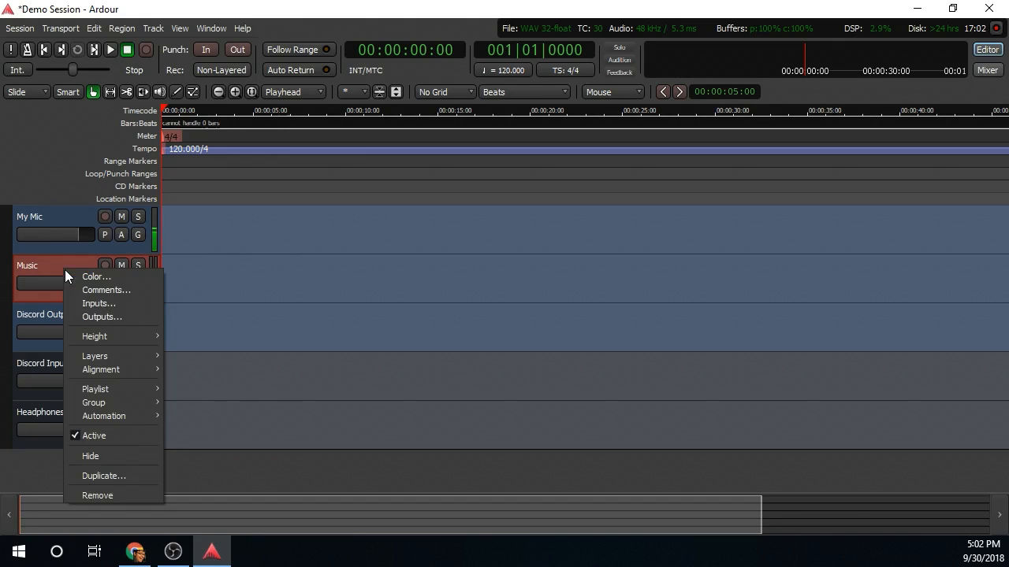
left_click(72, 317)
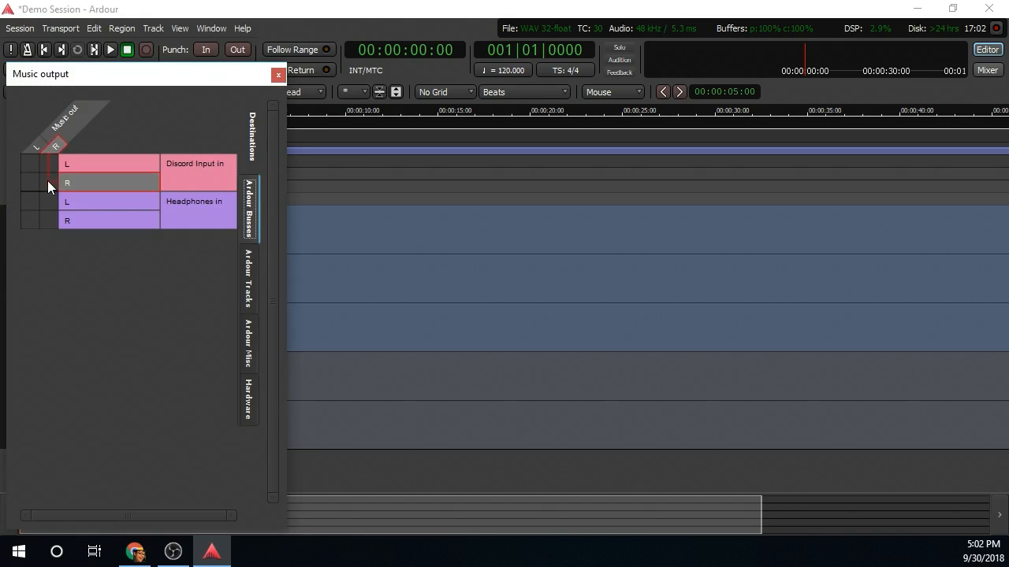
left_click(37, 161)
left_click(49, 182)
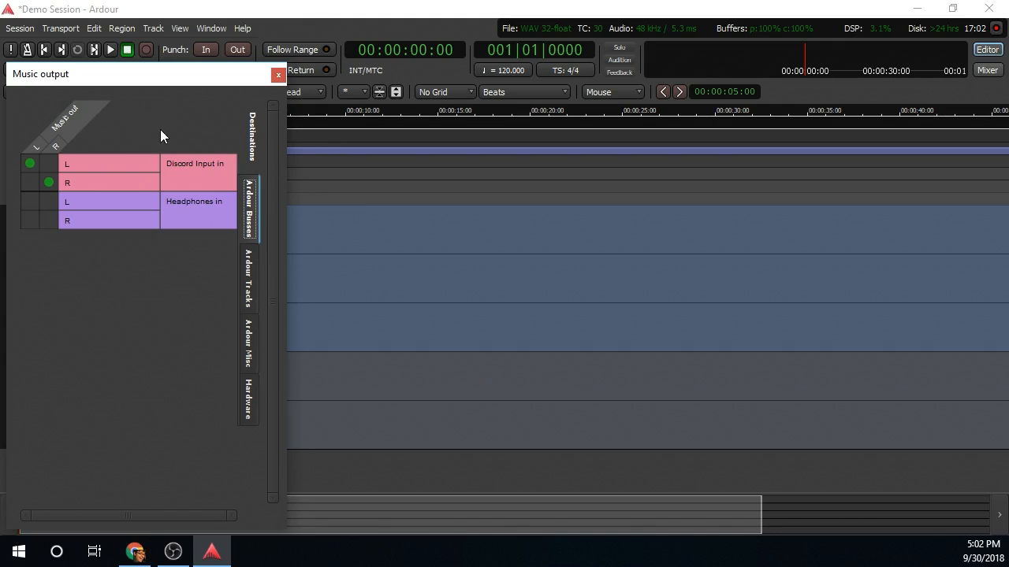
left_click(278, 74)
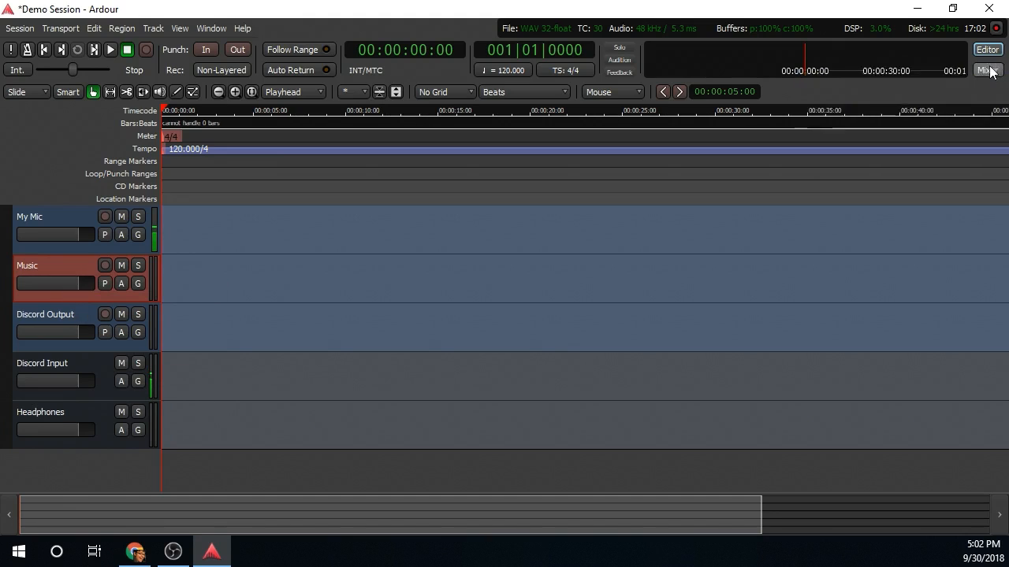
Route the Discord Output track's L and R outputs to the matching L and R inputs of the Headphones bus
left_click(62, 319)
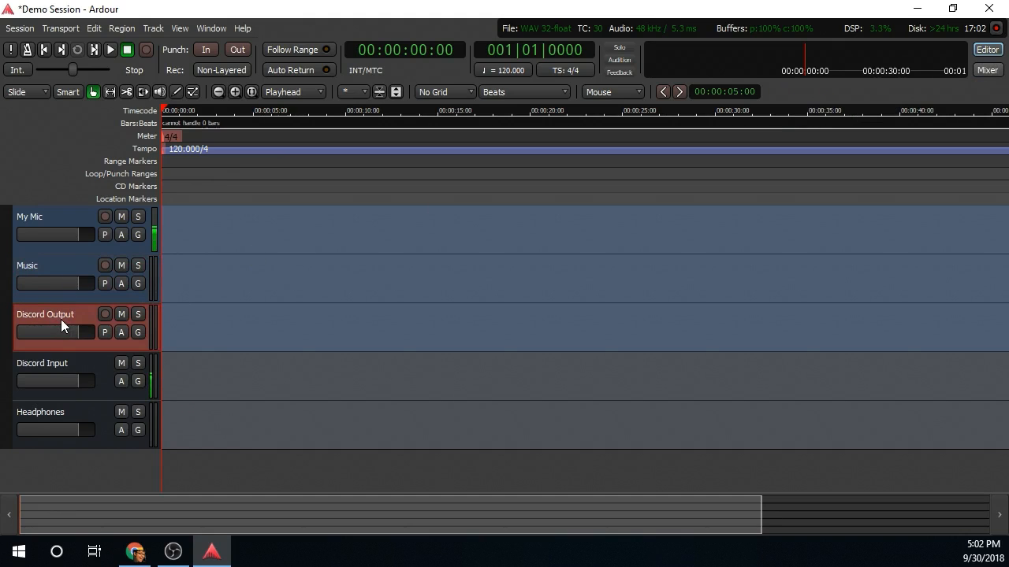
right_click(60, 316)
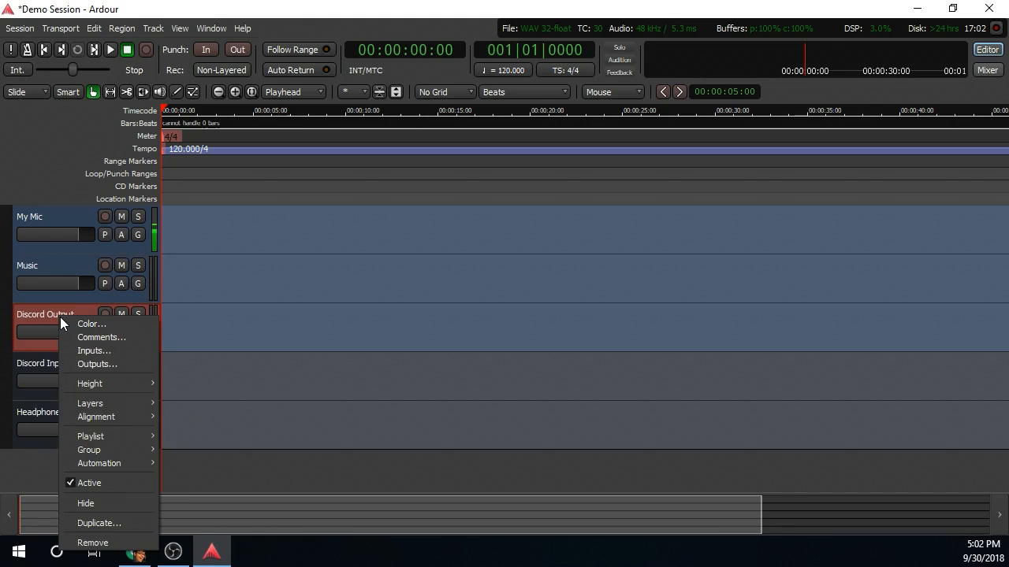
left_click(98, 365)
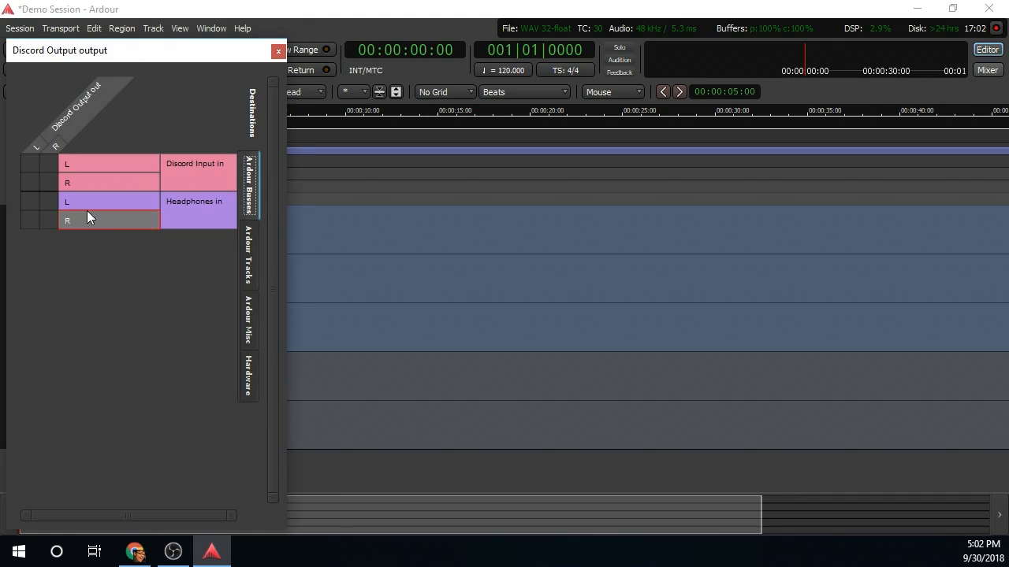
left_click(39, 198)
left_click(52, 221)
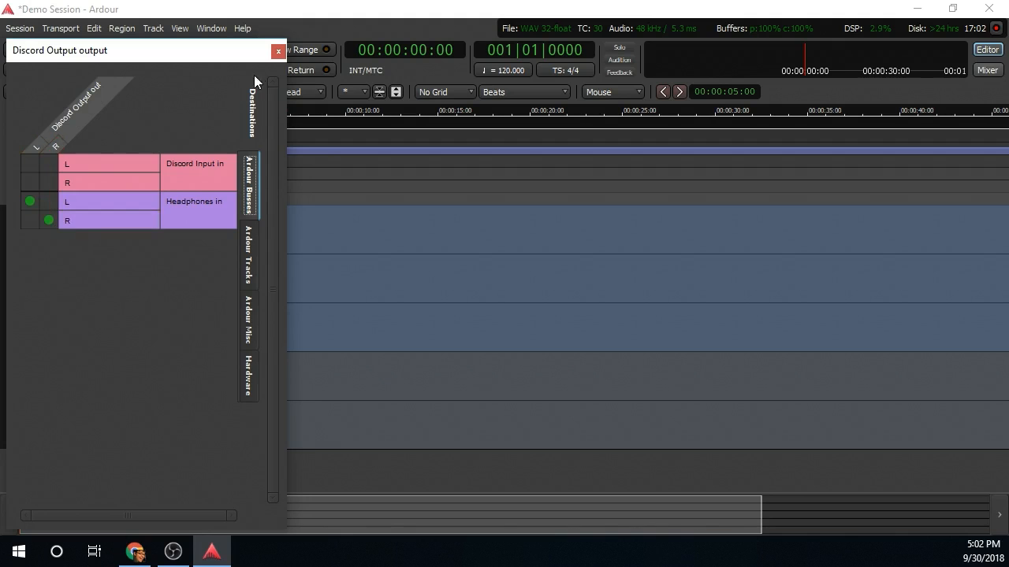
left_click(277, 52)
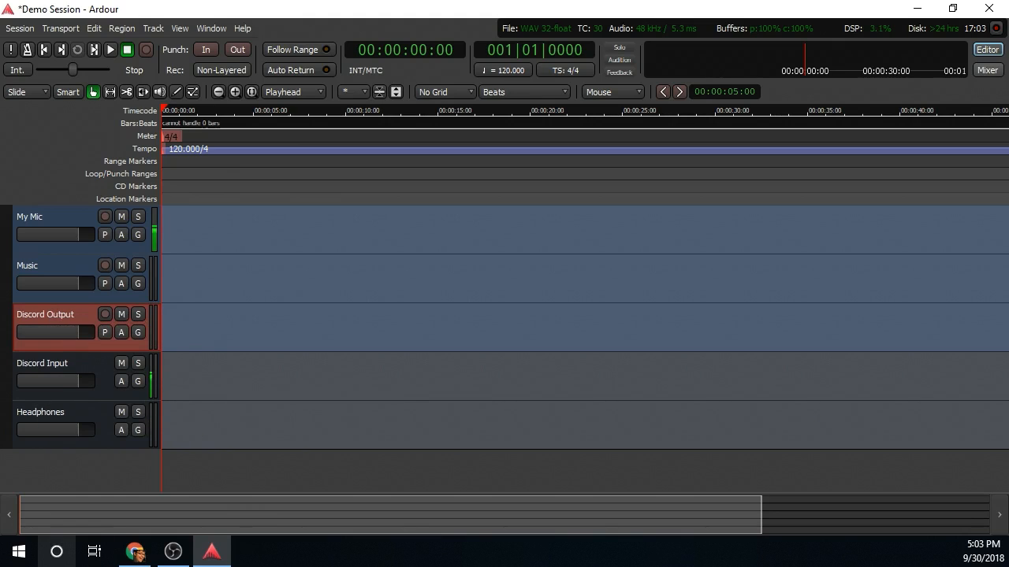
Launch Discord and open its Voice & Video settings
left_click(30, 559)
type("dis")
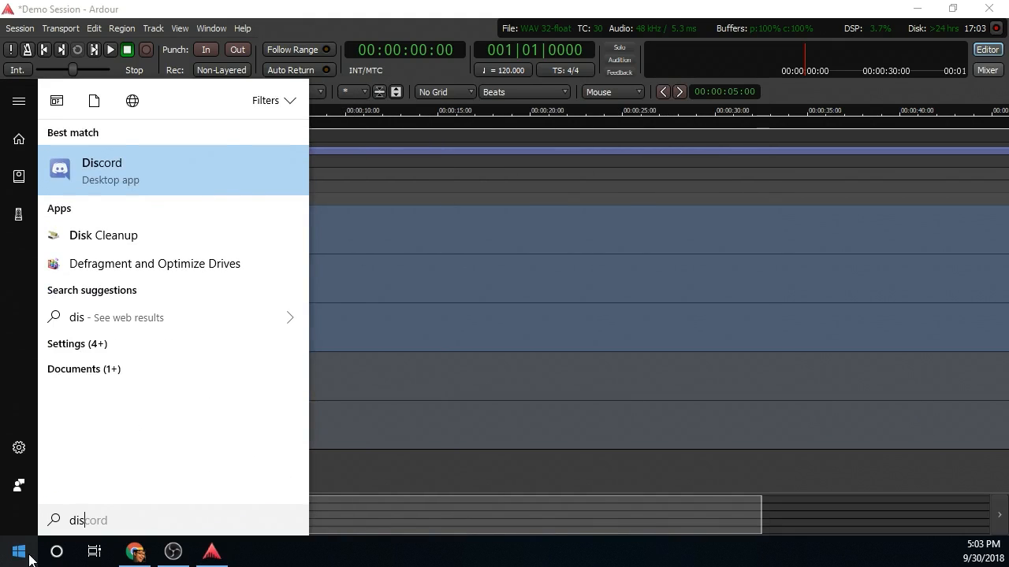
key("Return")
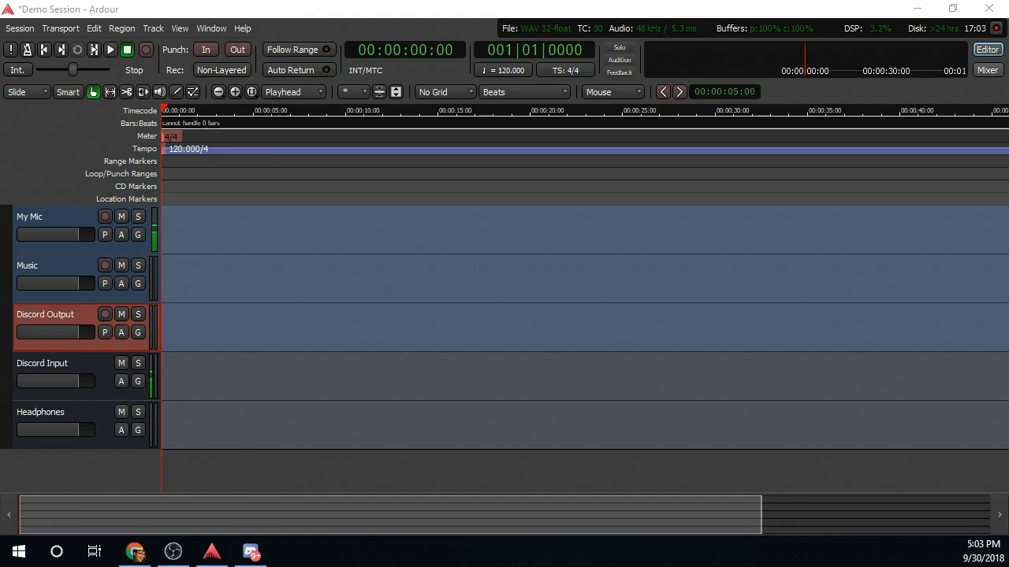
left_click_drag(684, 566, 499, 7)
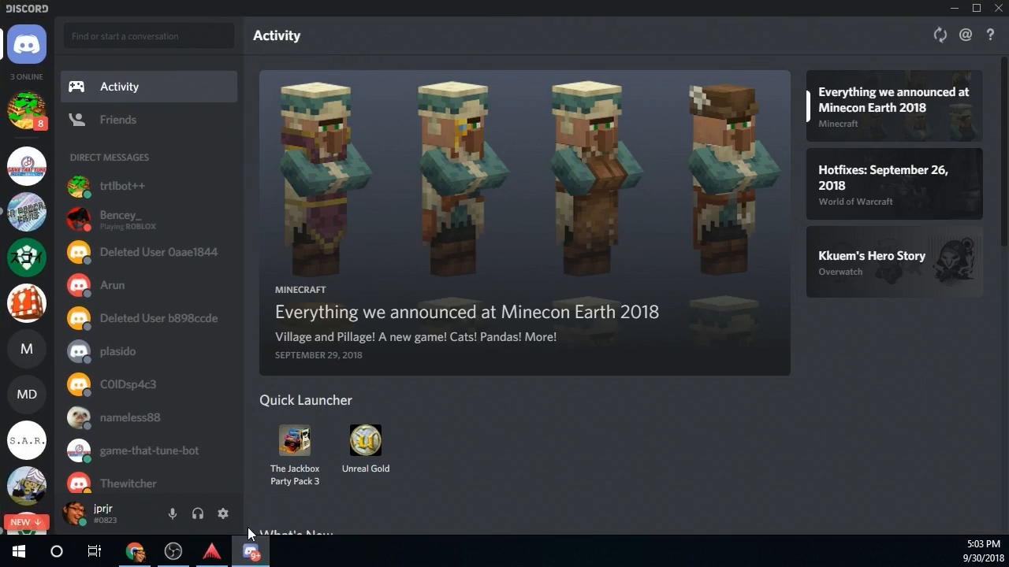
left_click(222, 521)
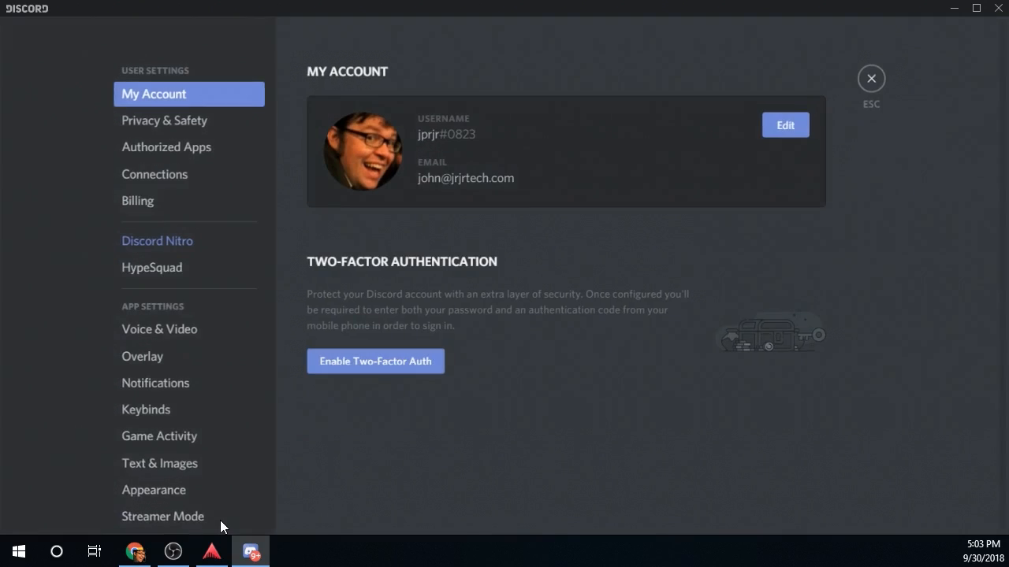
left_click(187, 345)
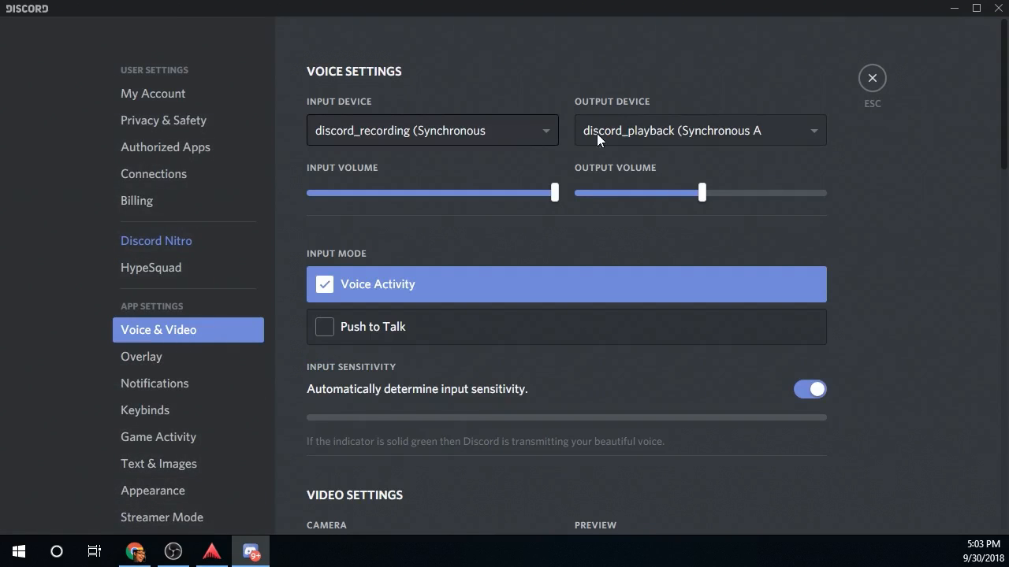
Choose discord_recording (Synchronous Audio Router) as the voice input device, then minimize Discord to return to Ardour
left_click(542, 136)
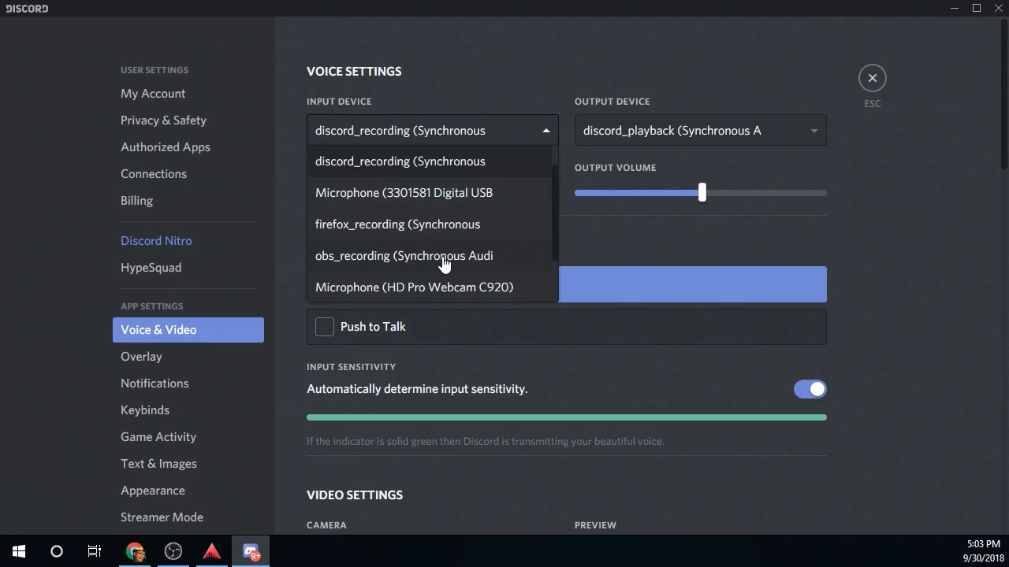
scroll(443, 265, "down", 5)
scroll(482, 229, "up", 5)
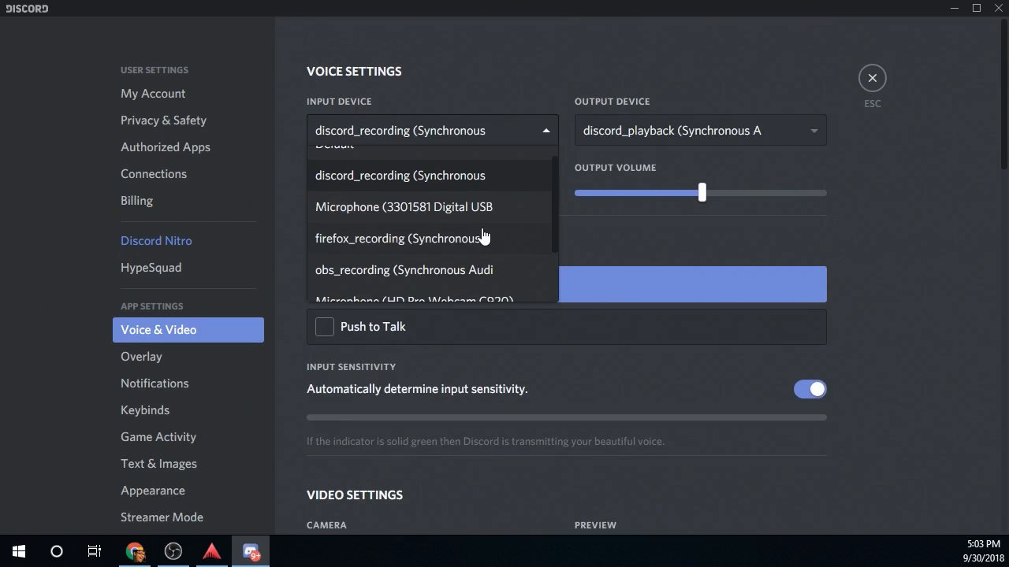
scroll(484, 237, "down", 2)
scroll(484, 242, "up", 3)
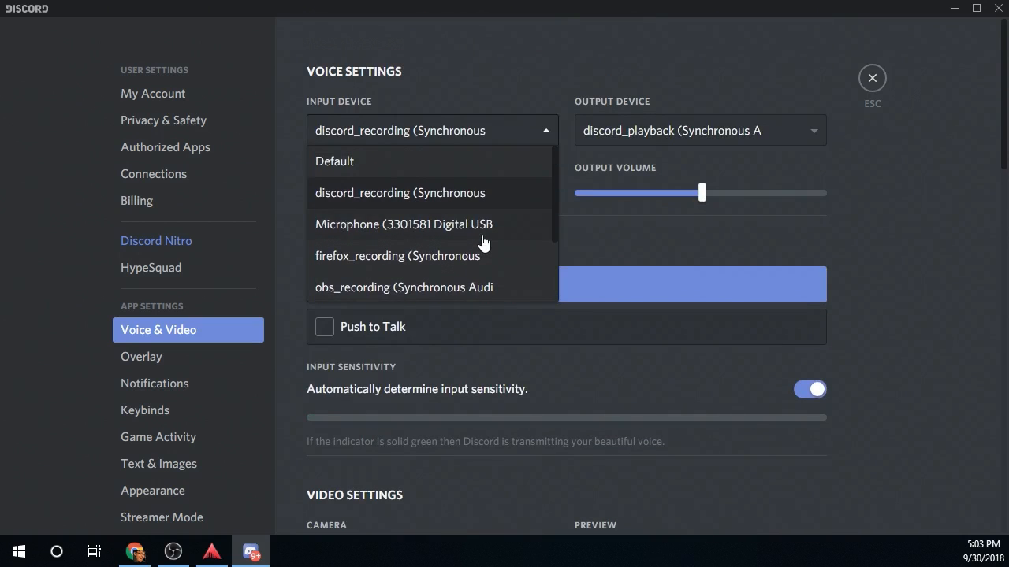
left_click(422, 197)
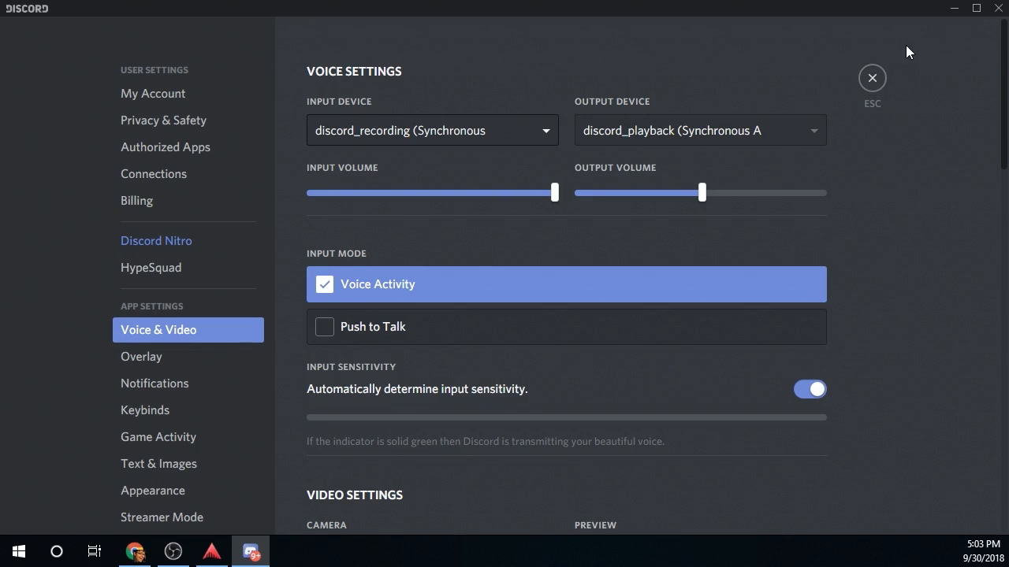
left_click(948, 9)
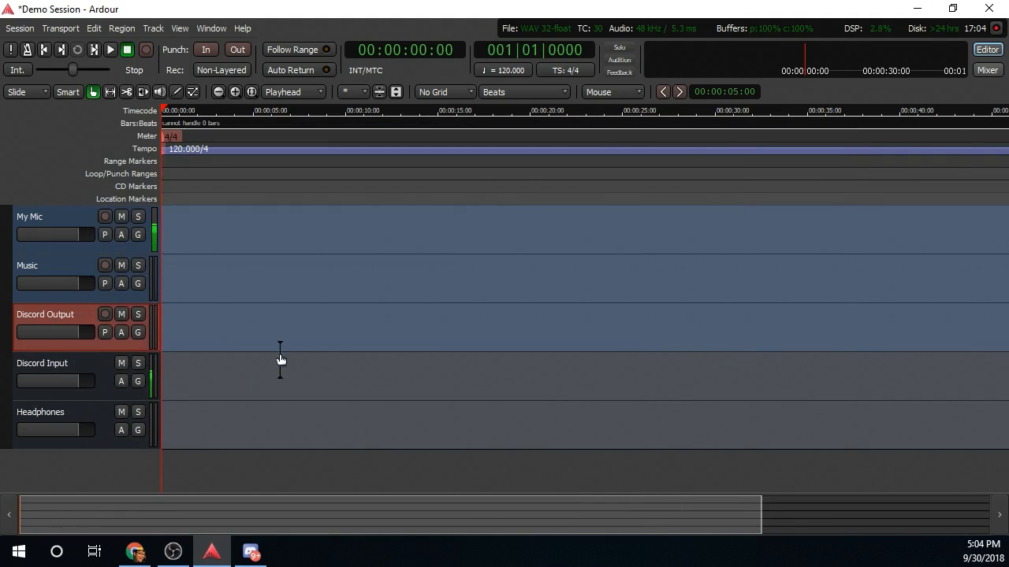
Launch VLC media player, then switch back to the Ardour session
left_click(19, 552)
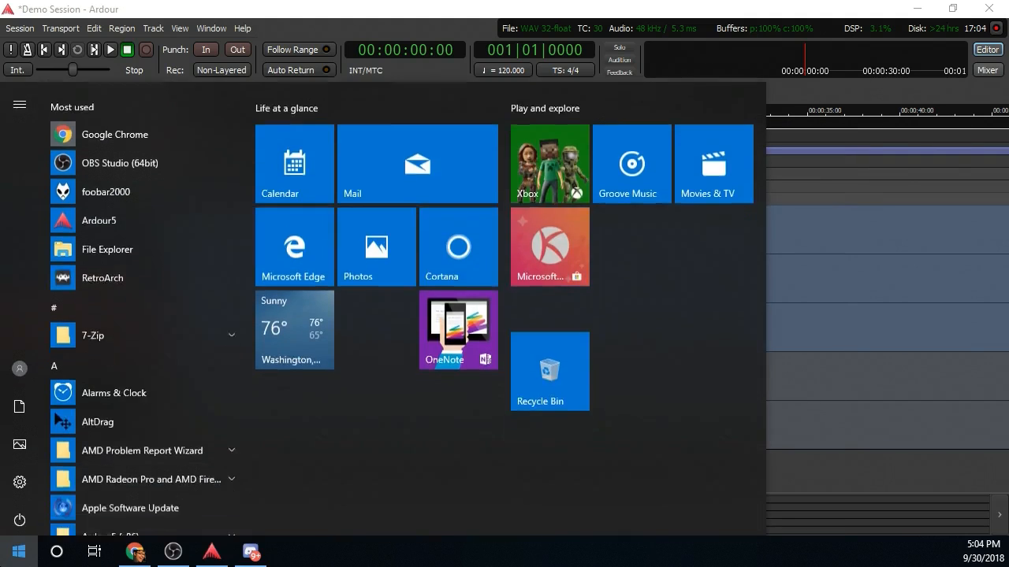
type("v")
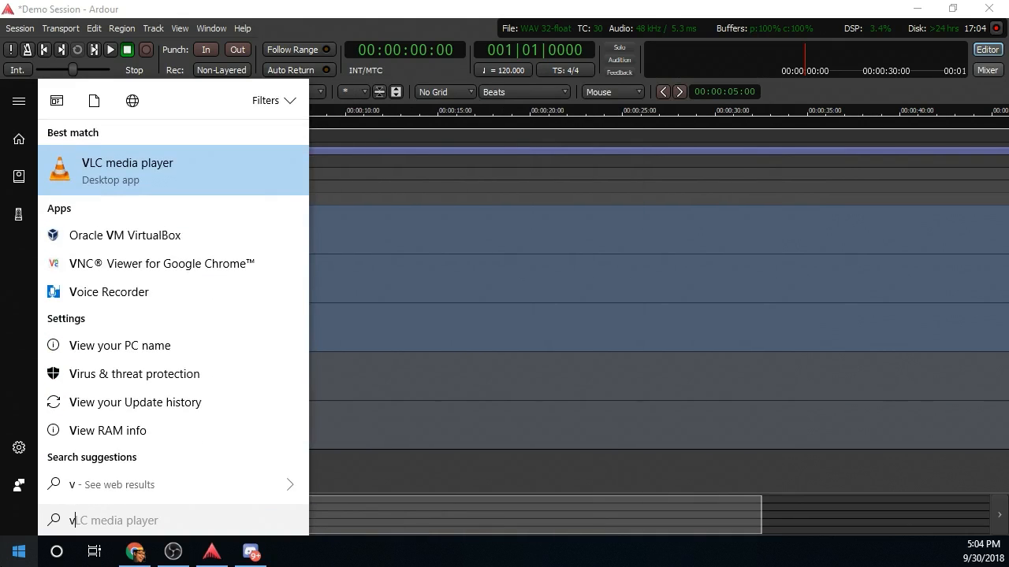
key("Return")
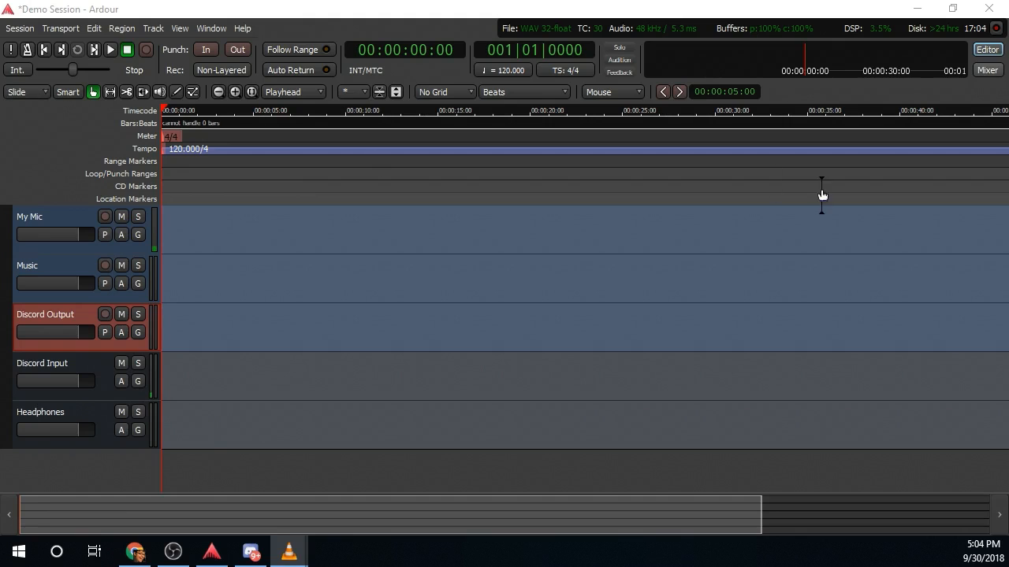
left_click(509, 9)
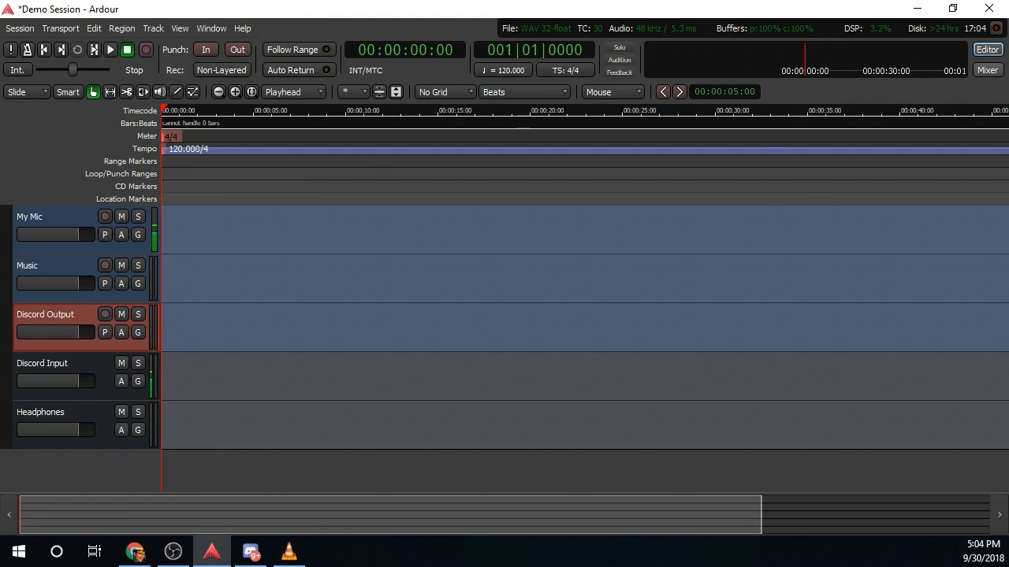
Route the Music track's L and R outputs to the matching L and R inputs of the Headphones bus
left_click(39, 263)
right_click(40, 263)
left_click(69, 312)
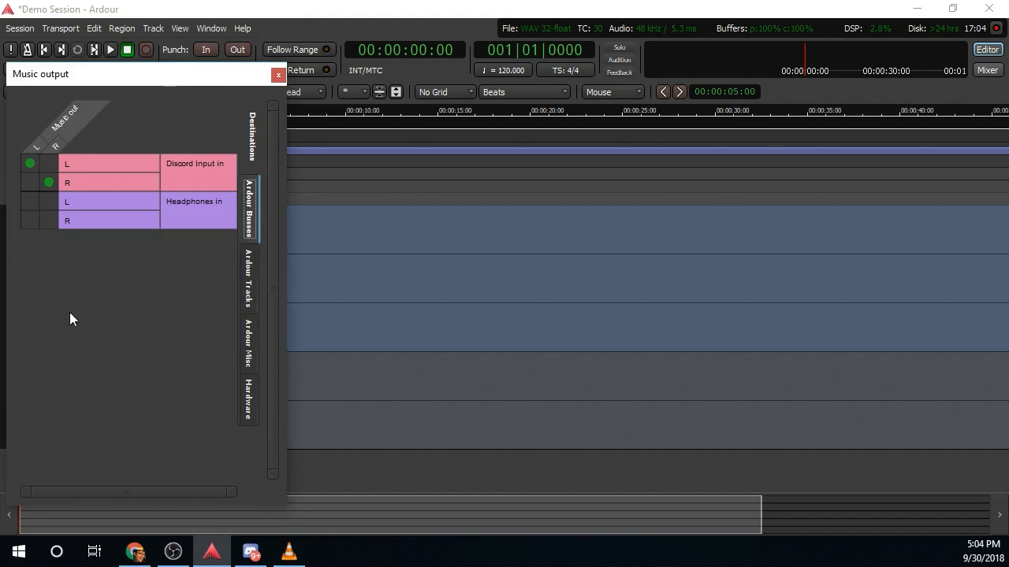
left_click(25, 202)
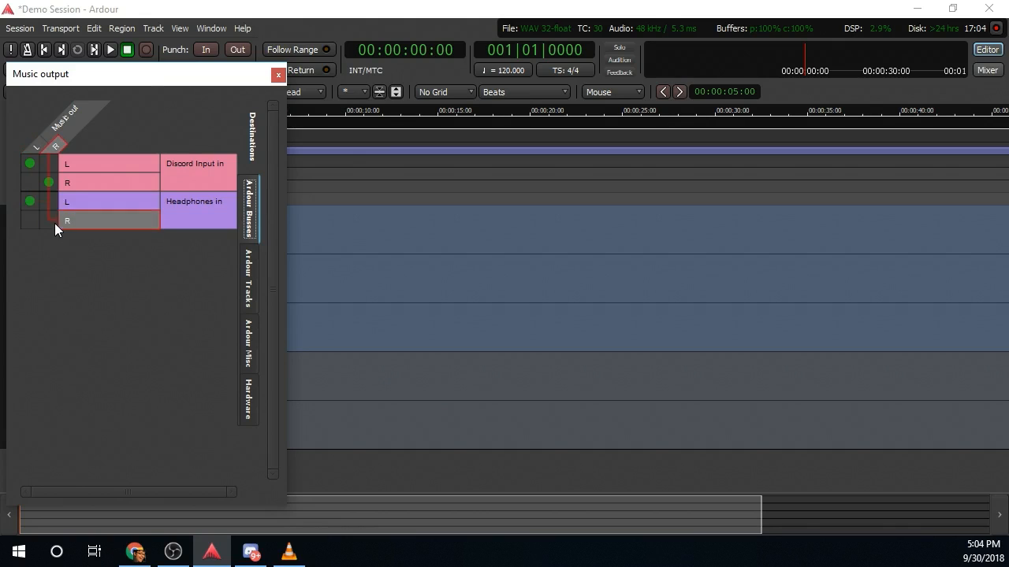
left_click(55, 223)
left_click(277, 75)
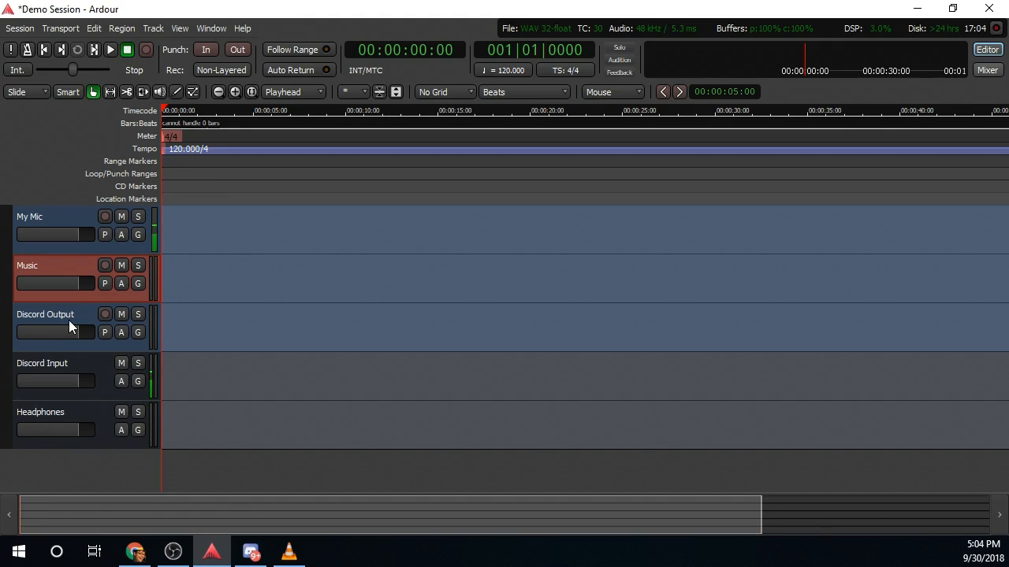
Switch to VLC and set its audio output device to music_playback (Synchronous Audio Router)
mouse_move(289, 551)
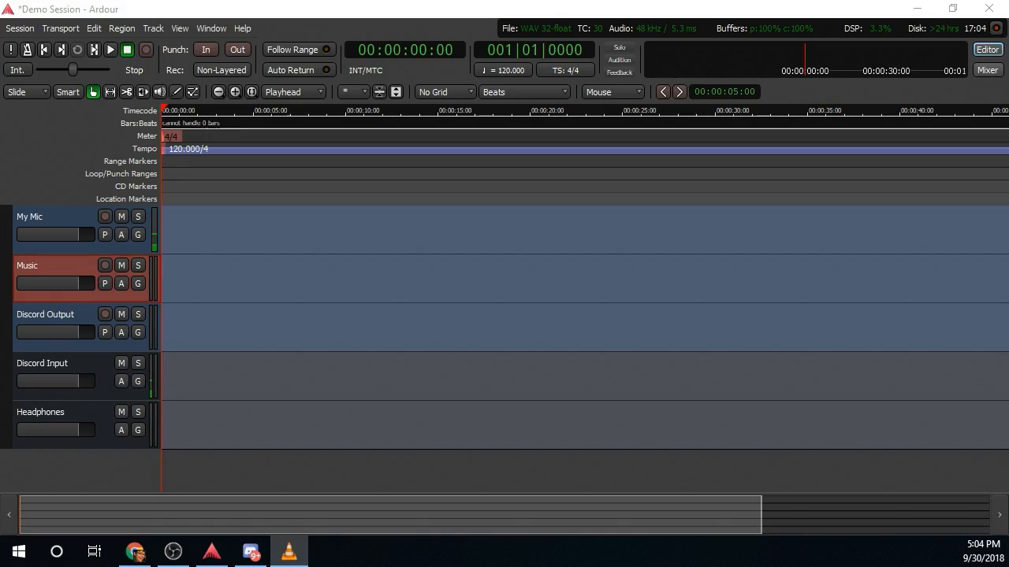
left_click_drag(1008, 92, 246, 1)
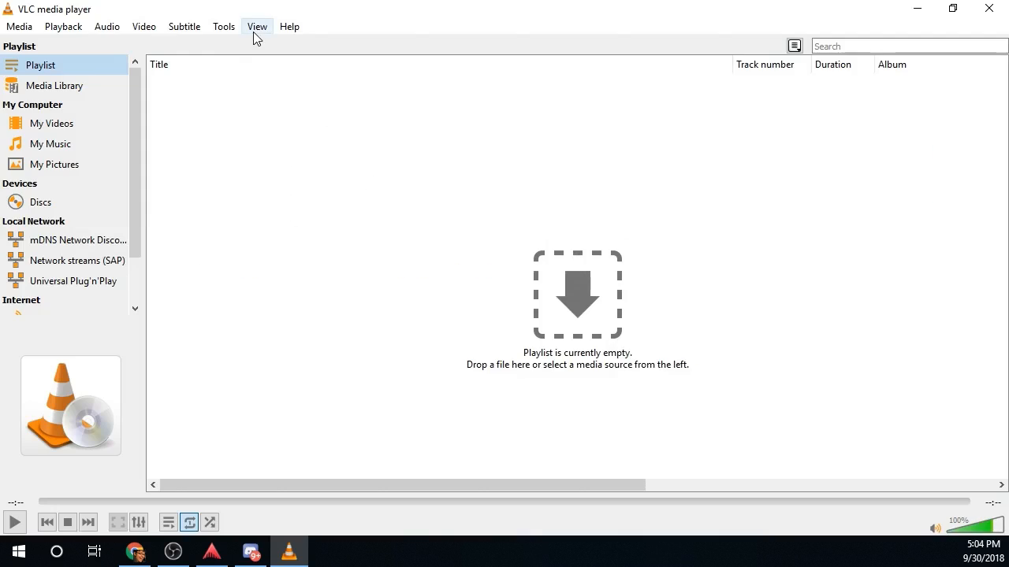
left_click(18, 556)
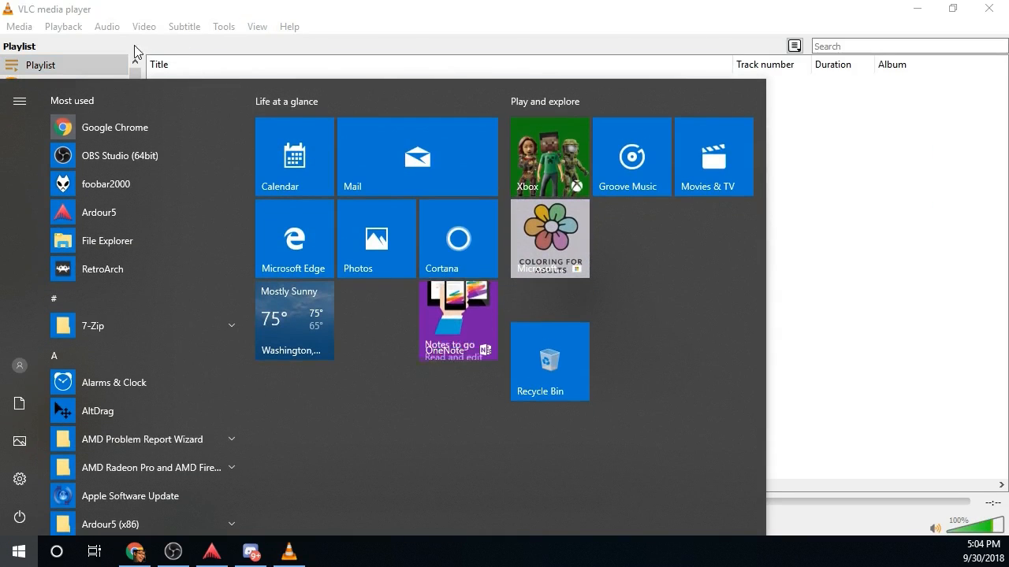
left_click(108, 27)
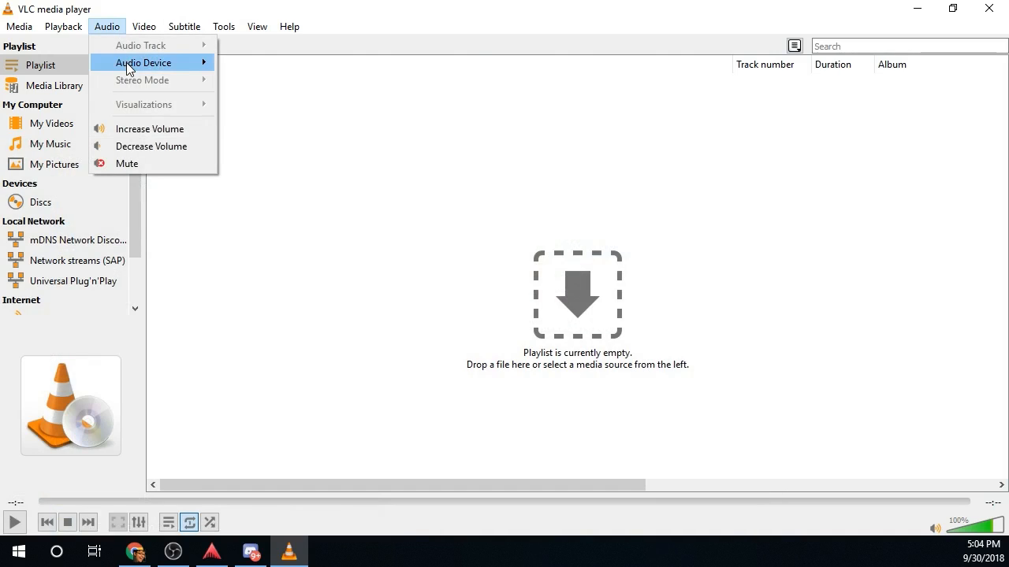
mouse_move(130, 65)
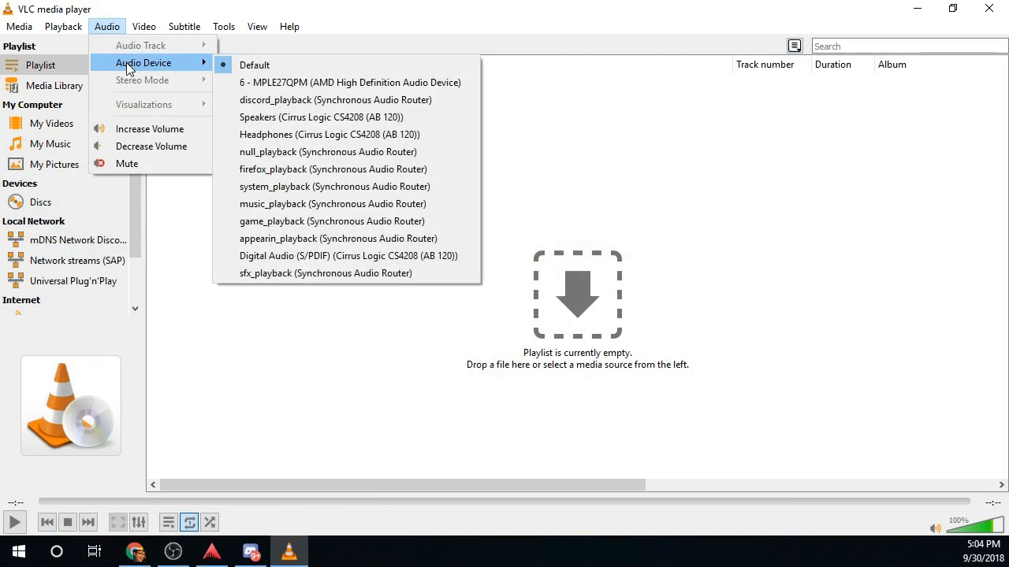
left_click(335, 206)
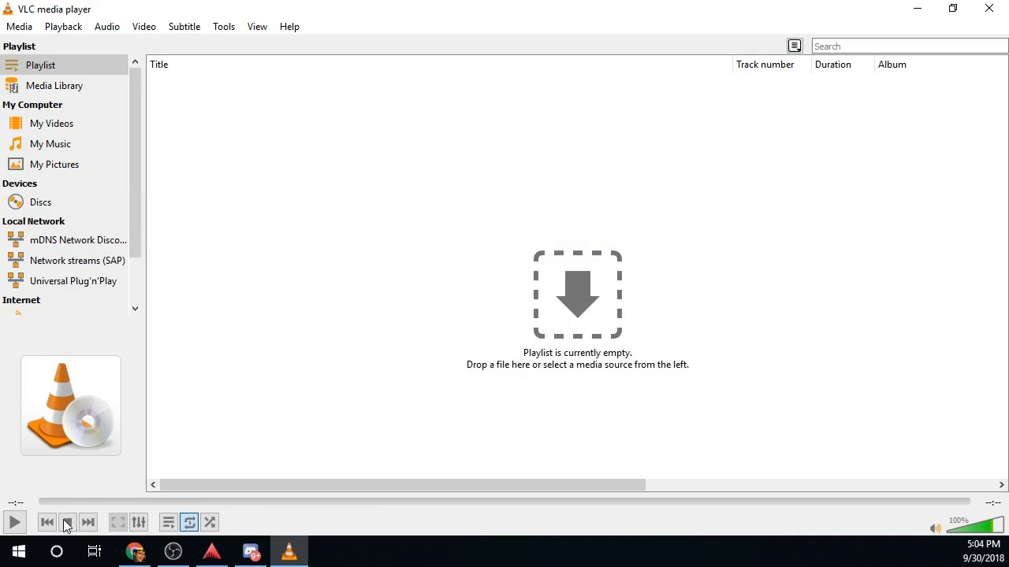
Open File Explorer and browse to the MUSIC folder under BigHD (F:), Videogame OSTs, DOOM
left_click(31, 561)
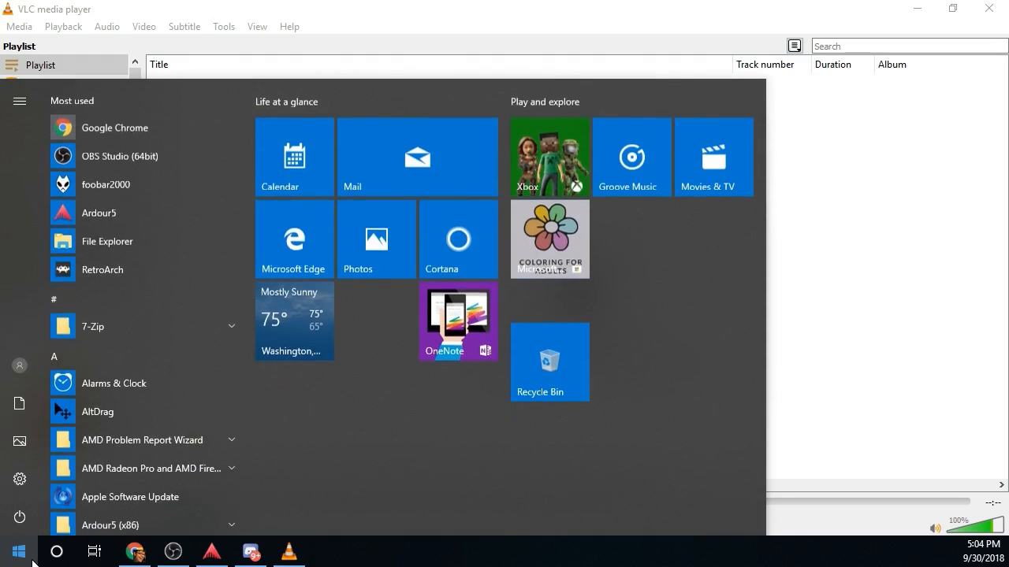
left_click(24, 405)
left_click(172, 411)
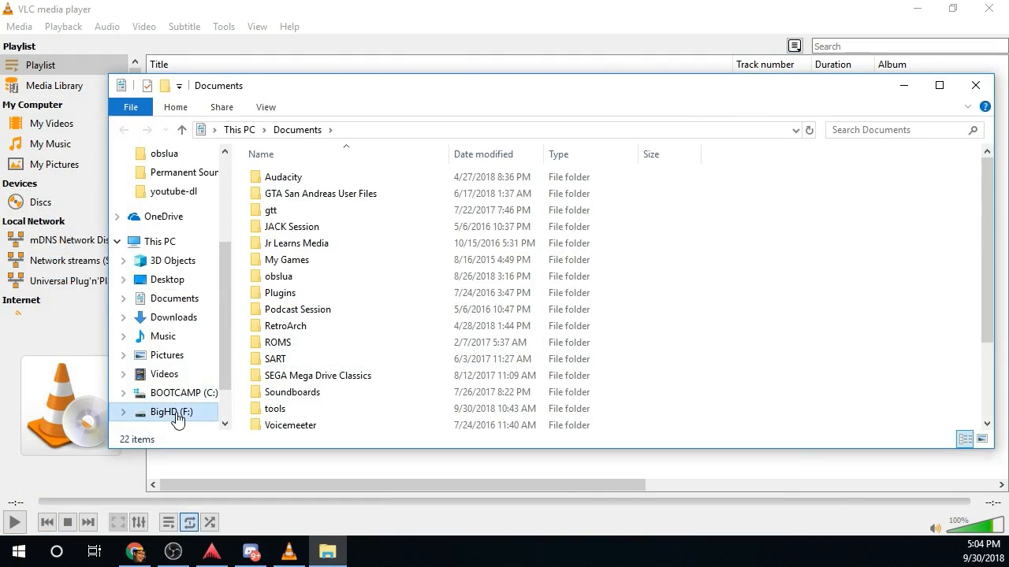
double_click(340, 332)
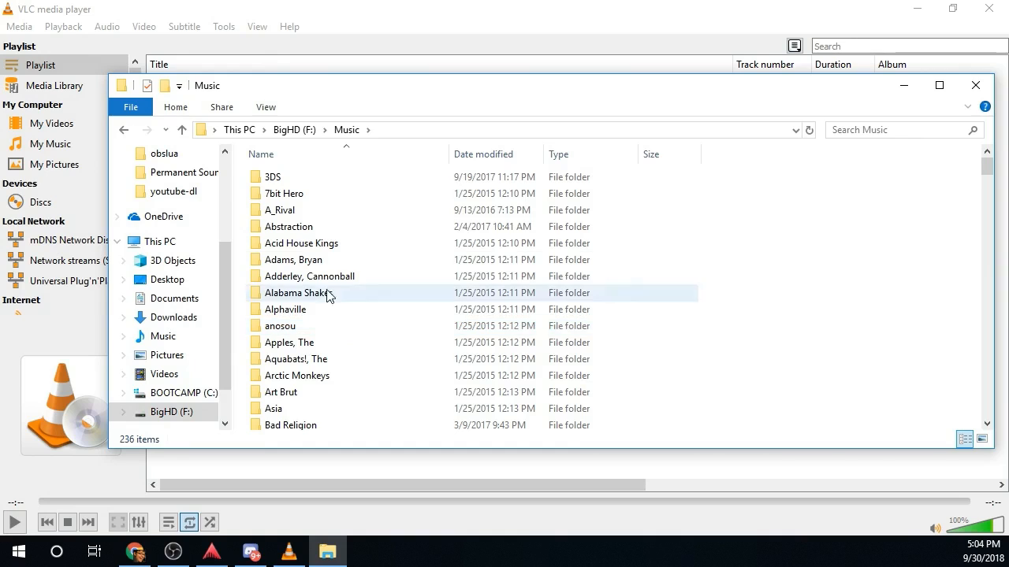
left_click(292, 131)
double_click(324, 408)
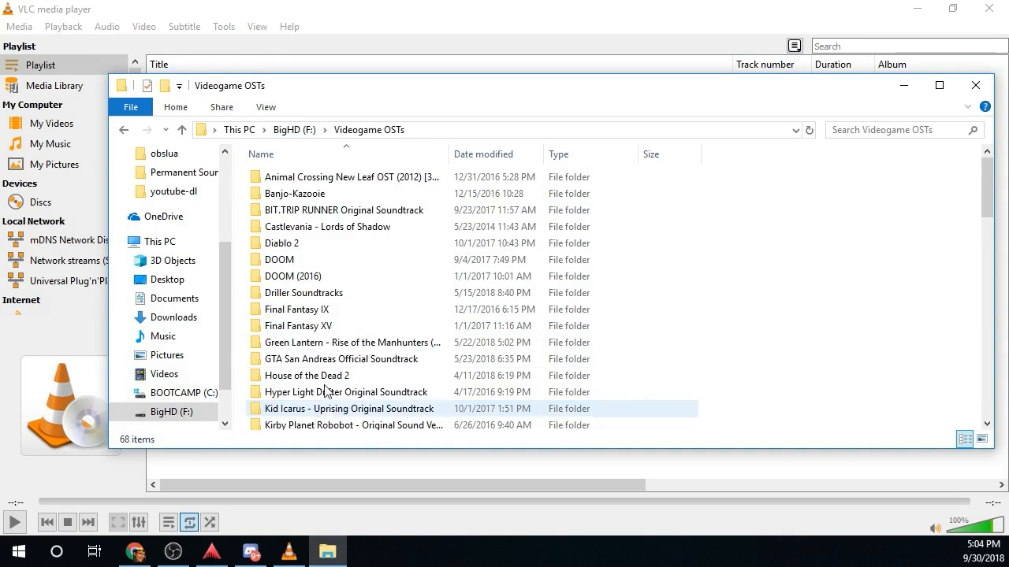
double_click(319, 261)
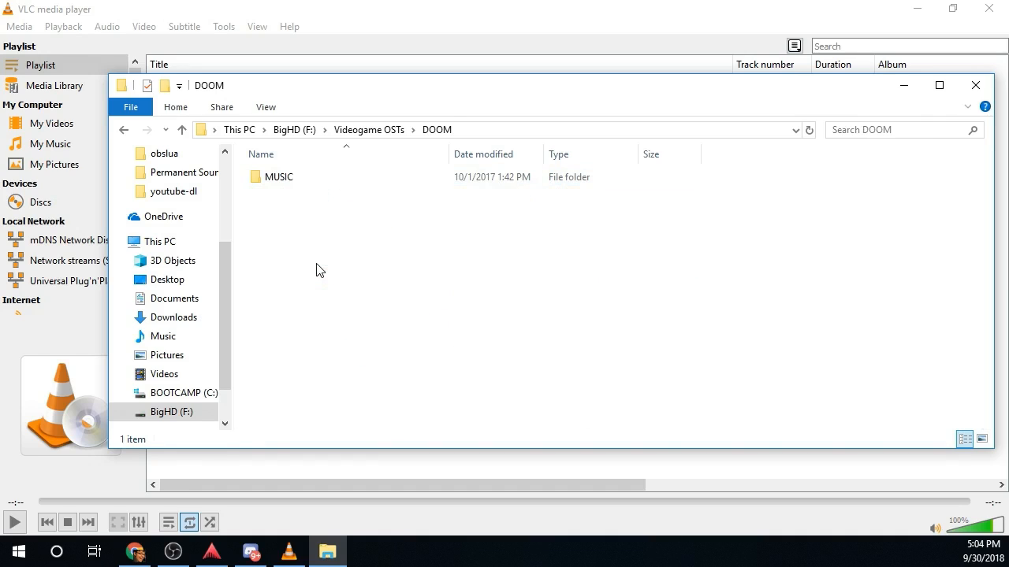
double_click(291, 181)
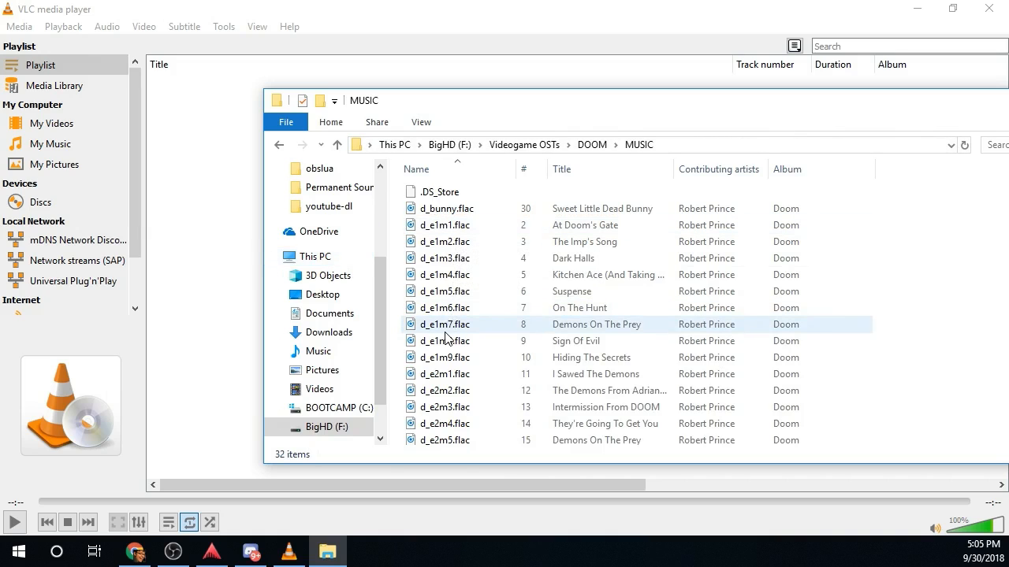
Add d_e1m1.flac from the MUSIC folder to the VLC playlist
scroll(447, 337, "down", 2)
scroll(446, 338, "down", 4)
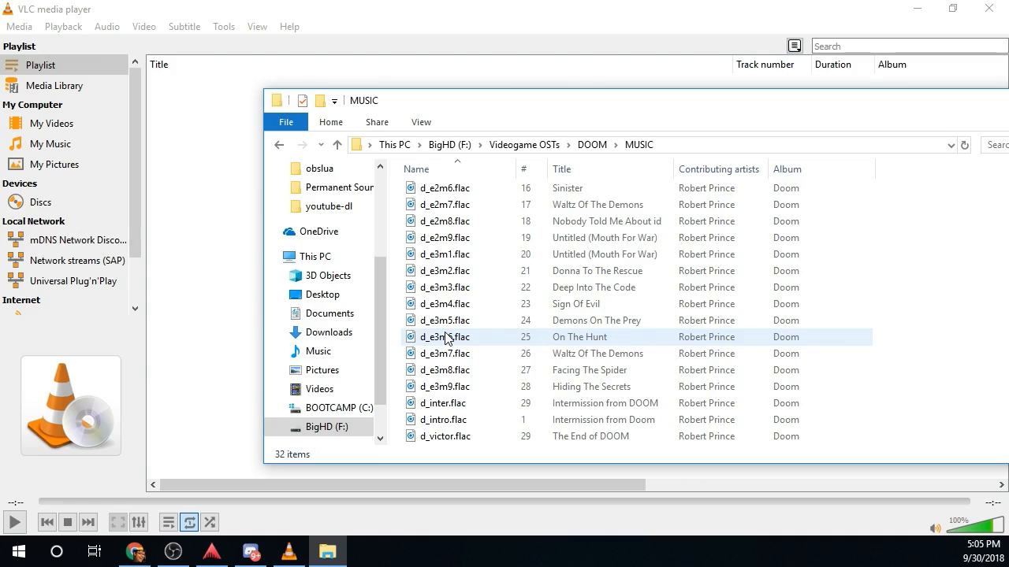
scroll(446, 337, "up", 6)
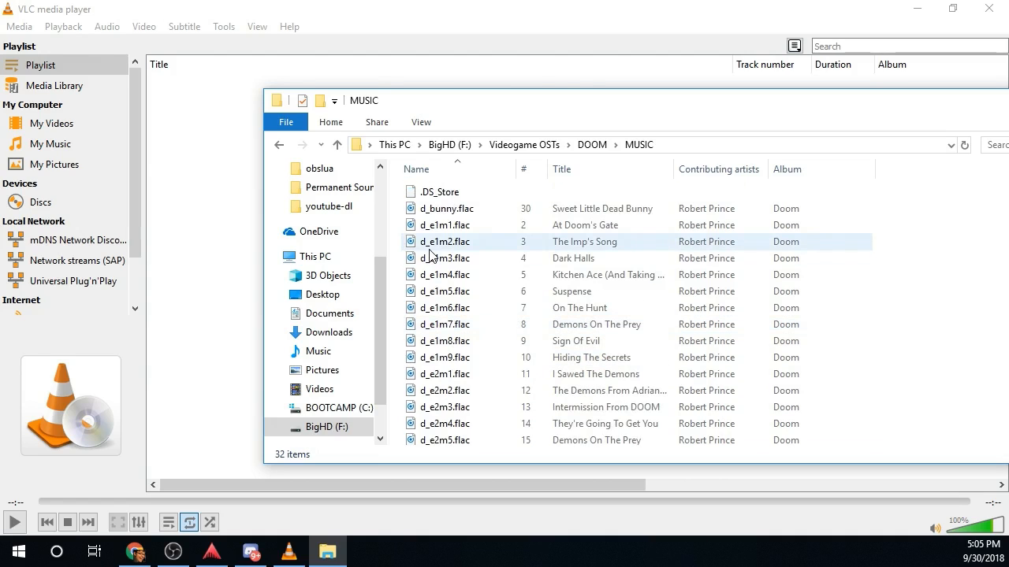
left_click_drag(439, 227, 176, 165)
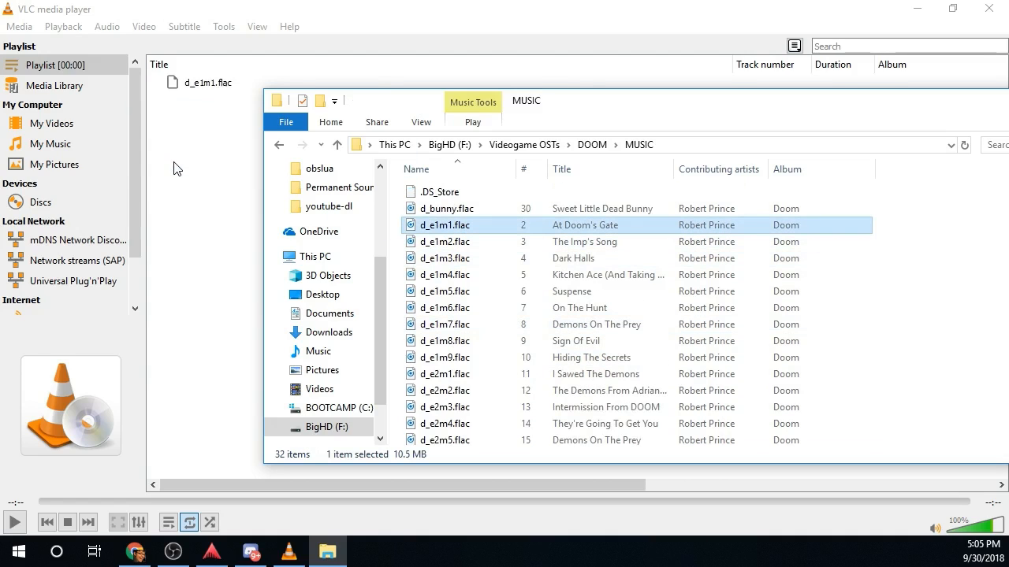
left_click(176, 165)
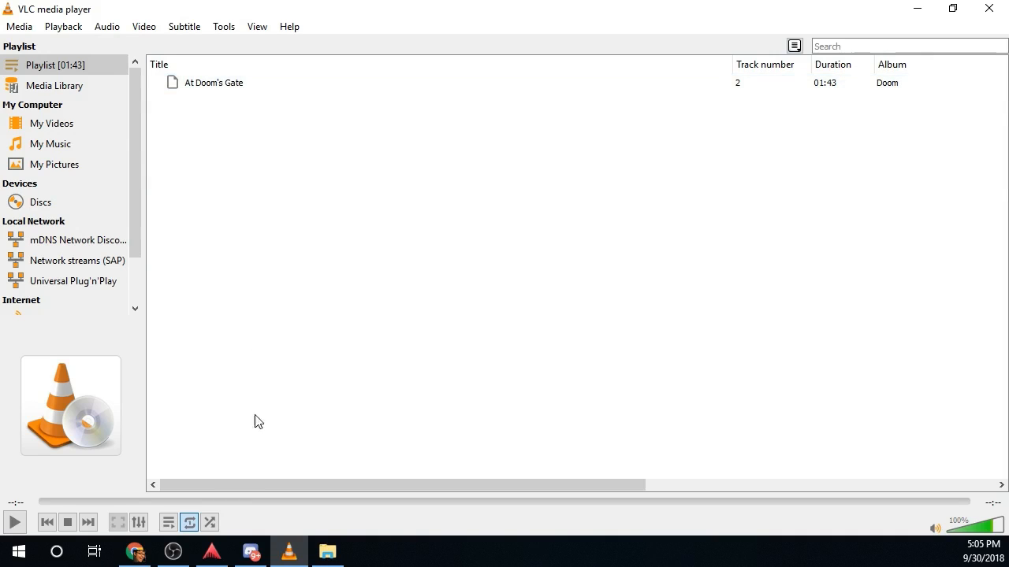
Play At Doom's Gate in VLC and bring the Music track's fader in Ardour up to slightly below its default mark
left_click(211, 552)
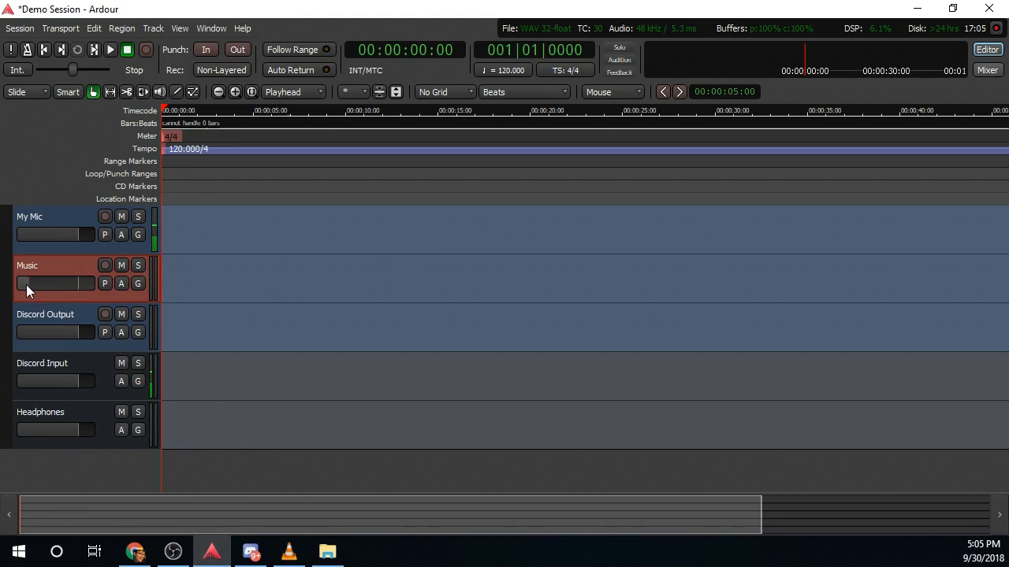
left_click(289, 551)
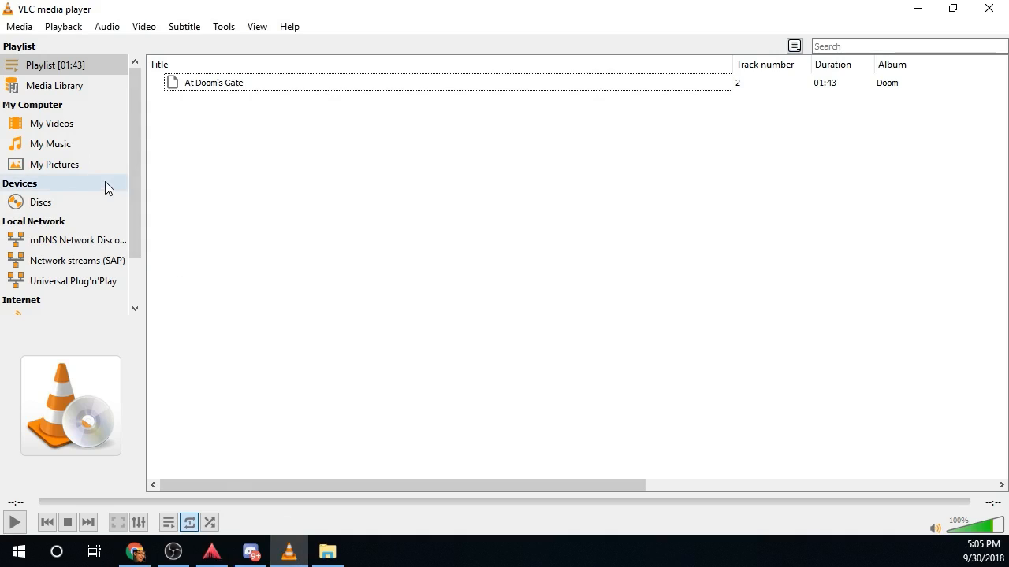
double_click(201, 85)
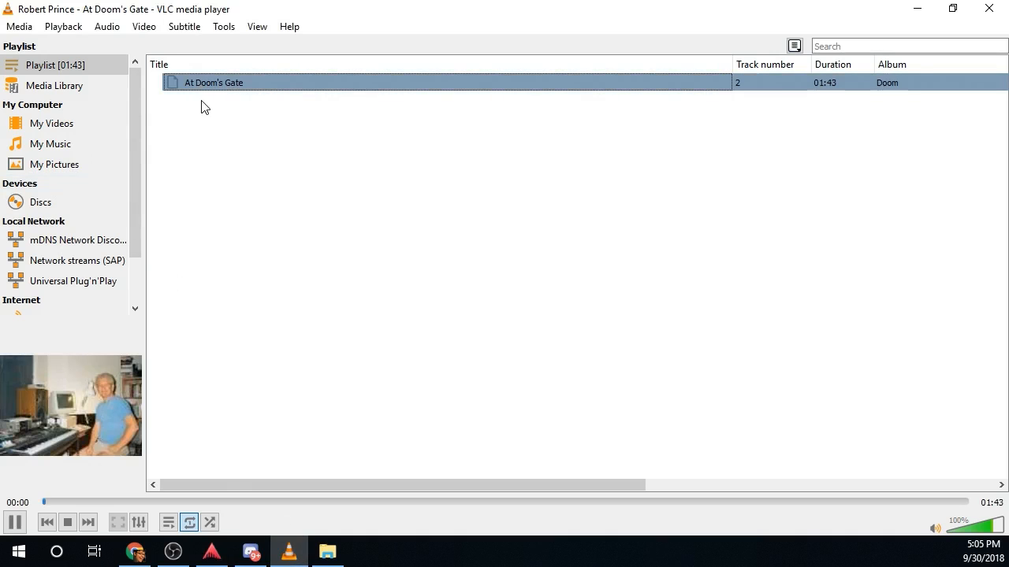
left_click(212, 552)
left_click_drag(56, 279, 83, 280)
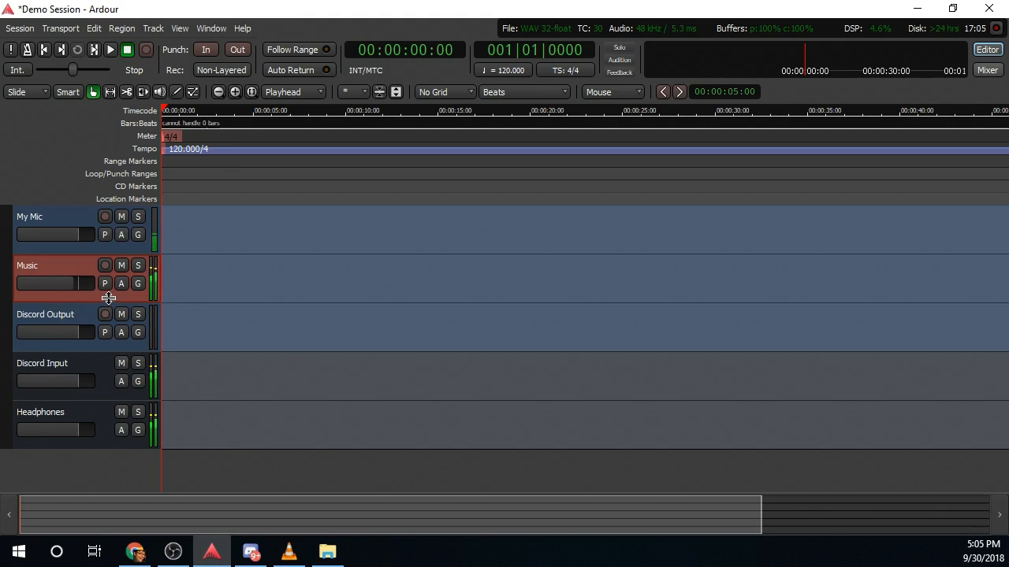
Mute the Music track in Ardour and switch to Discord's Voice & Video settings to check the input indicator
left_click(124, 266)
mouse_move(251, 552)
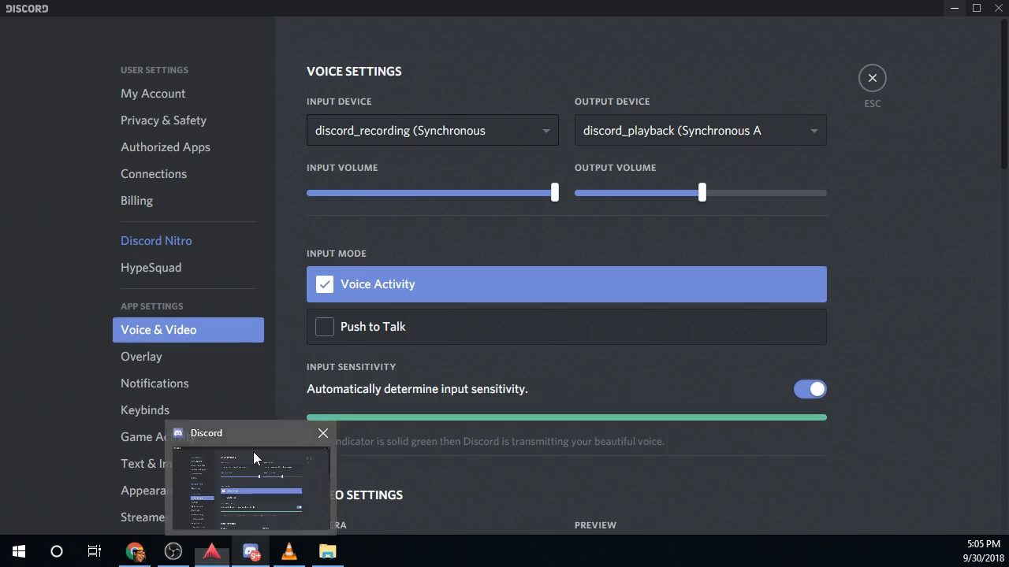
left_click(253, 452)
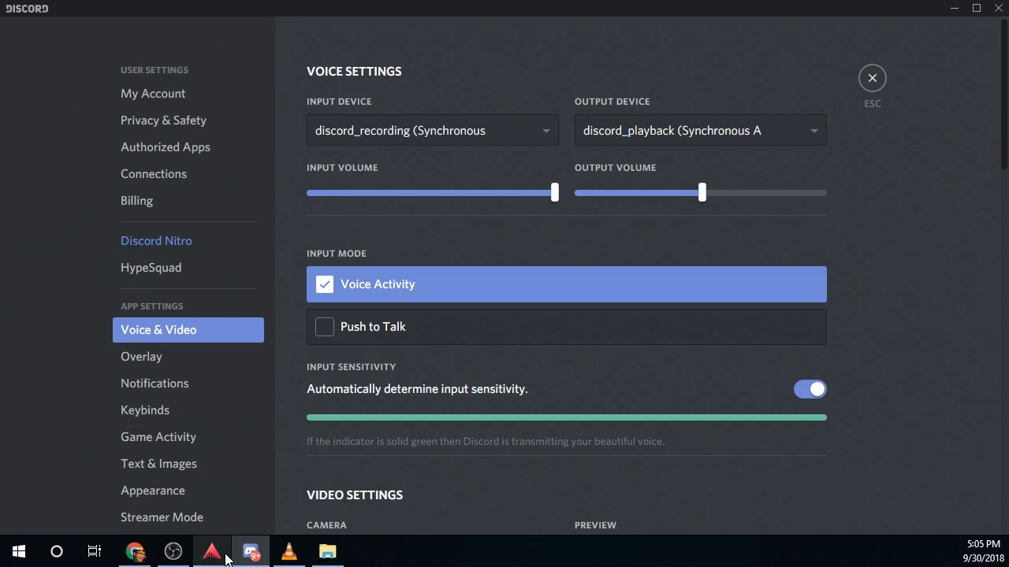
Unmute the Music track in Ardour and check Discord's input sensitivity indicator again before returning to the session
mouse_move(227, 560)
left_click(218, 504)
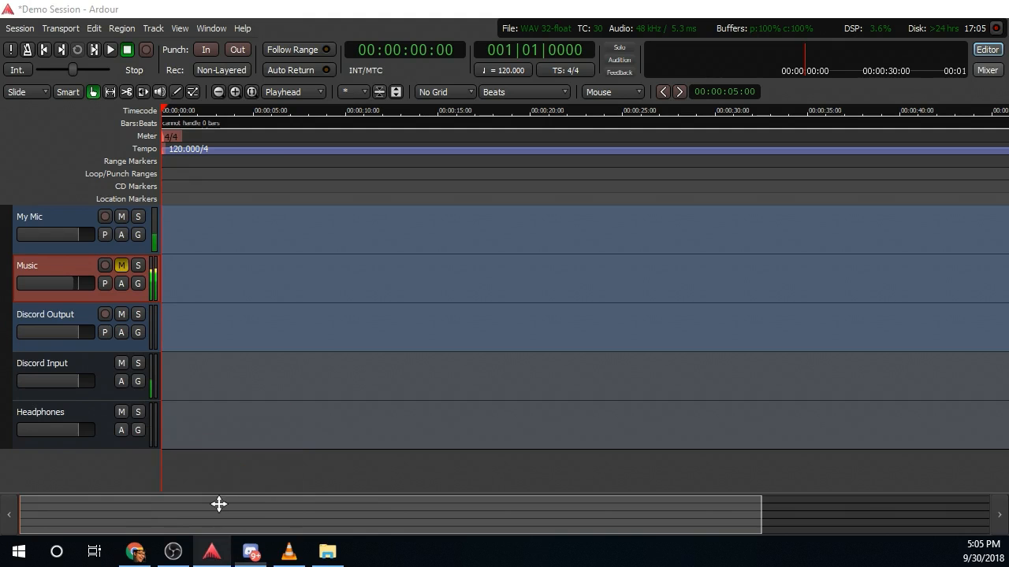
left_click(122, 265)
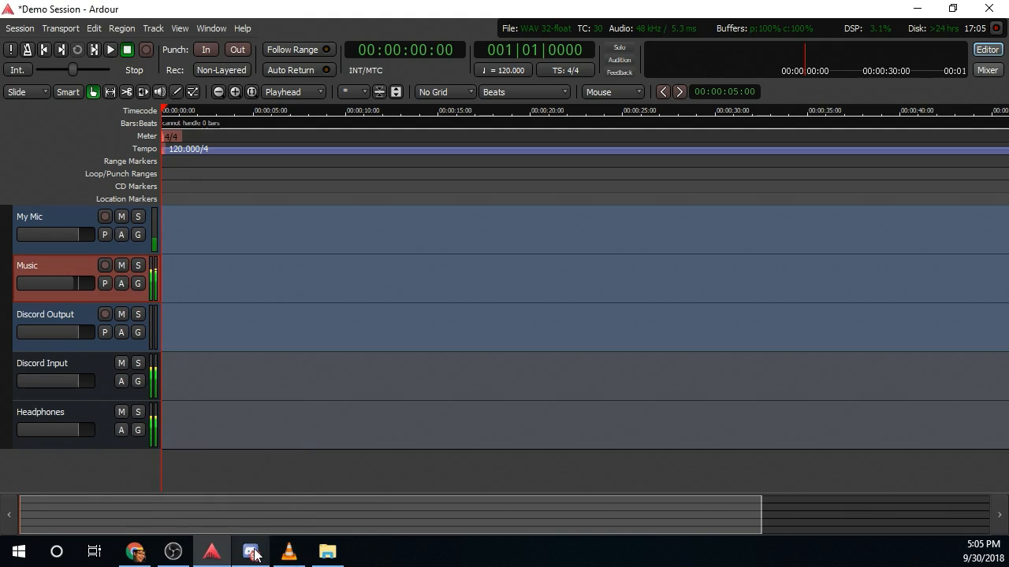
mouse_move(254, 554)
left_click(255, 478)
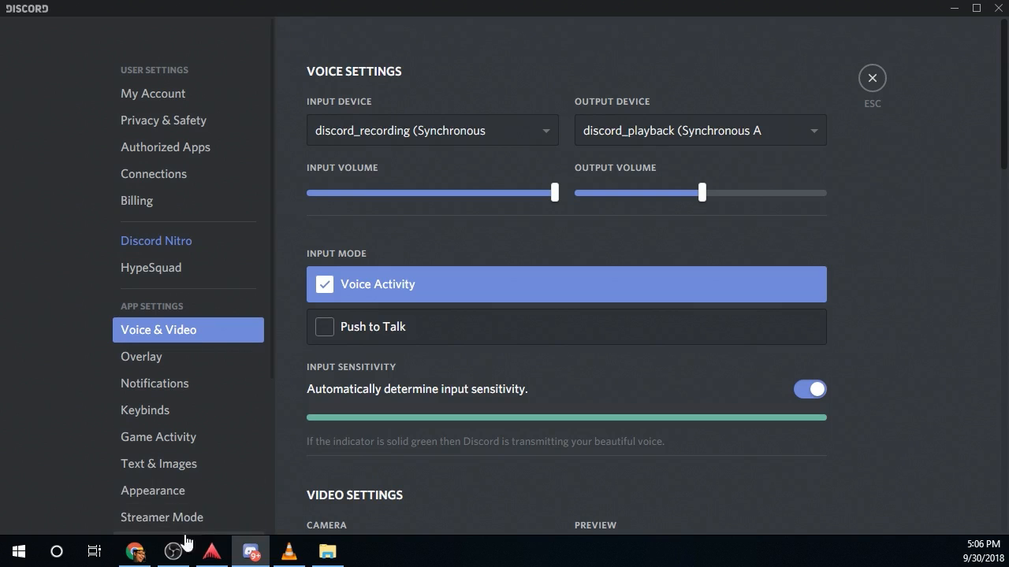
left_click(211, 556)
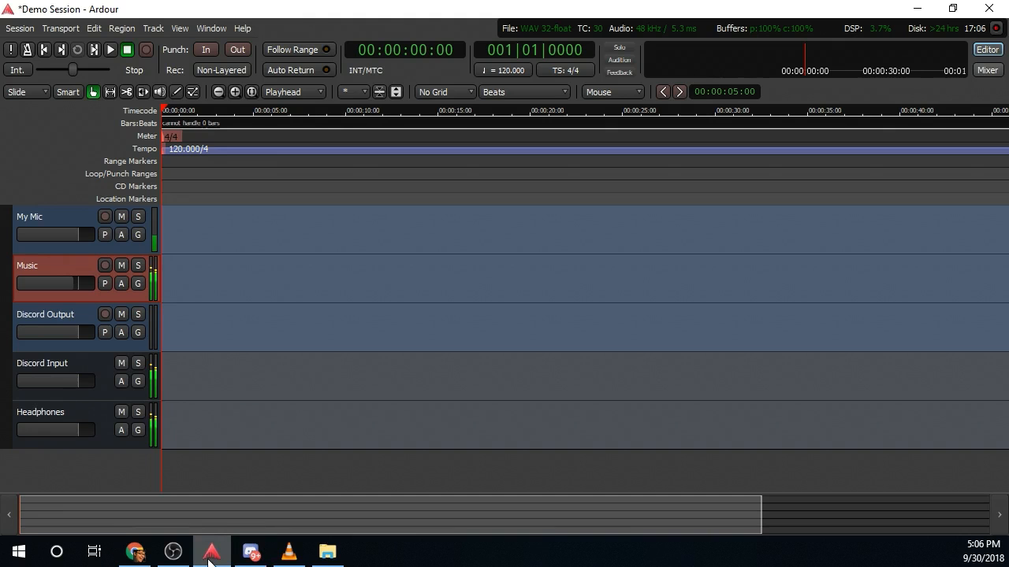
Stop the music playback in VLC and minimize the player to return to Ardour
left_click(288, 552)
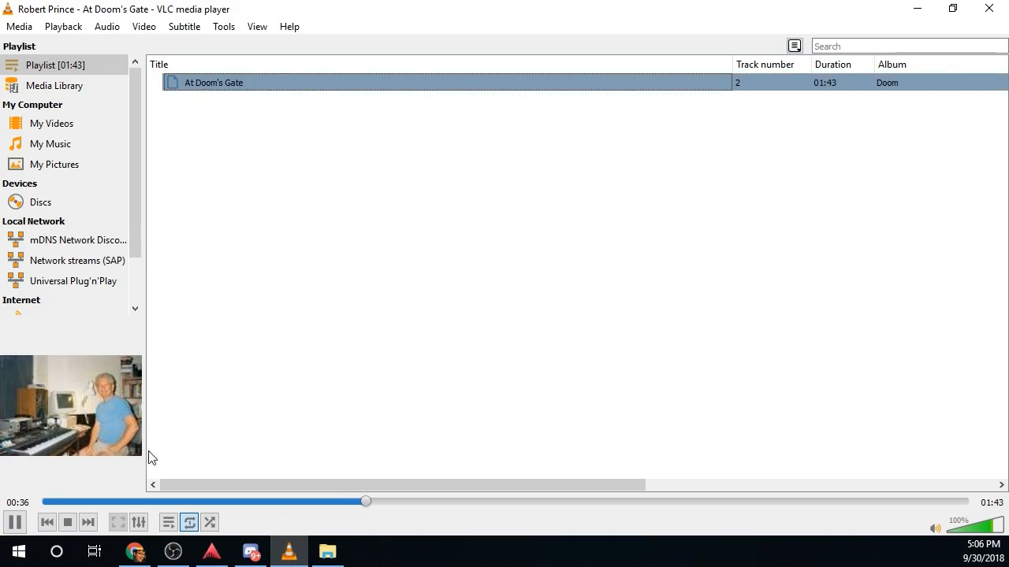
left_click(69, 521)
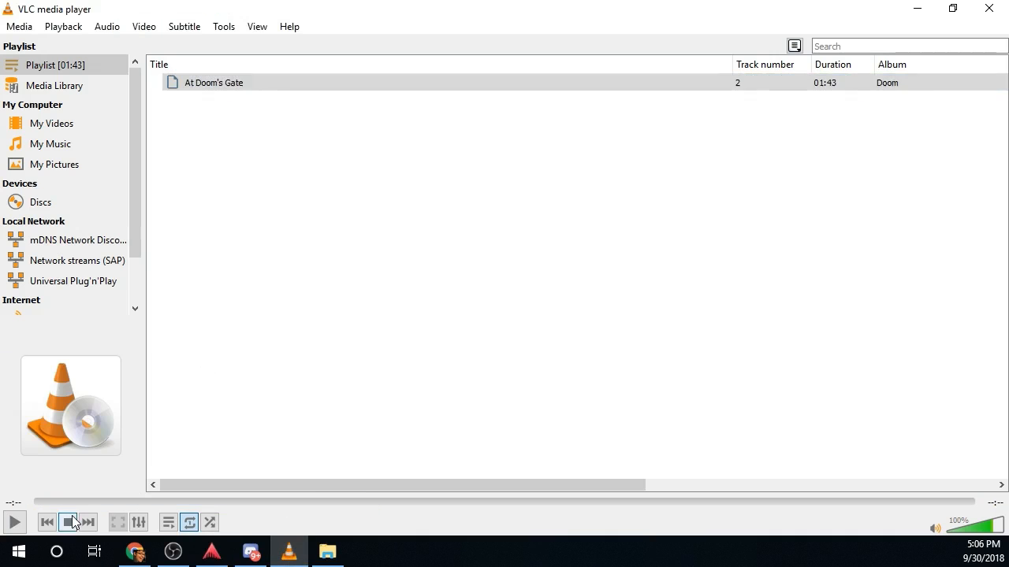
left_click(917, 9)
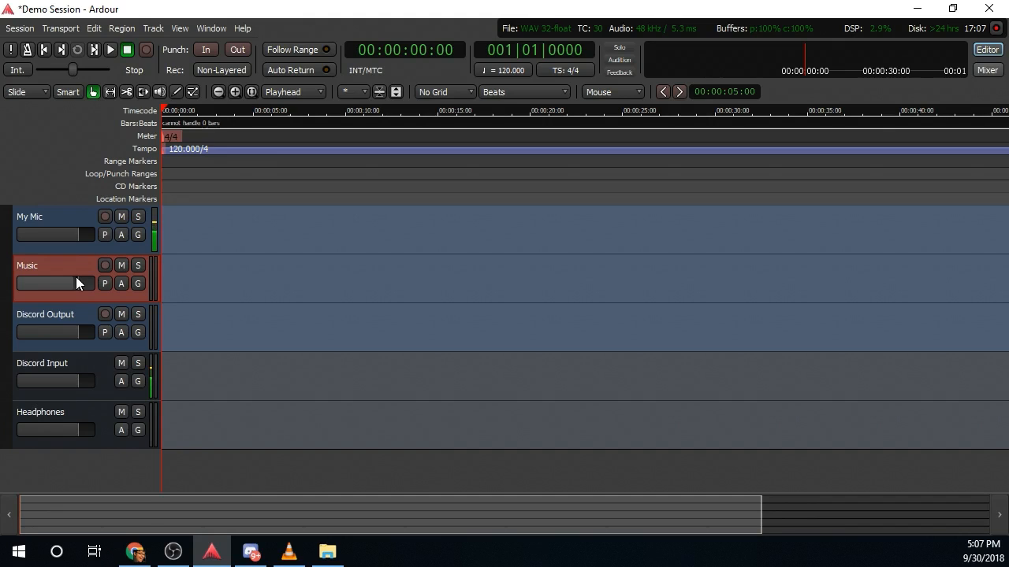
left_click(126, 536)
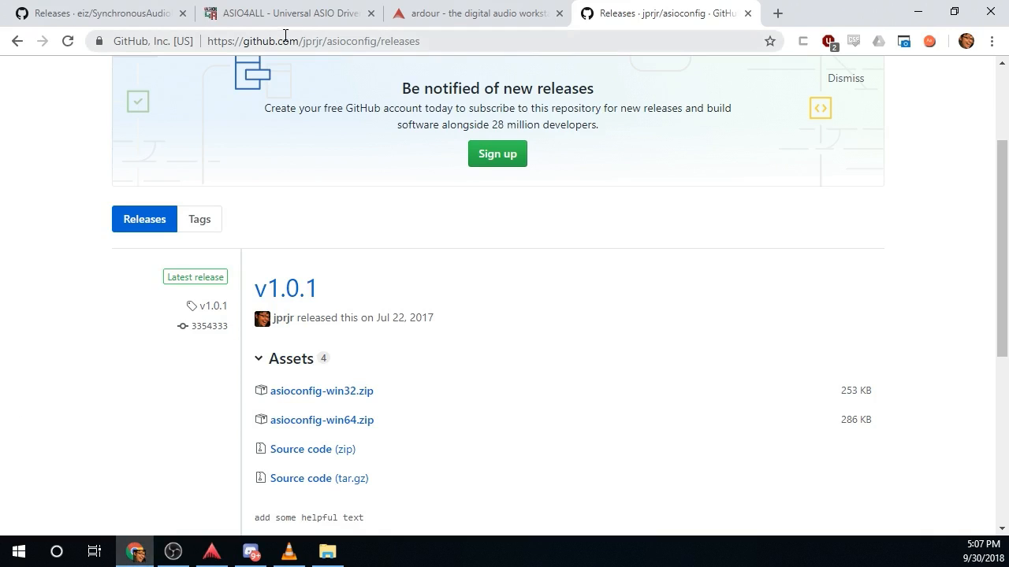
left_click(272, 16)
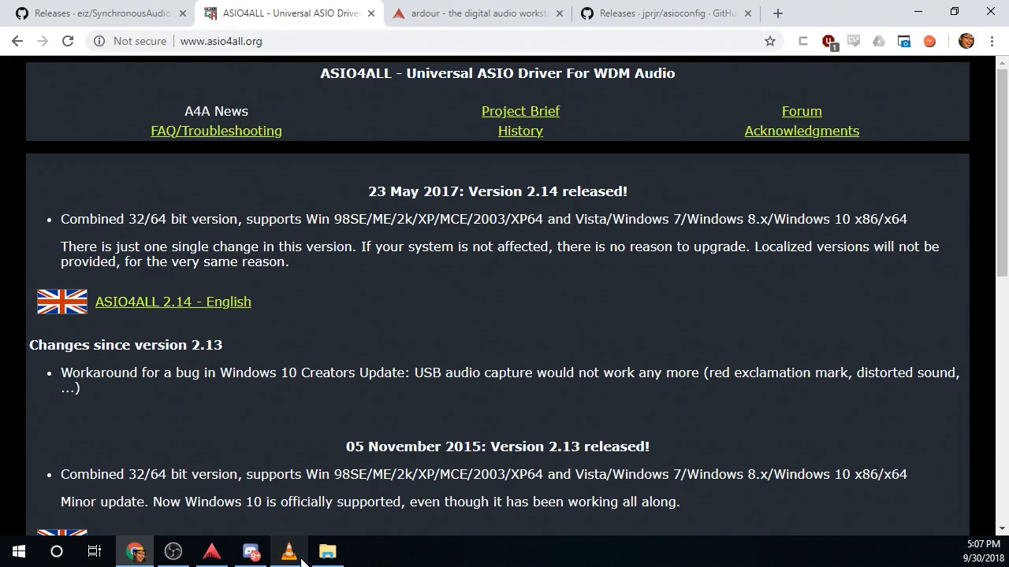
mouse_move(211, 551)
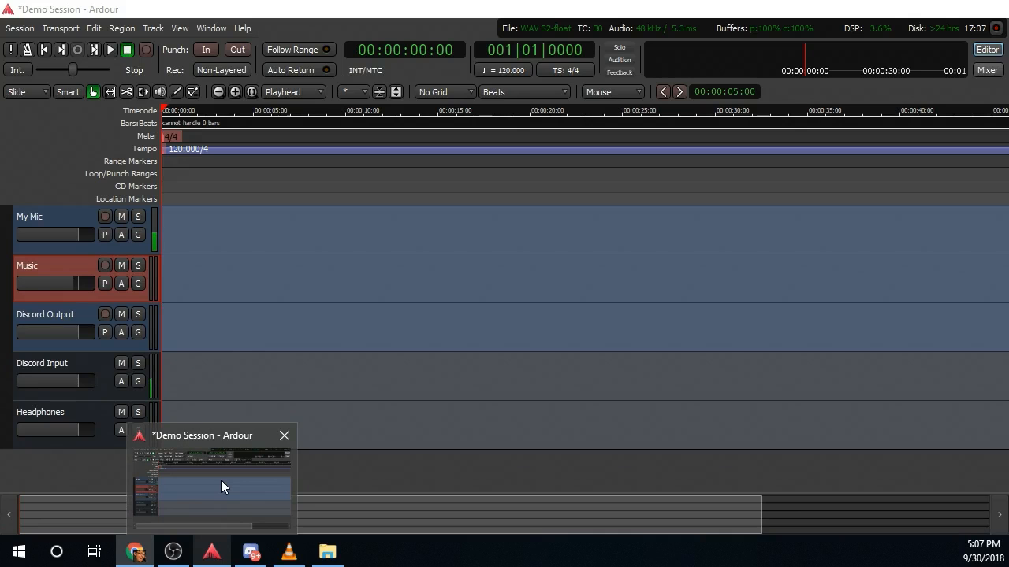
mouse_move(181, 559)
left_click(167, 472)
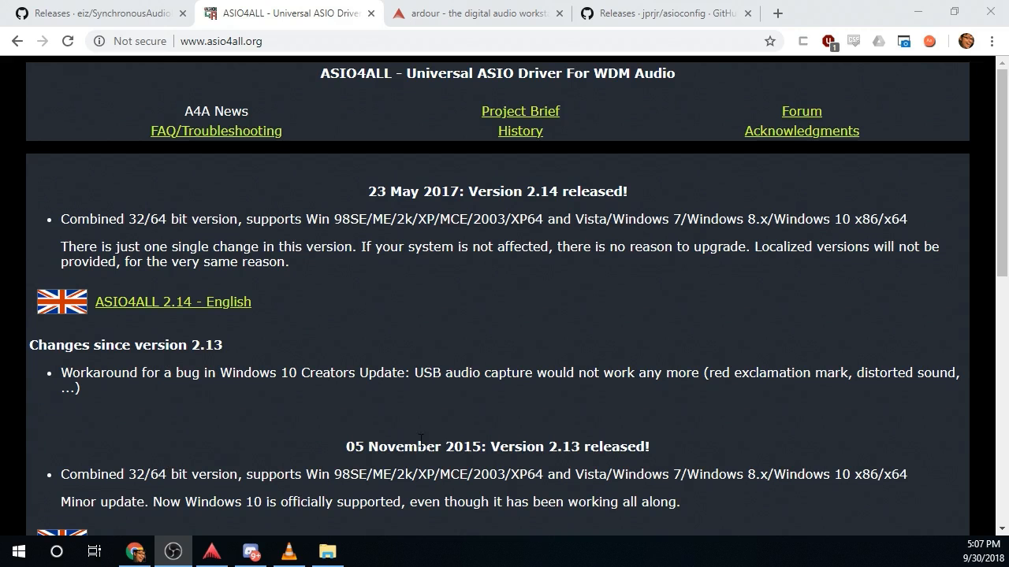